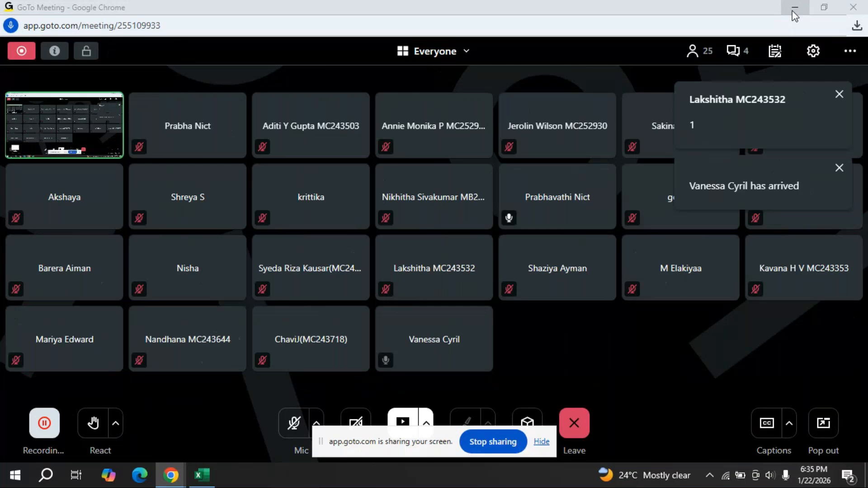
Clear the meeting window and screen-sharing bar from view and switch to the Excel Refresher for Tableau workbook.
click(794, 13)
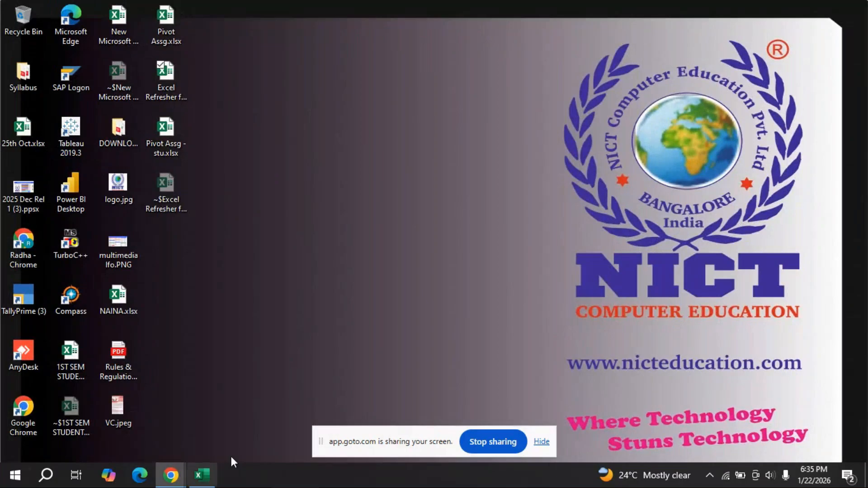
click(541, 441)
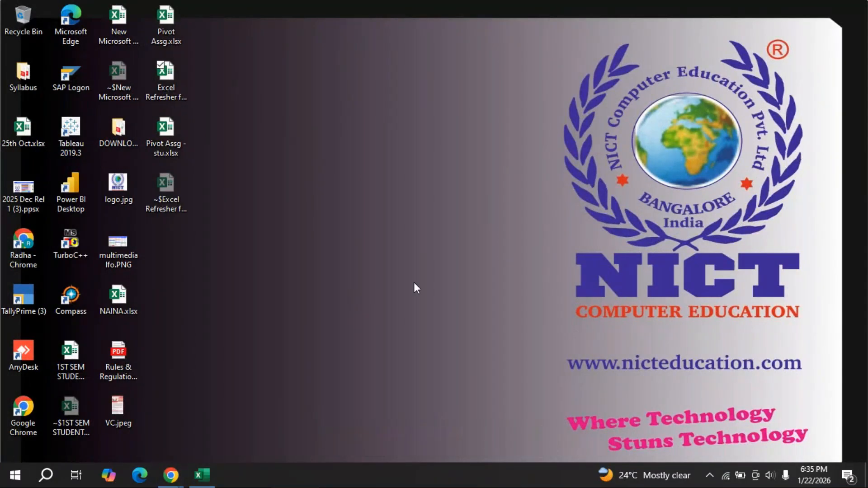
click(202, 475)
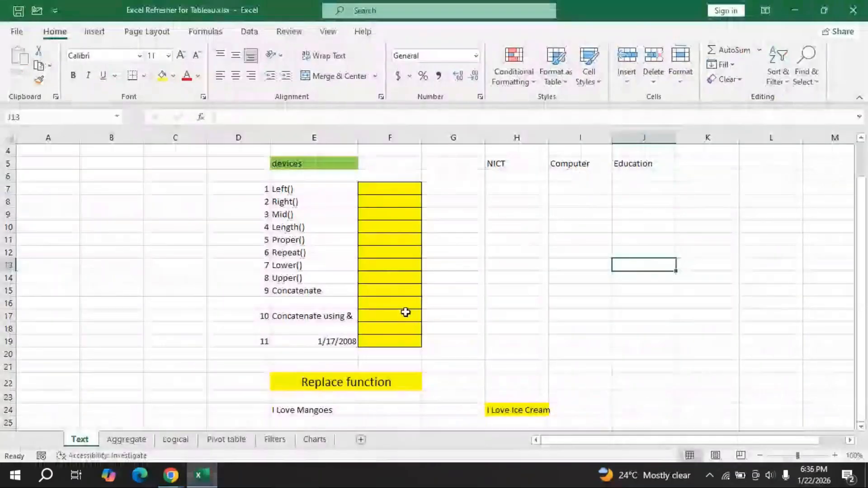
Look through the Logical sheet's function examples, from the If Condition section down to Sumifs.
click(170, 442)
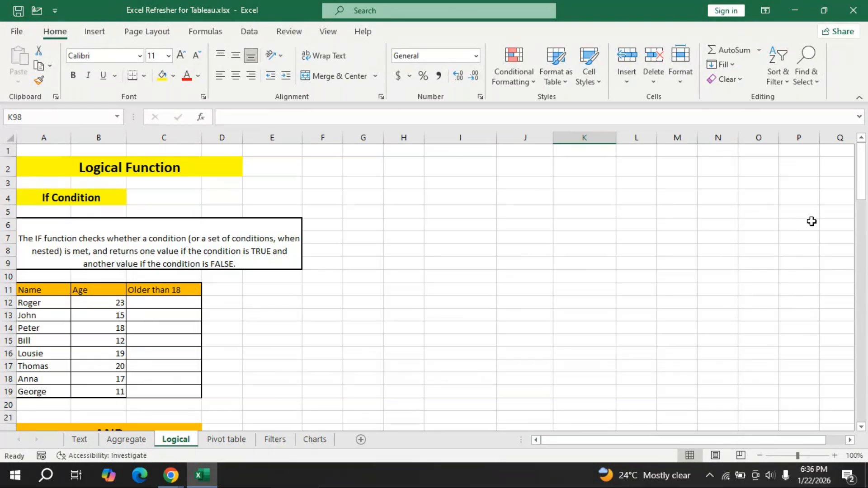
drag(862, 170, 863, 230)
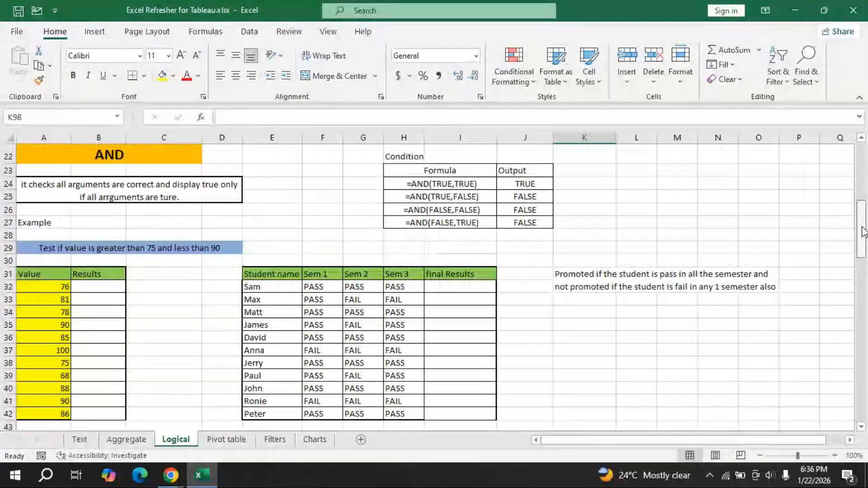
scroll(864, 232, down, 1)
drag(864, 232, 866, 355)
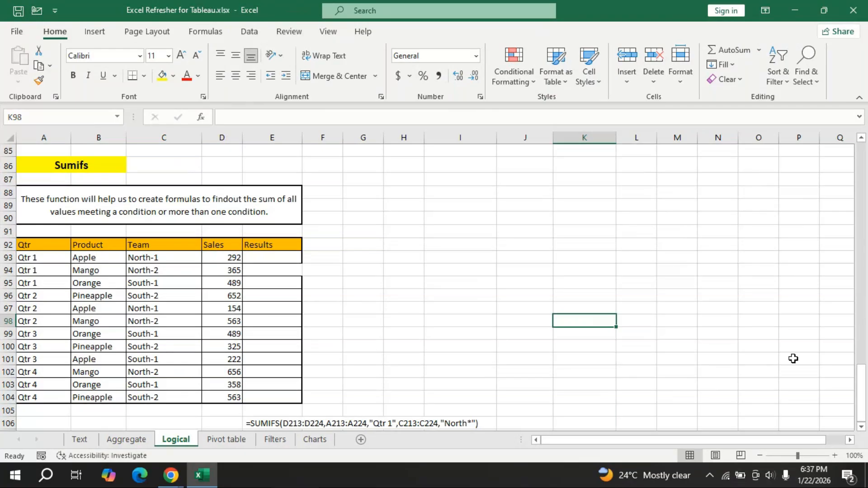
Delete the Branch and Sales slicers from the Pivot table sheet.
click(235, 443)
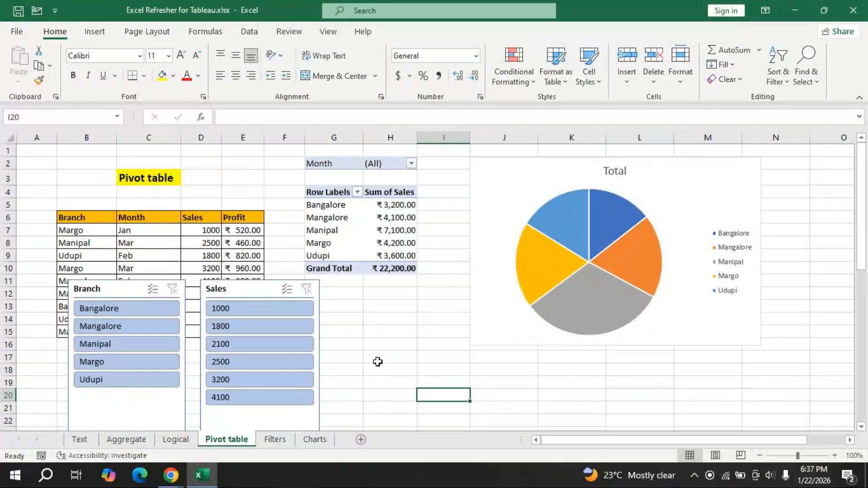
click(115, 291)
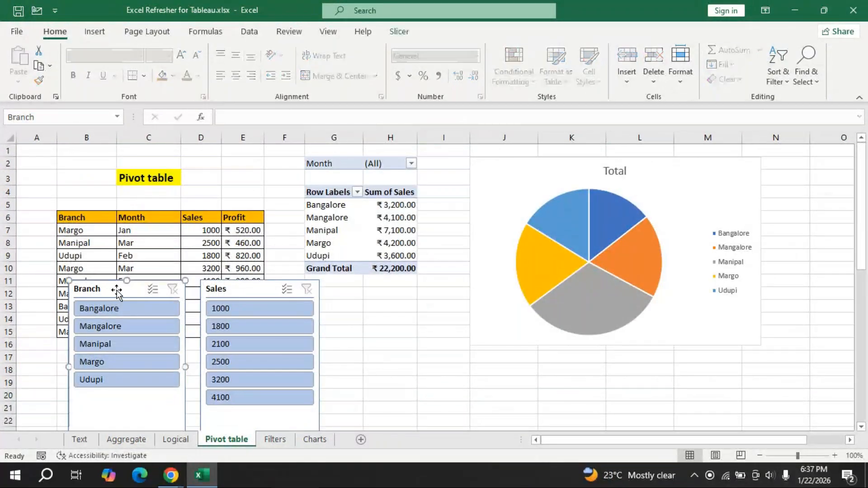
click(361, 361)
key(Delete)
click(250, 290)
key(Delete)
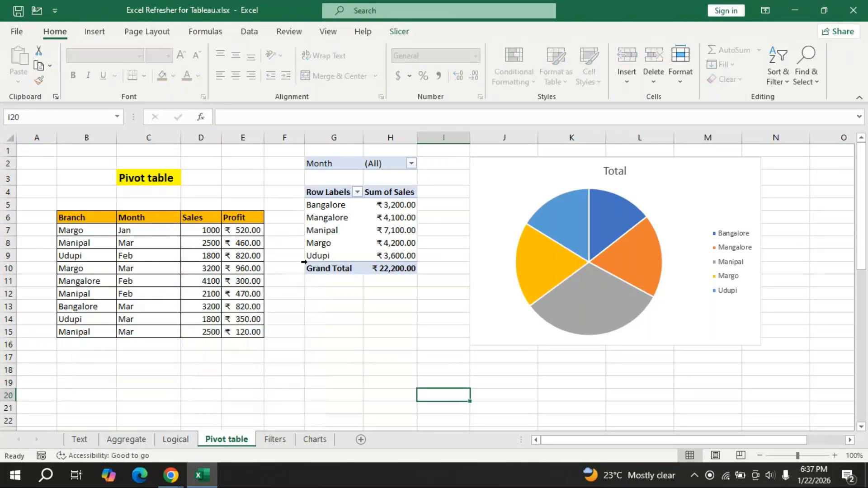
Delete the old pivot table in G2:H10 and the pie chart beside it.
click(341, 166)
drag(341, 166, 394, 268)
key(Delete)
click(502, 223)
key(Delete)
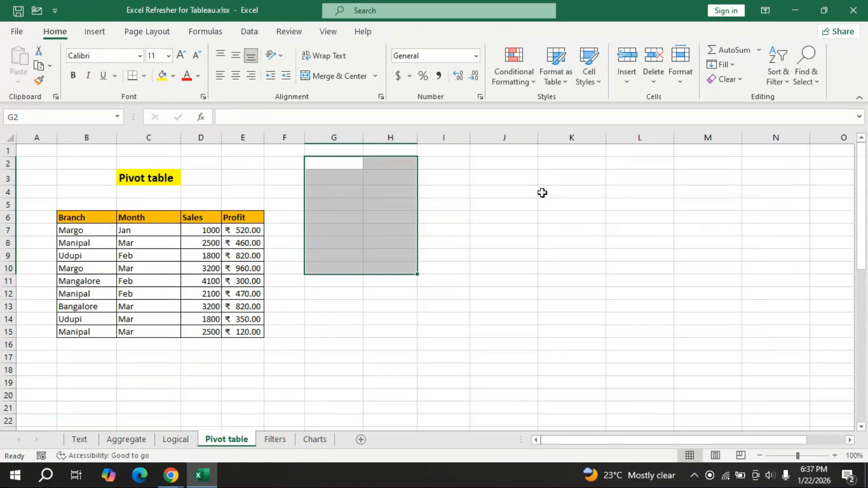
click(335, 316)
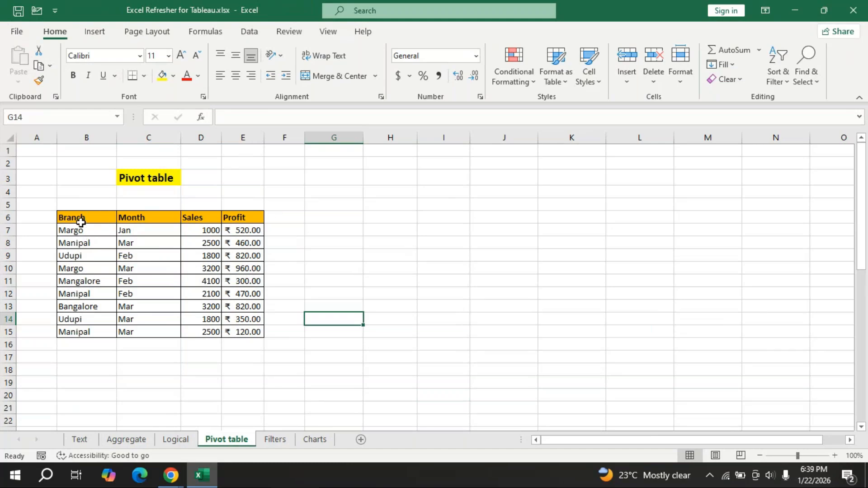
Insert a PivotTable from the branch sales data in B6:E15, placed on the existing worksheet at cell G1.
drag(81, 222, 252, 332)
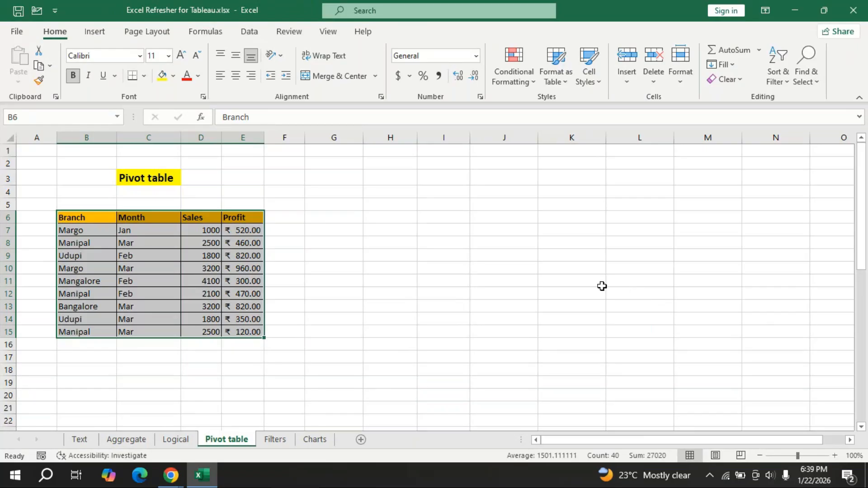
click(476, 268)
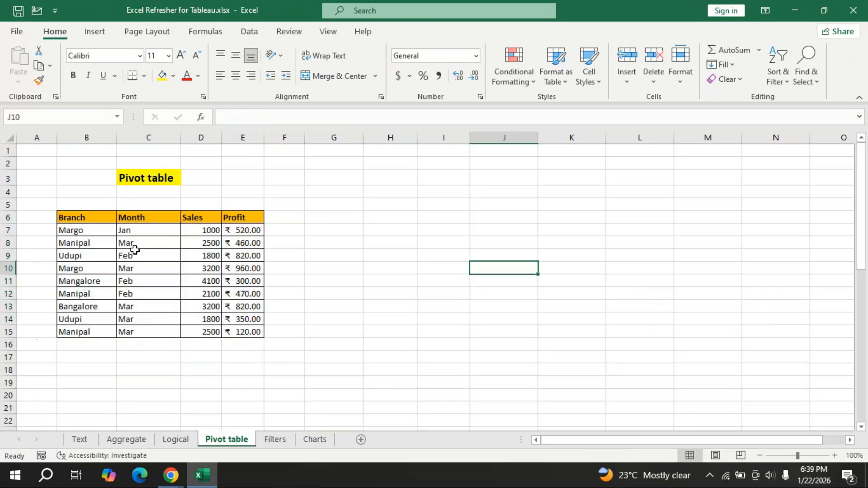
click(135, 251)
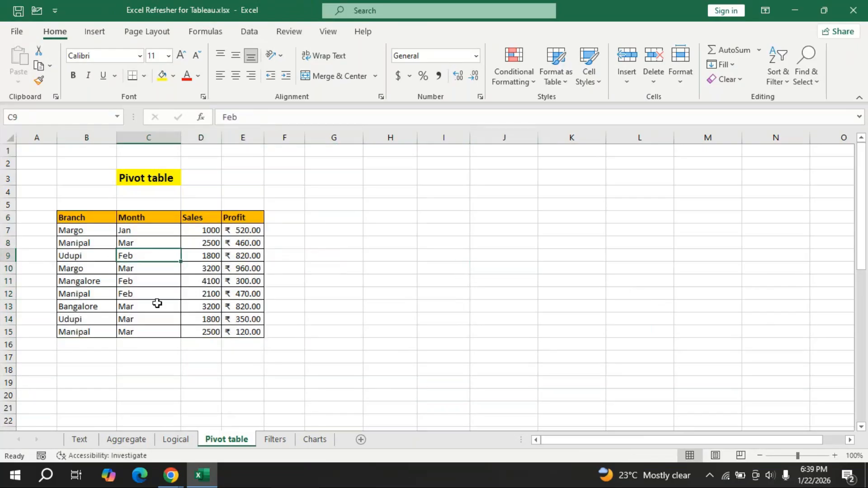
key(ctrl+a)
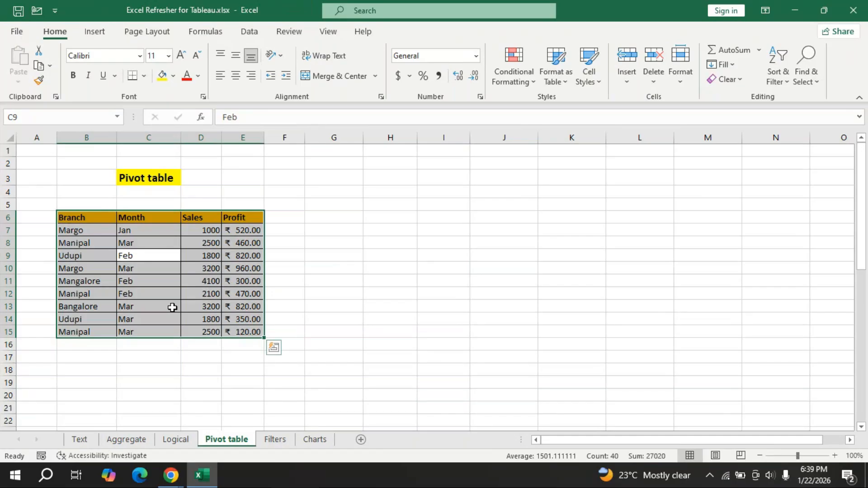
click(95, 31)
click(18, 80)
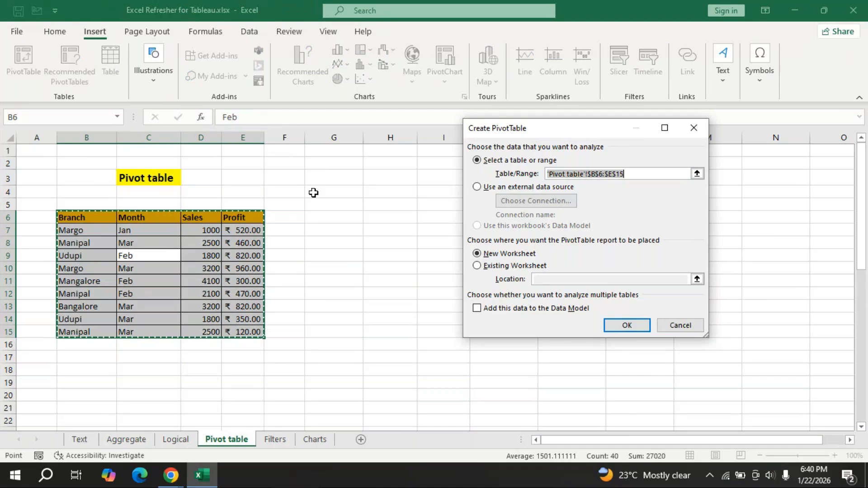
drag(568, 128, 681, 127)
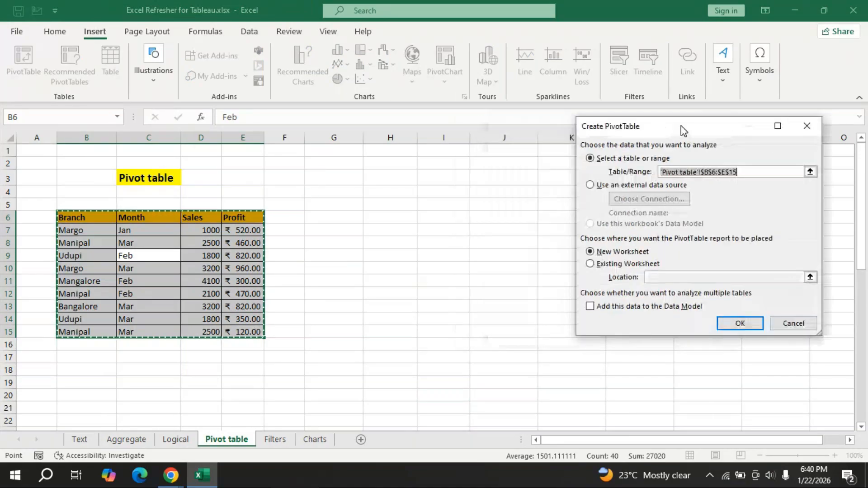
click(590, 264)
click(652, 277)
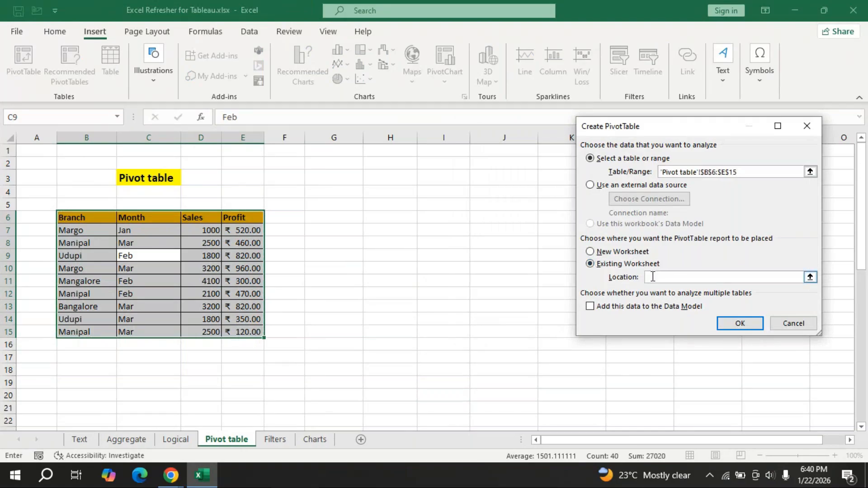
click(350, 154)
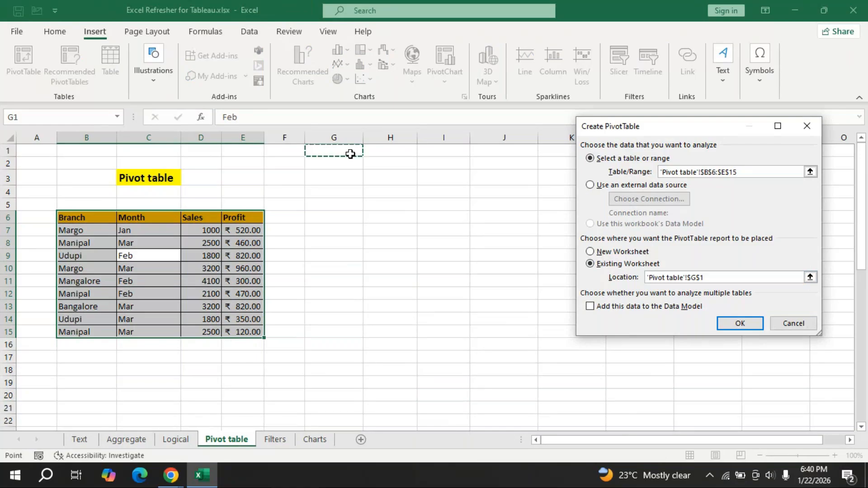
key(Return)
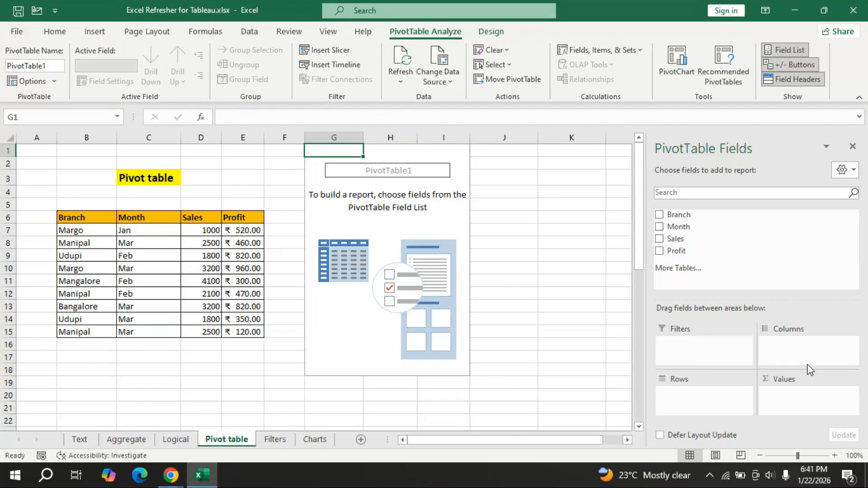
Set the PivotTable Fields layout to Fields Section and Areas Section Side-By-Side.
click(852, 175)
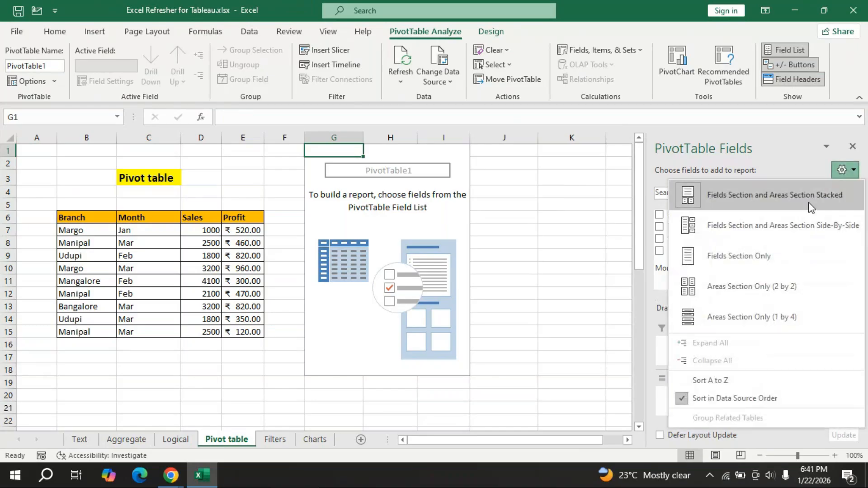
click(724, 227)
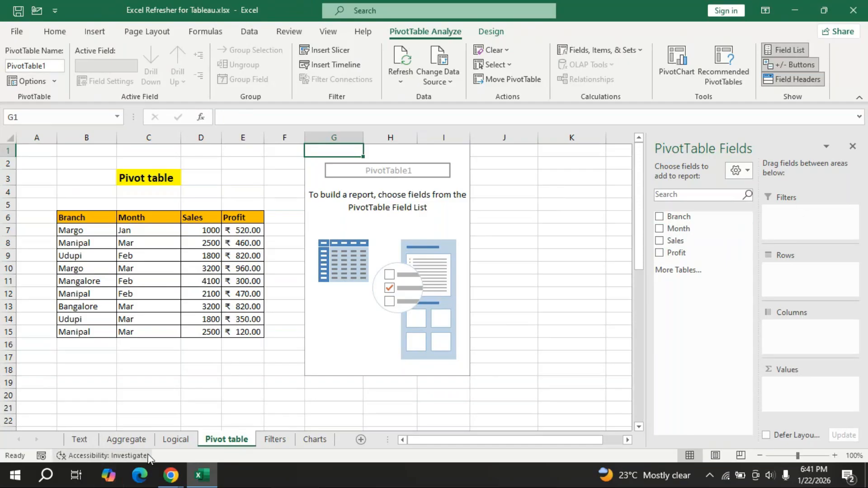
Check the GoTo Meeting window in Chrome and return to the Excel workbook.
click(170, 475)
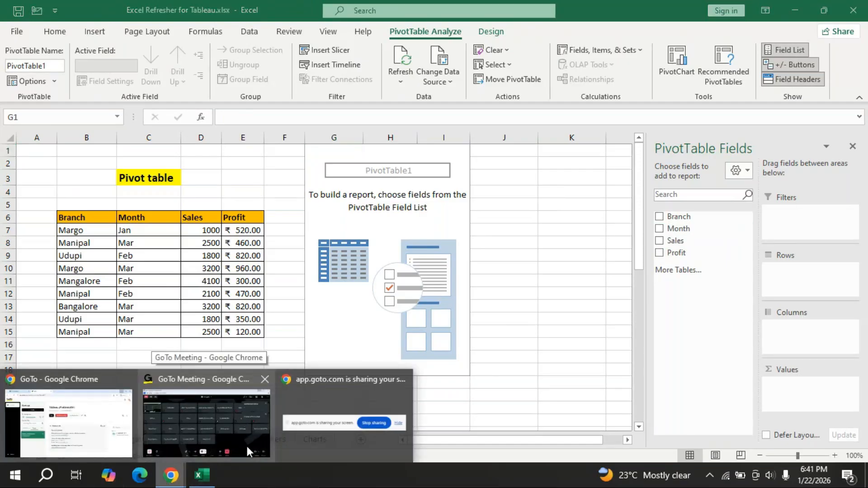
click(217, 451)
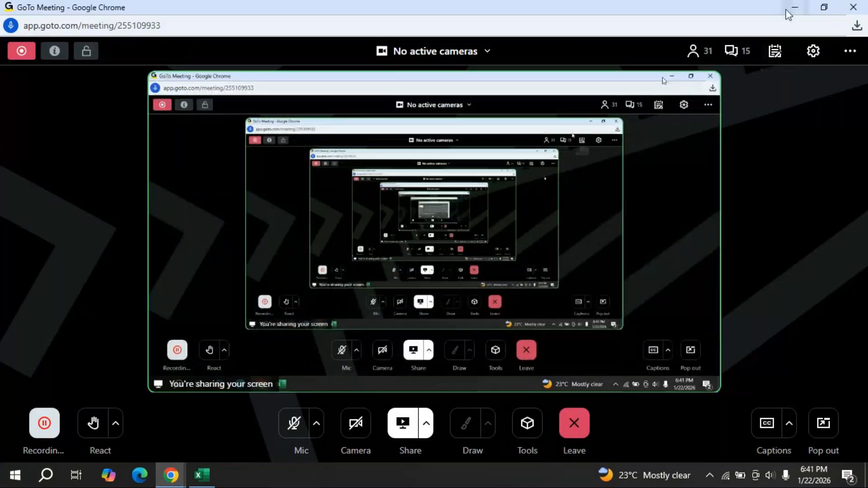
click(786, 10)
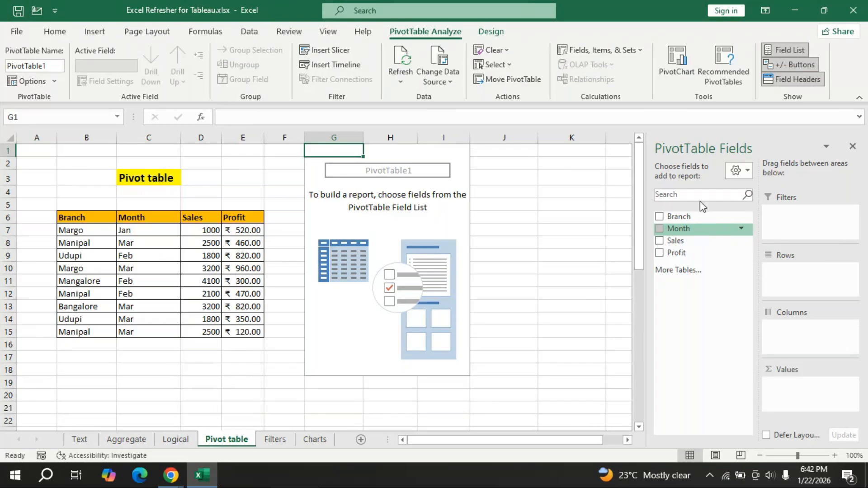
Build the pivot table with Branch as rows, sum of Sales as values and Month as the report filter.
drag(694, 219, 791, 271)
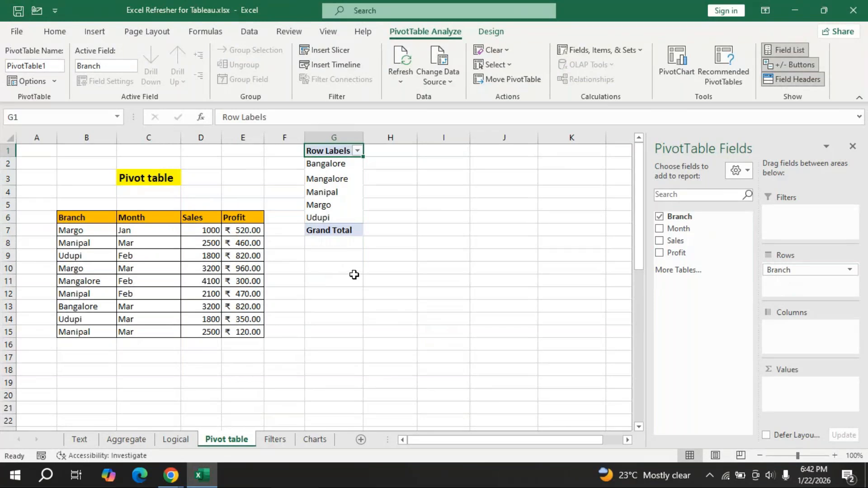
click(319, 147)
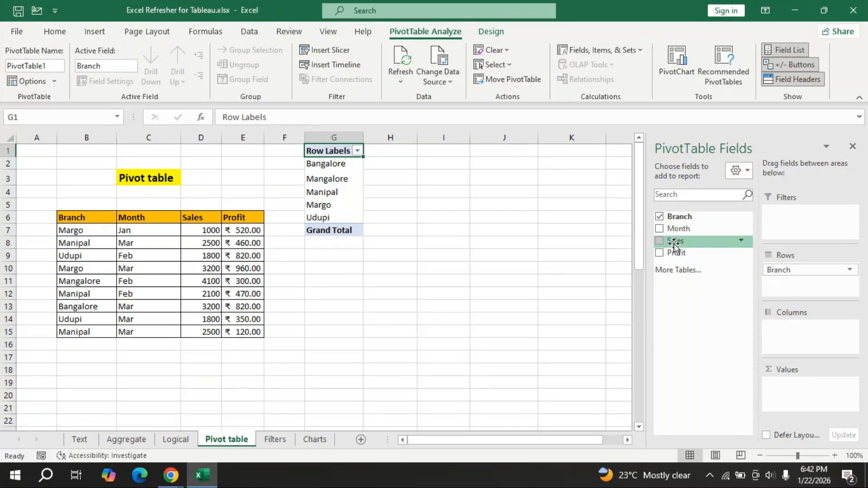
drag(674, 244, 790, 387)
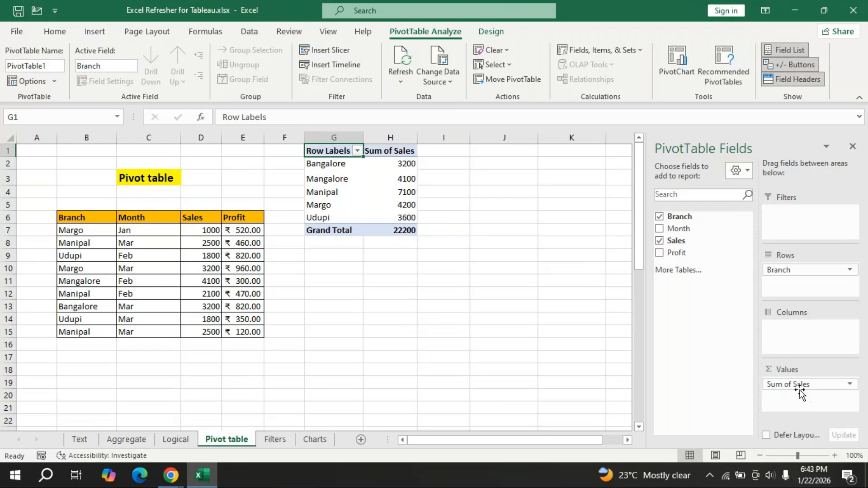
drag(678, 228, 788, 213)
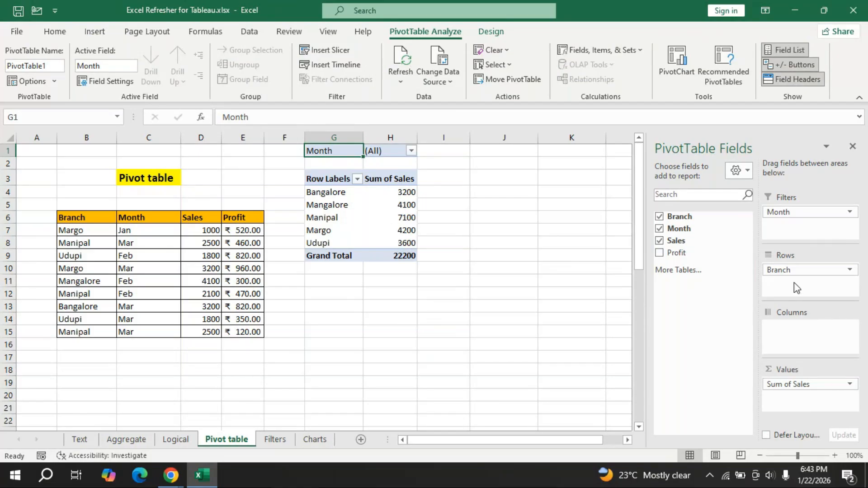
Rearrange the pivot table so that Branch forms the columns and Month forms the rows.
drag(789, 268, 794, 334)
drag(794, 217, 782, 280)
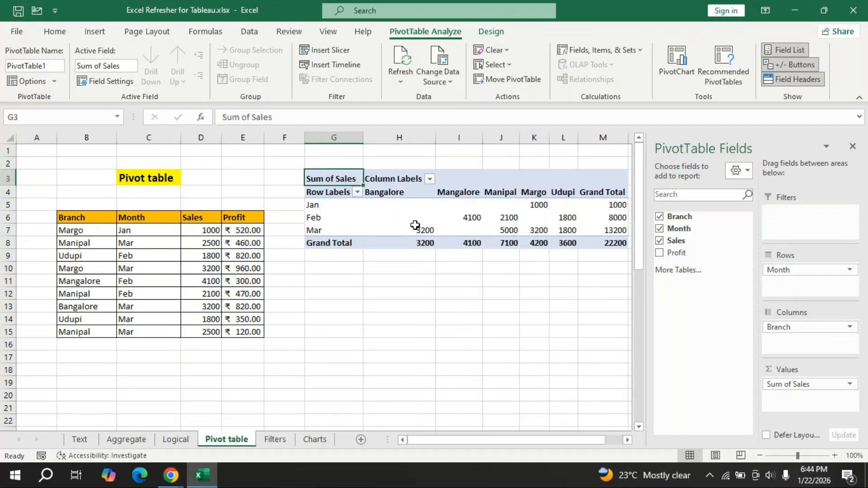
click(627, 439)
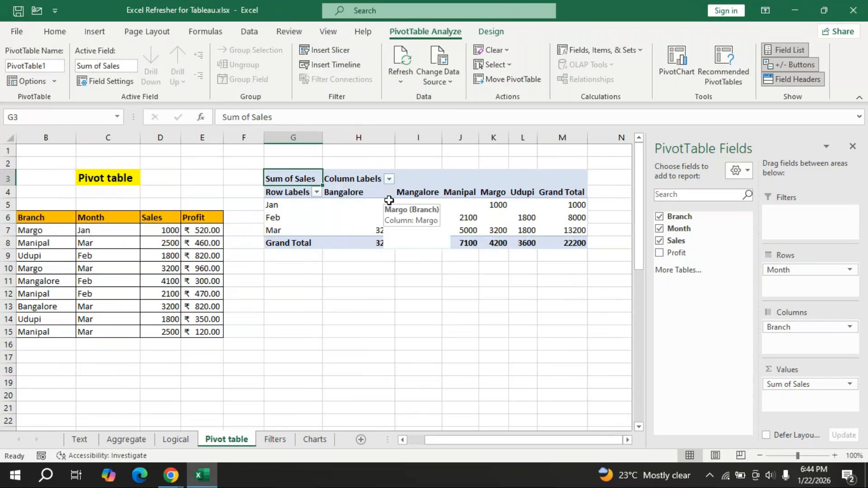
Return Branch to the pivot table's rows and move Month through the columns back to the report filter.
mouse_move(785, 270)
mouse_down()
mouse_move(778, 284)
mouse_move(785, 343)
mouse_move(799, 340)
mouse_move(726, 294)
mouse_move(789, 270)
mouse_up()
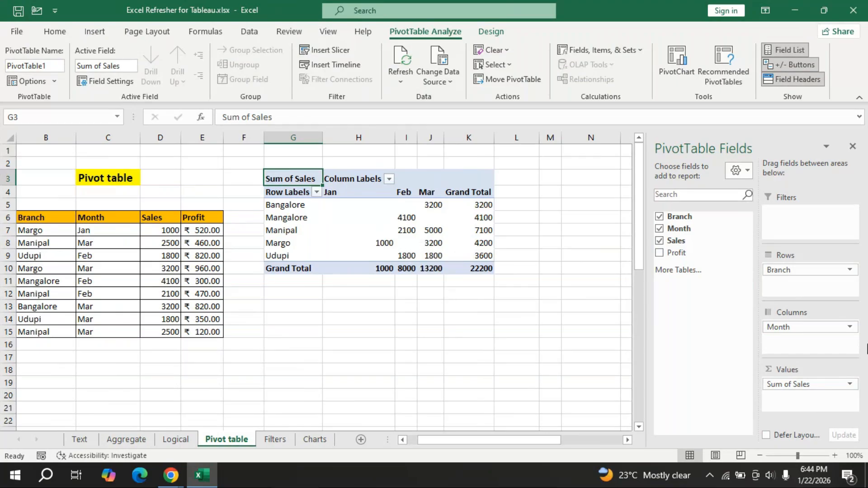
drag(784, 328, 791, 220)
drag(793, 329, 781, 211)
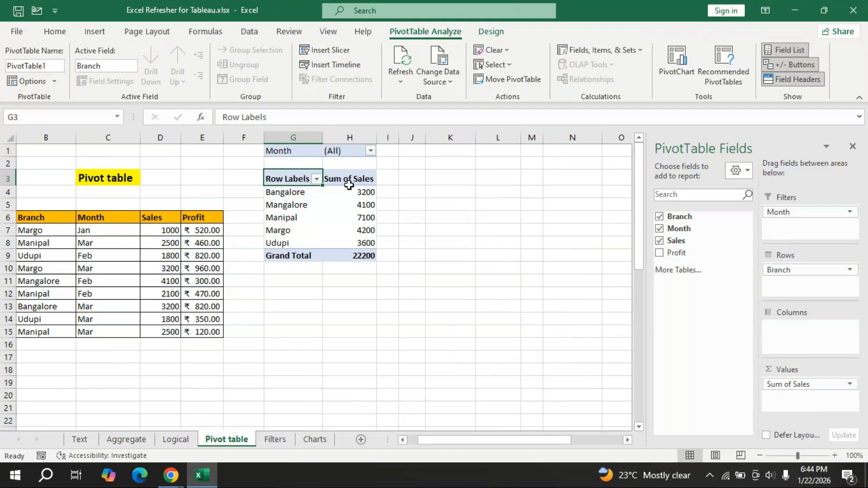
Filter the pivot table's Month report filter to Jan.
click(371, 151)
click(248, 194)
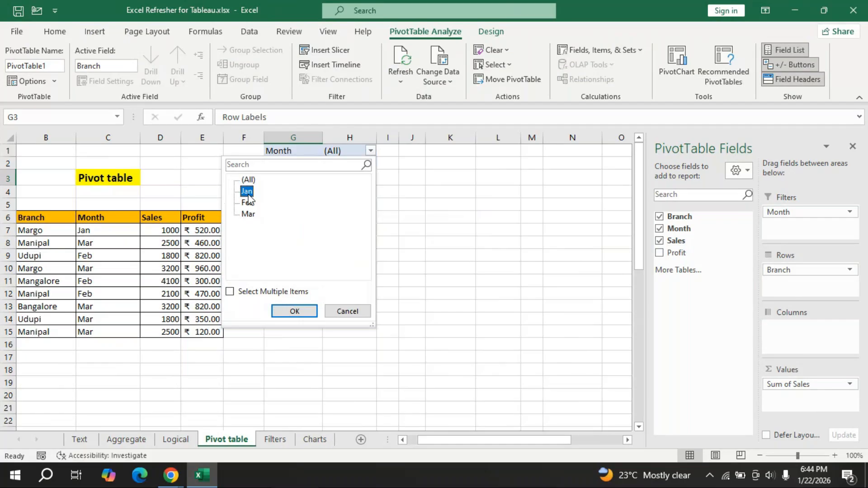
click(294, 311)
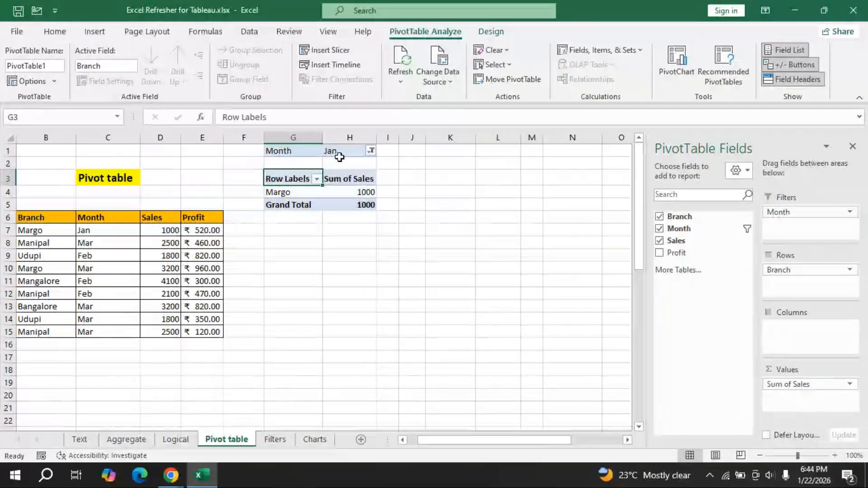
Switch the pivot table's Month report filter to Feb and after that to Mar.
click(306, 312)
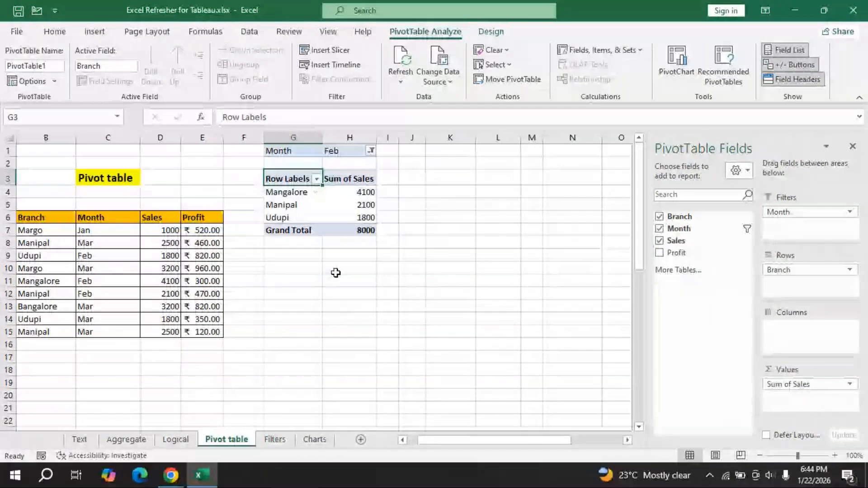
click(370, 150)
click(248, 215)
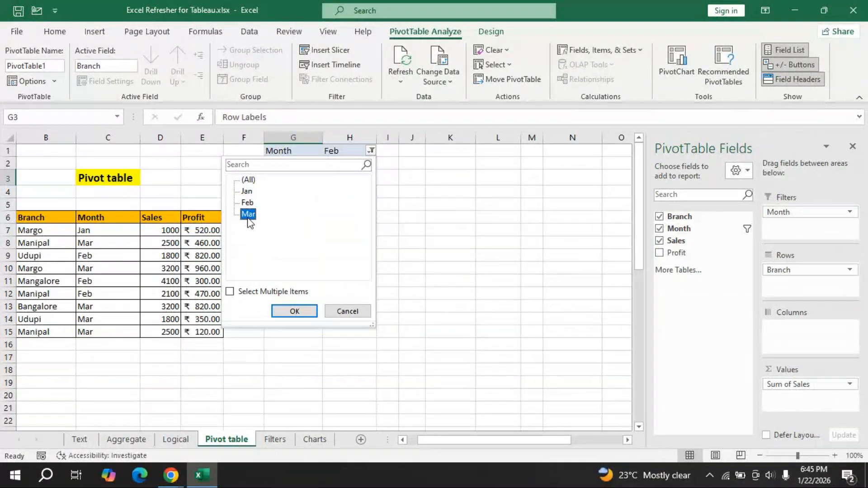
key(Return)
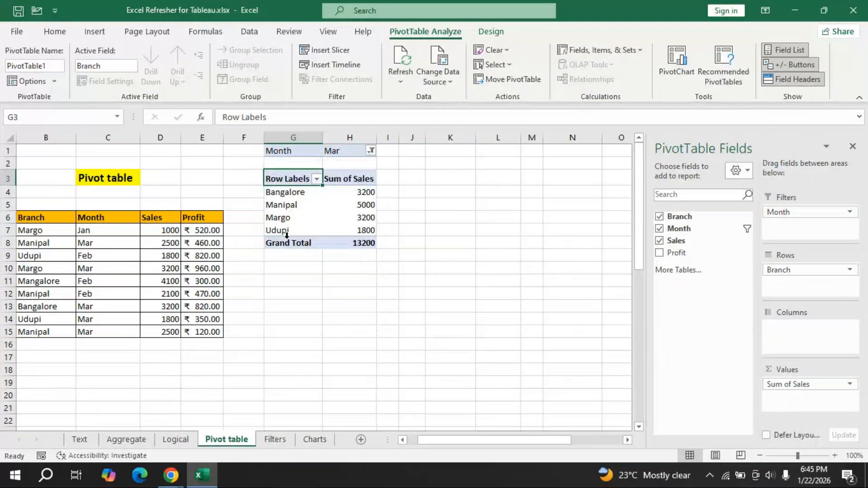
Reset the pivot table's Month report filter to (All).
click(370, 150)
click(248, 180)
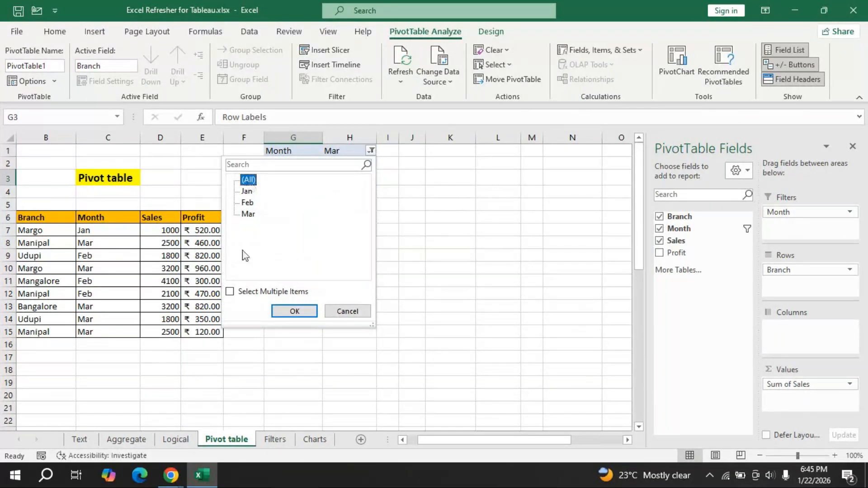
click(311, 316)
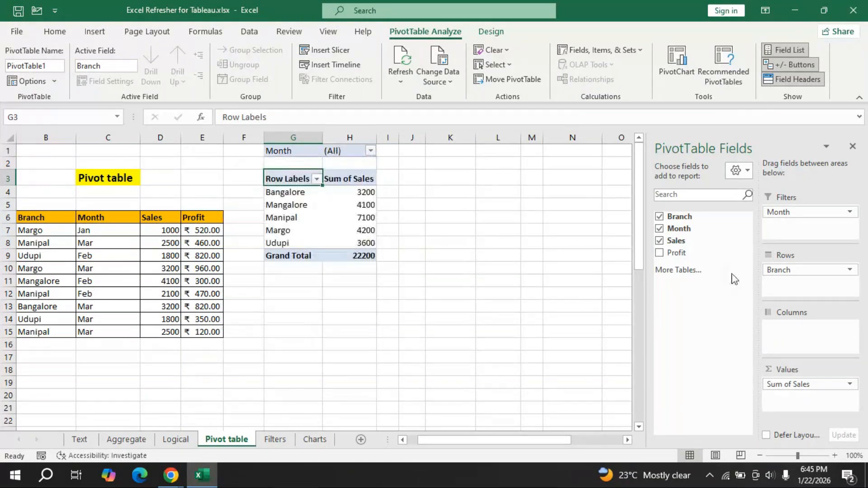
Add sum of Profit to the pivot table's values and replace Branch with Month in the rows.
drag(679, 253, 800, 406)
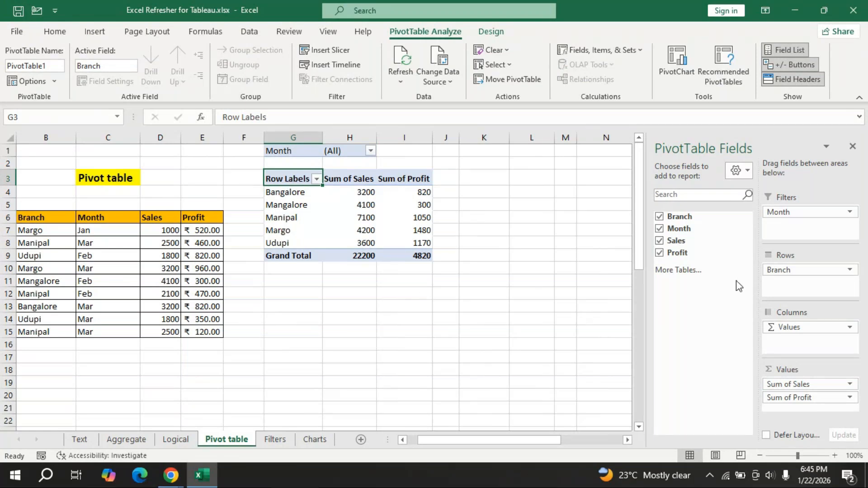
drag(784, 272, 707, 246)
drag(781, 213, 796, 282)
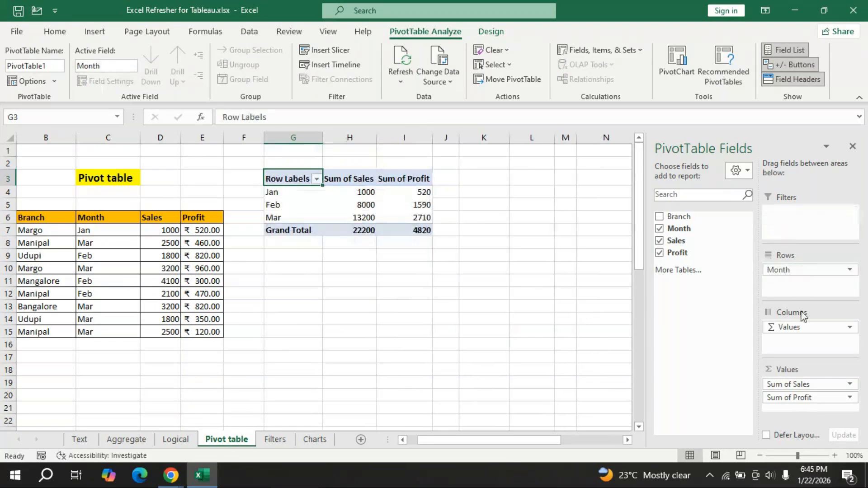
Keep only sum of Sales as the pivot table's value field and replace Month with Branch in the rows.
drag(818, 330, 787, 386)
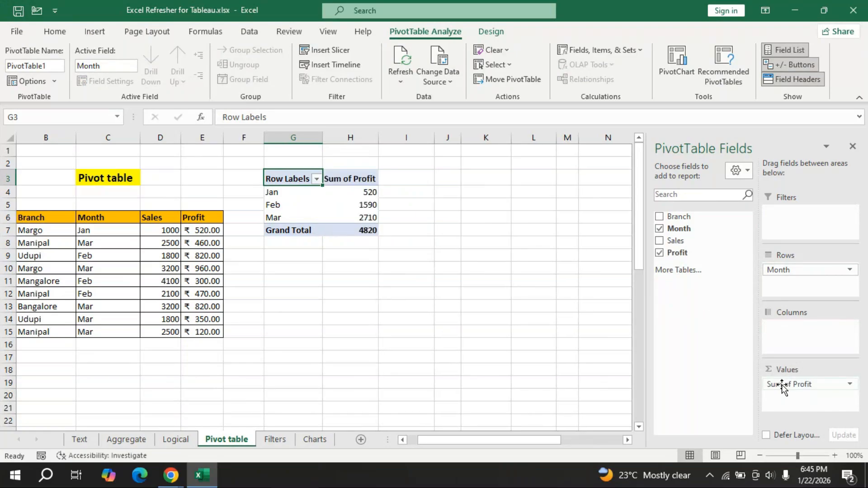
mouse_move(783, 388)
mouse_down()
mouse_move(693, 297)
mouse_move(675, 251)
mouse_move(718, 263)
mouse_move(793, 384)
mouse_up()
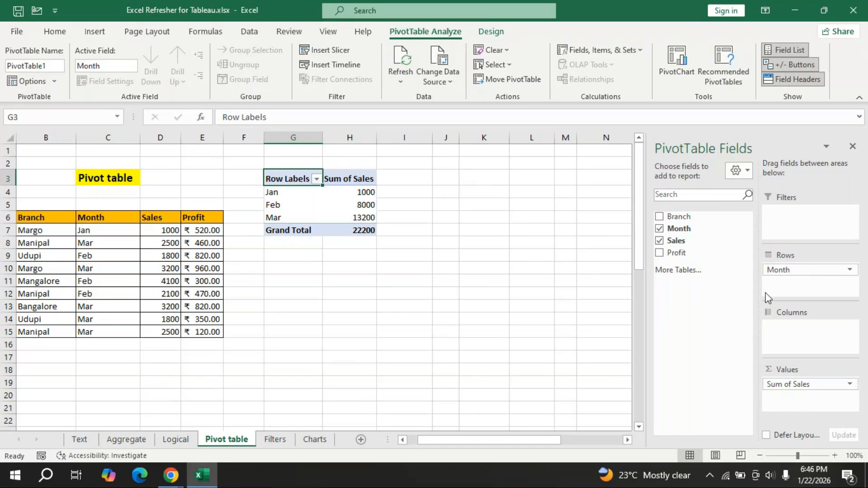
drag(785, 273, 683, 253)
drag(681, 217, 791, 273)
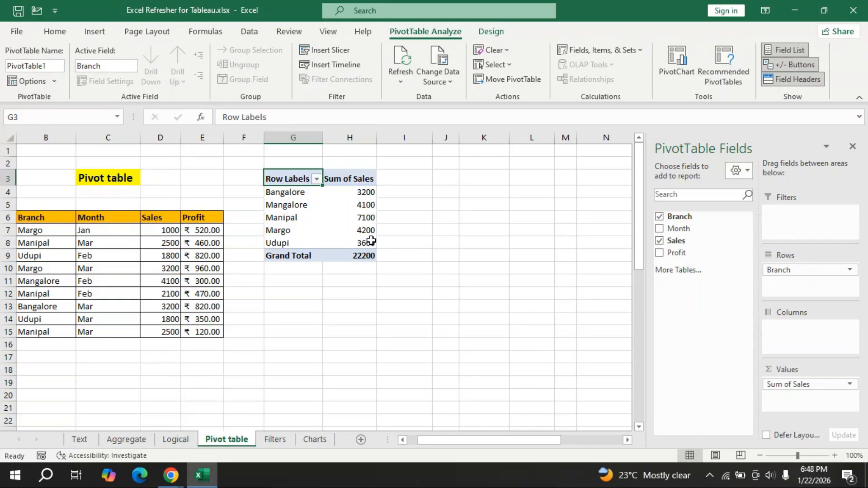
Switch to the GoTo Meeting window to check the screen sharing and return to the Excel workbook.
mouse_move(370, 240)
click(94, 32)
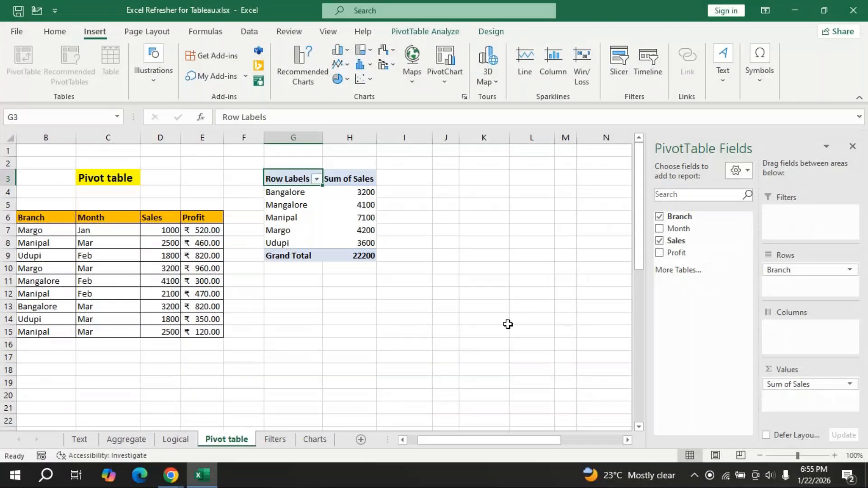
mouse_move(171, 474)
click(256, 419)
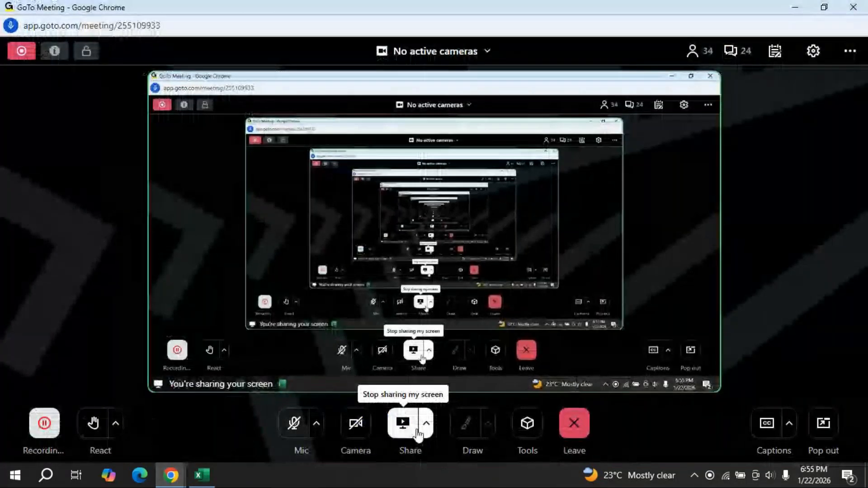
click(794, 8)
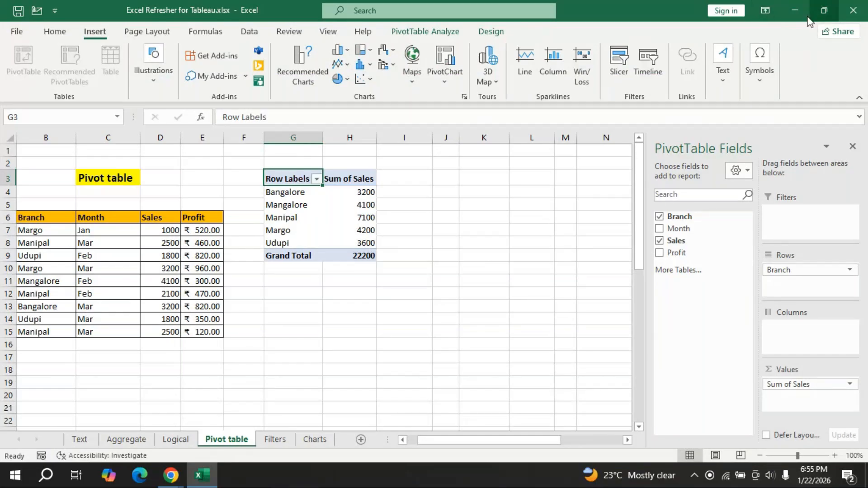
Restart the screen sharing in the GoTo Meeting window, return to the Excel workbook and hide the sharing notice.
click(794, 11)
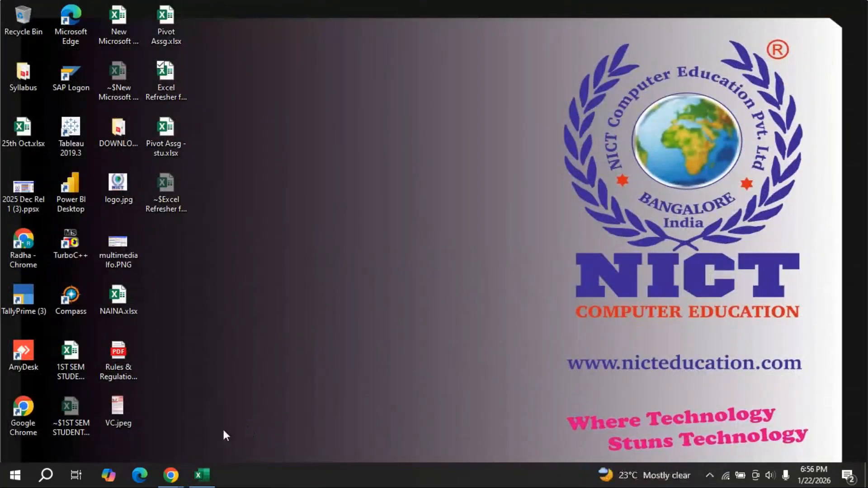
mouse_move(171, 475)
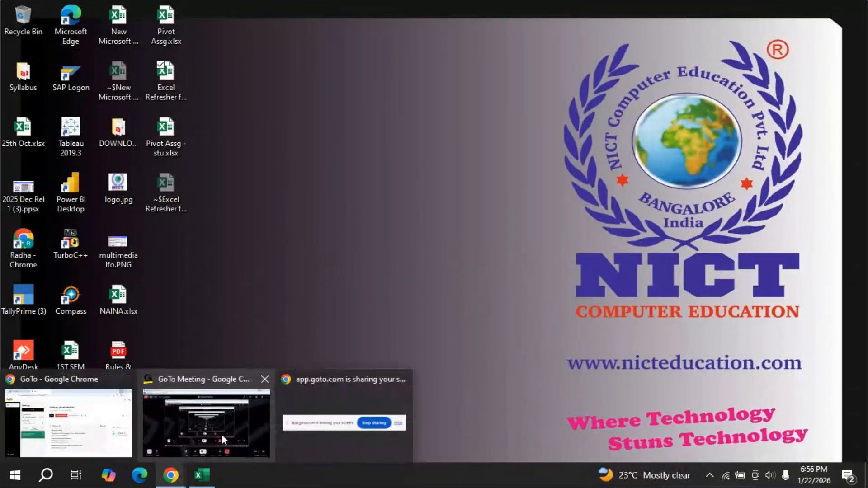
click(260, 423)
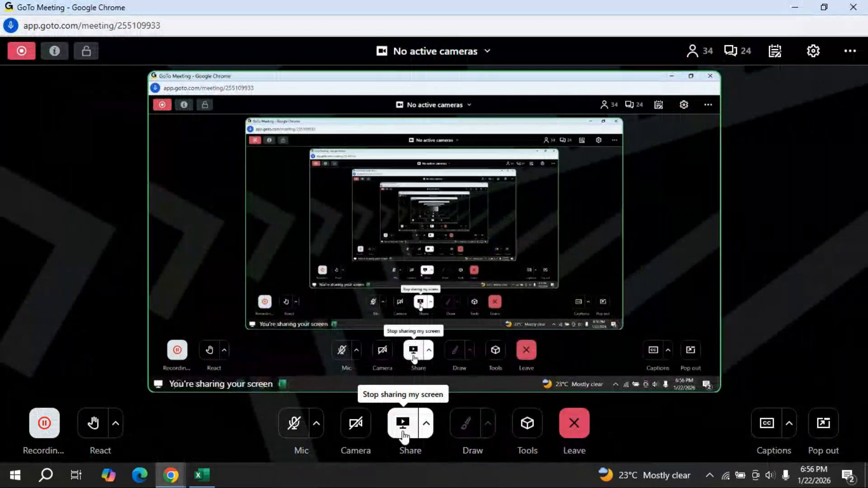
click(404, 434)
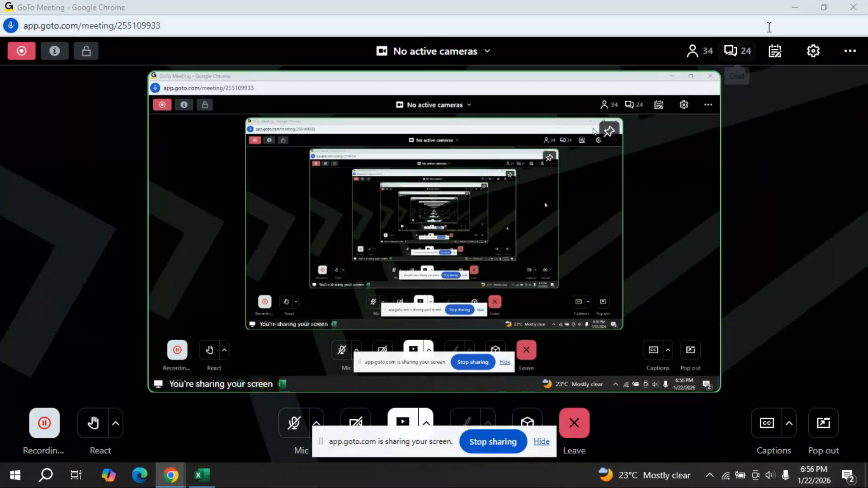
click(792, 6)
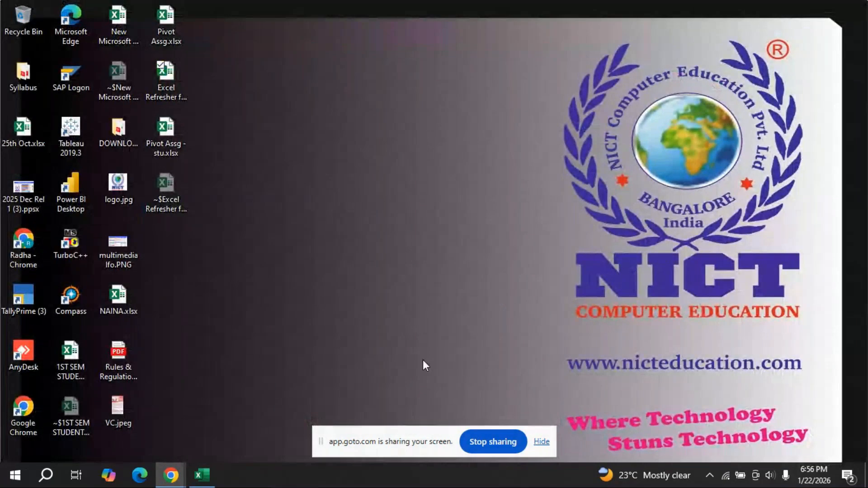
click(201, 474)
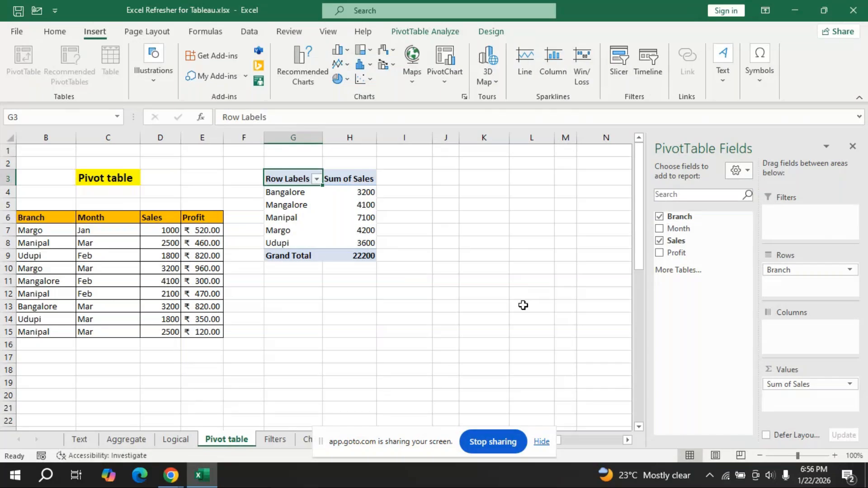
click(543, 444)
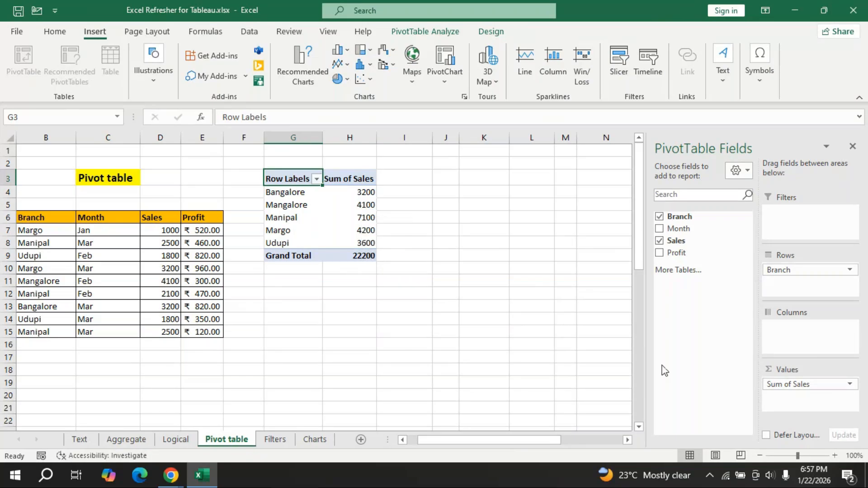
Summarize the pivot table's Sales values by Average instead of Sum.
mouse_move(341, 202)
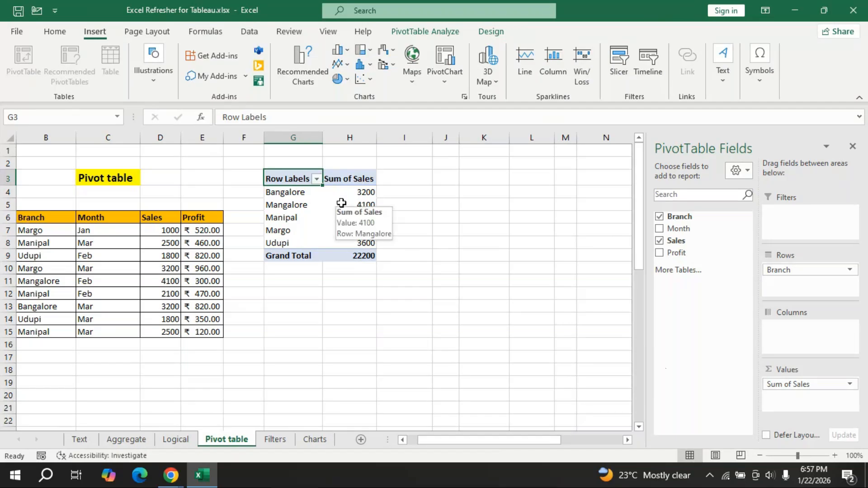
click(792, 384)
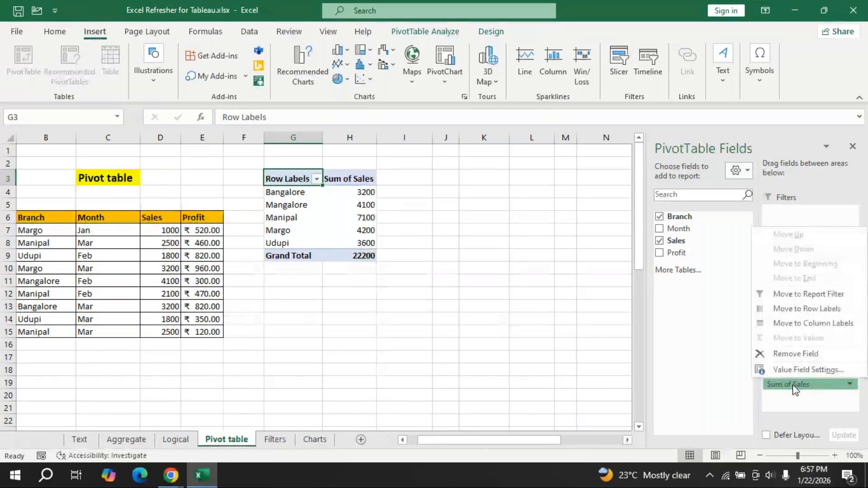
click(798, 369)
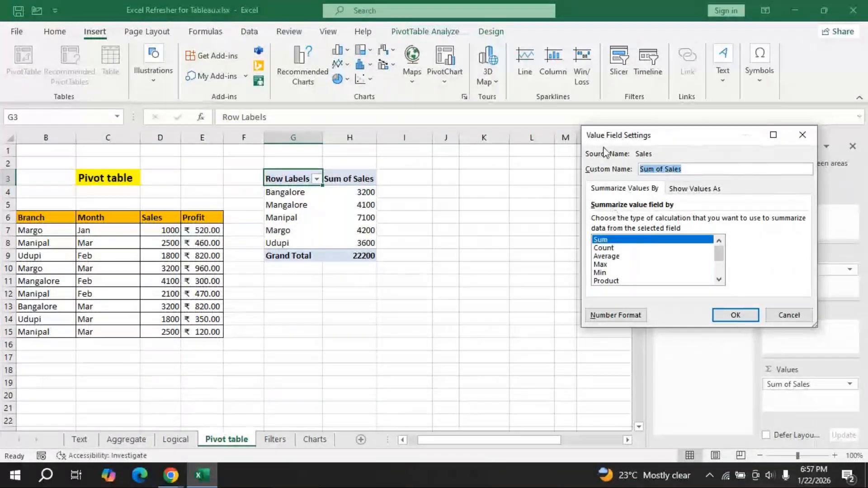
click(607, 256)
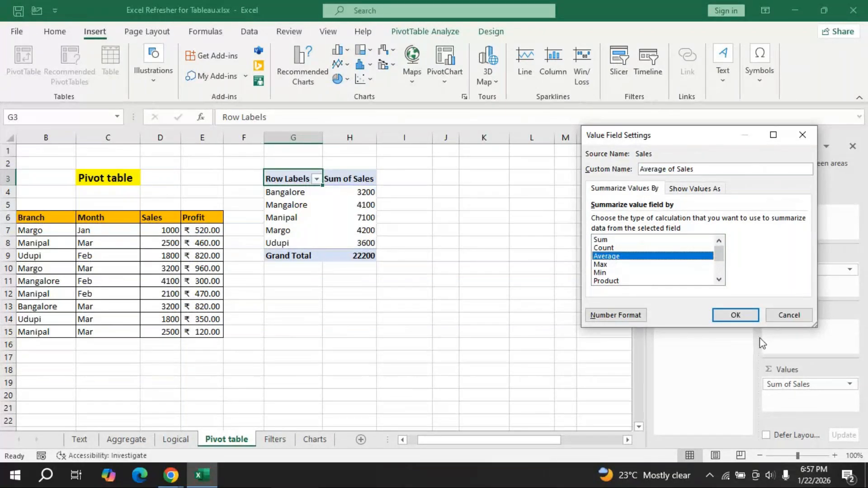
click(735, 316)
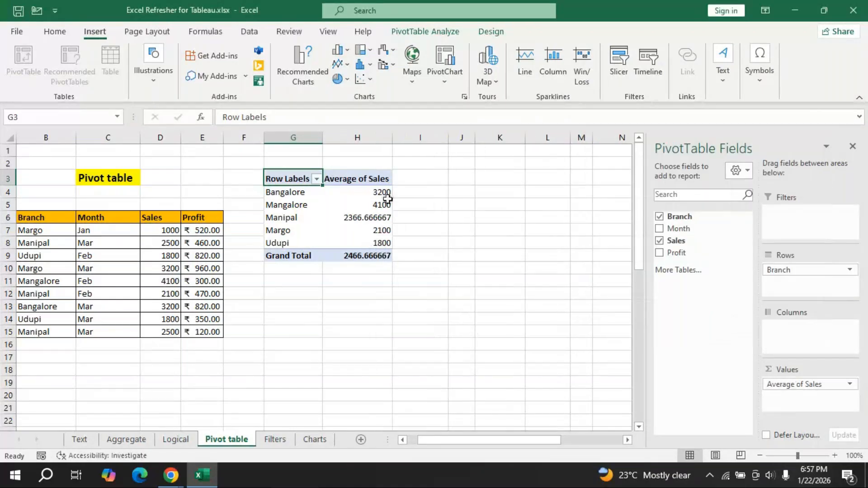
Summarize the pivot table's Sales values by Count.
click(794, 385)
click(789, 368)
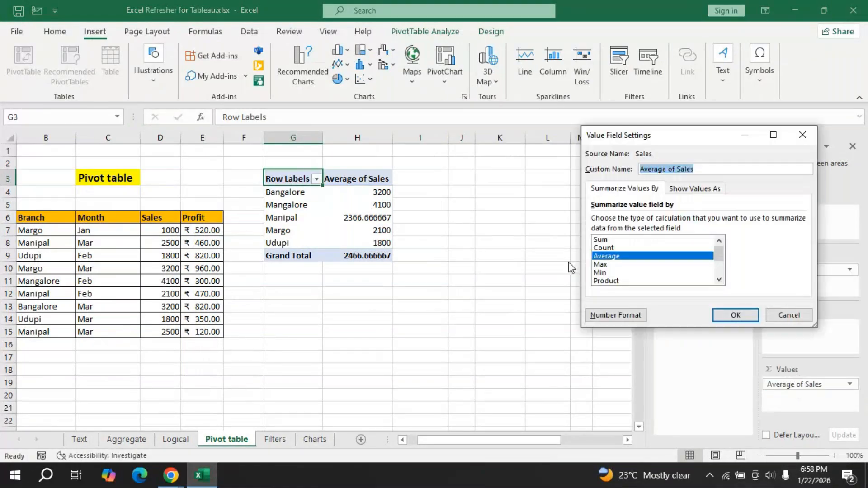
click(608, 247)
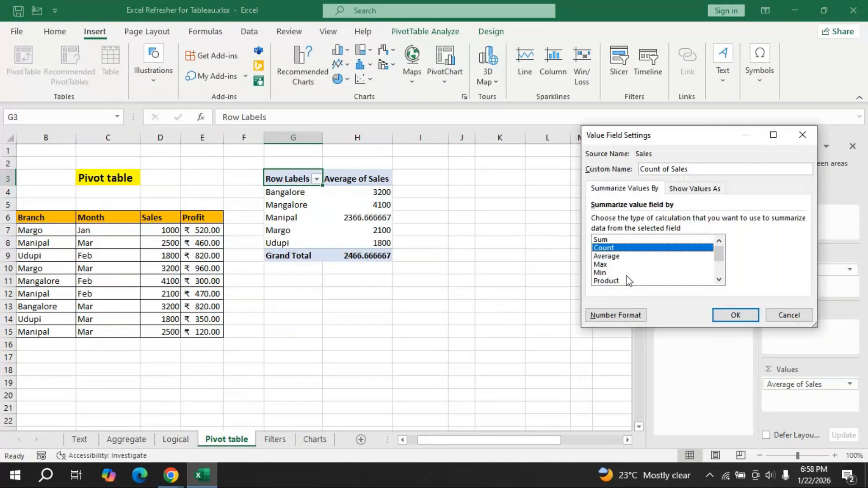
click(748, 316)
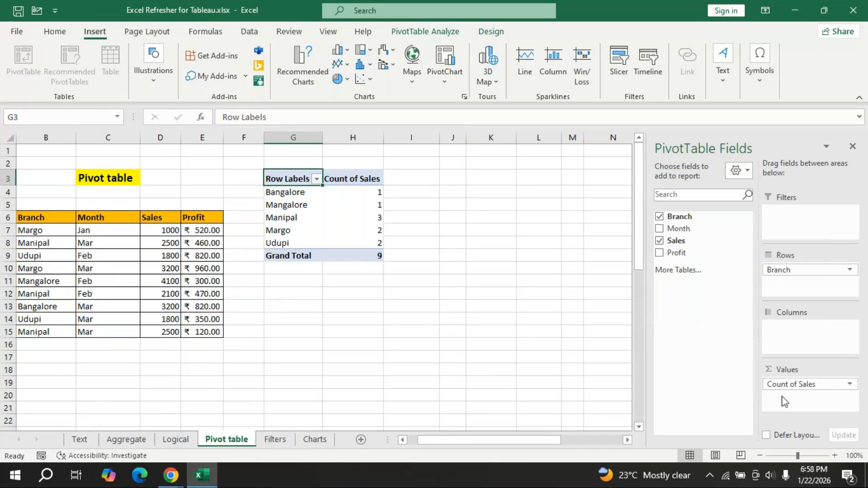
Look through the available summary functions for the Sales value field and set it back to Sum.
click(794, 385)
click(799, 370)
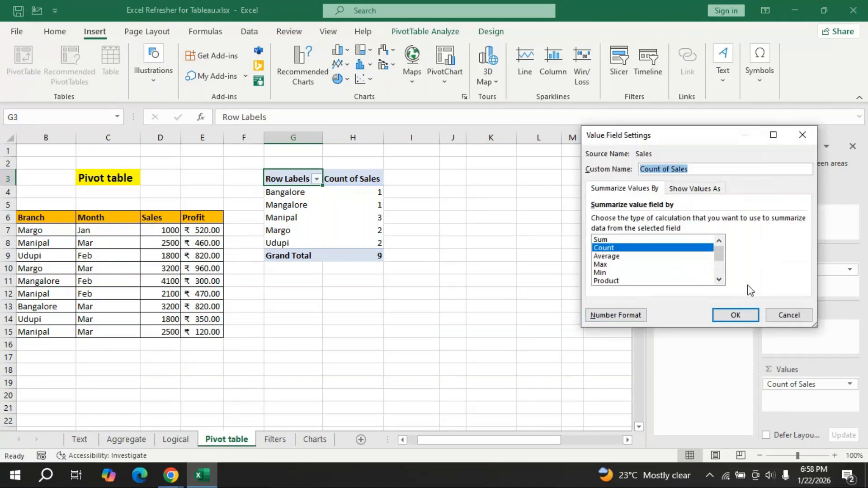
click(719, 279)
click(719, 280)
click(718, 280)
click(718, 280)
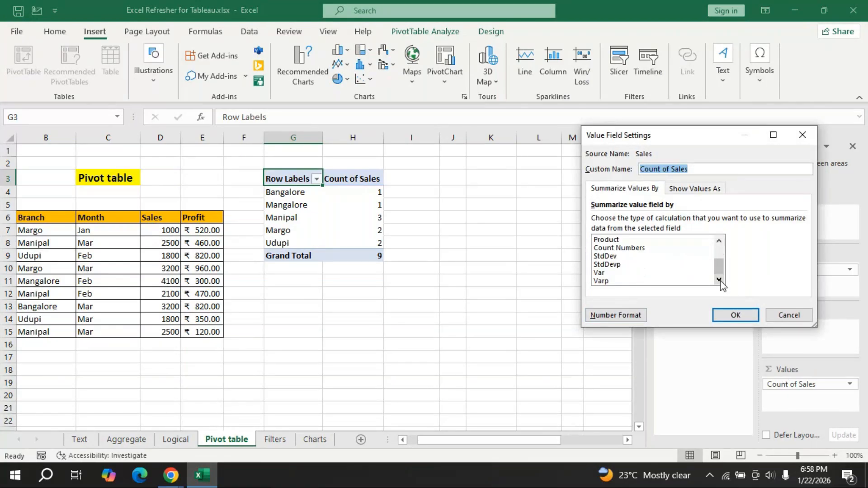
click(719, 240)
click(719, 240)
click(718, 240)
click(718, 240)
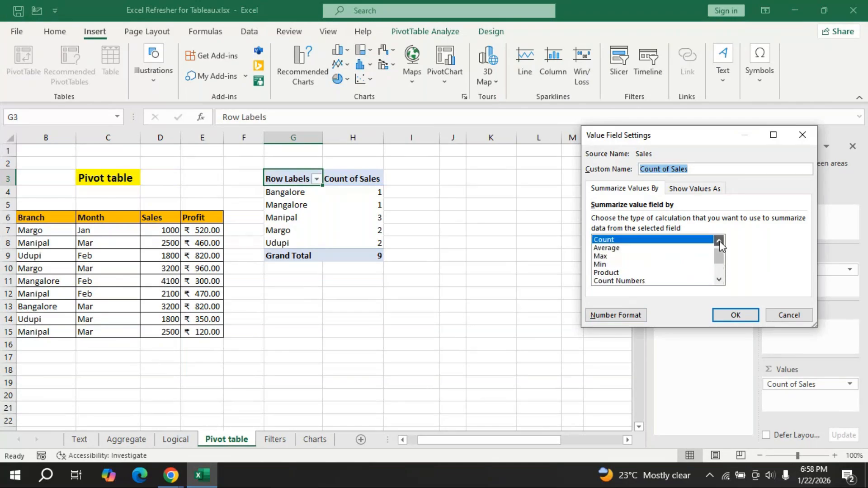
click(719, 240)
click(606, 240)
click(733, 314)
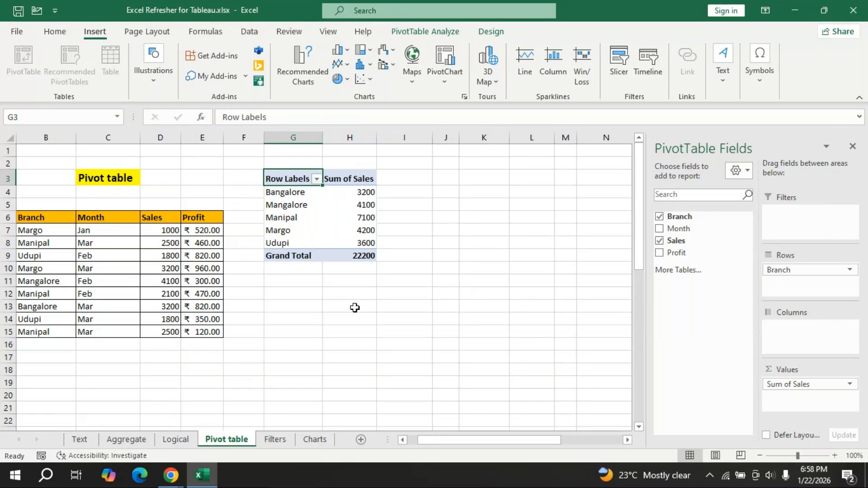
Format the pivot table's Sales values as Currency with the ₹ English (India) symbol.
click(796, 384)
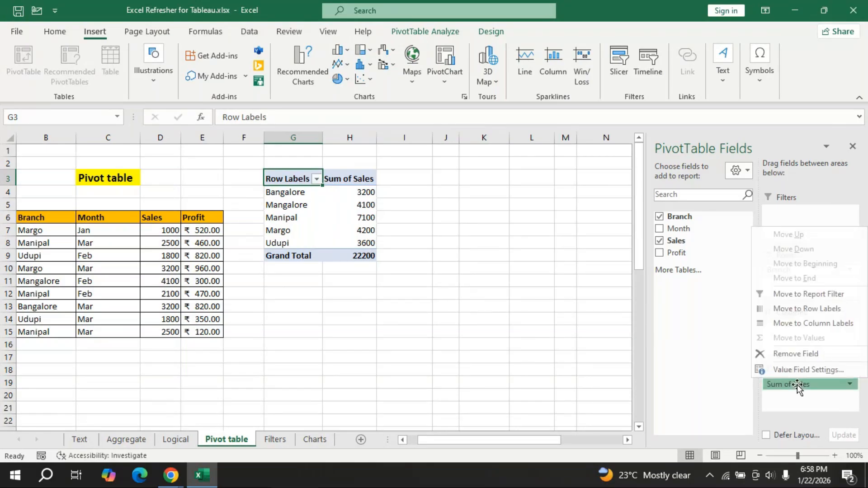
click(797, 373)
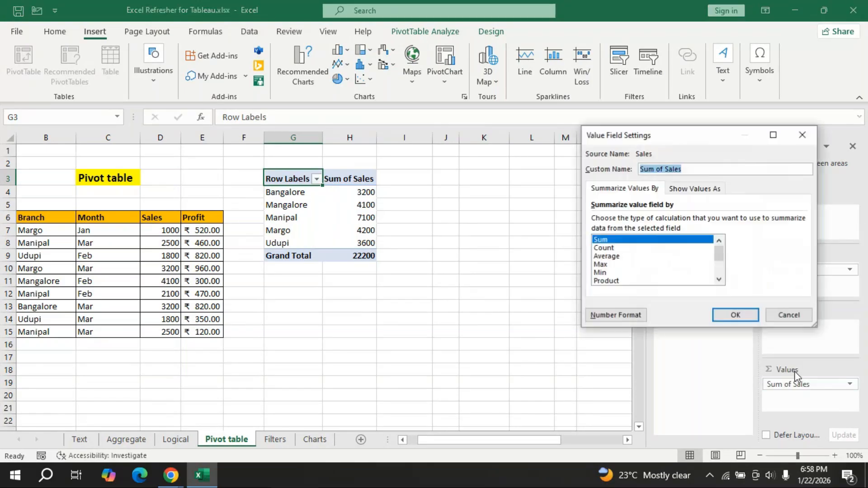
click(610, 318)
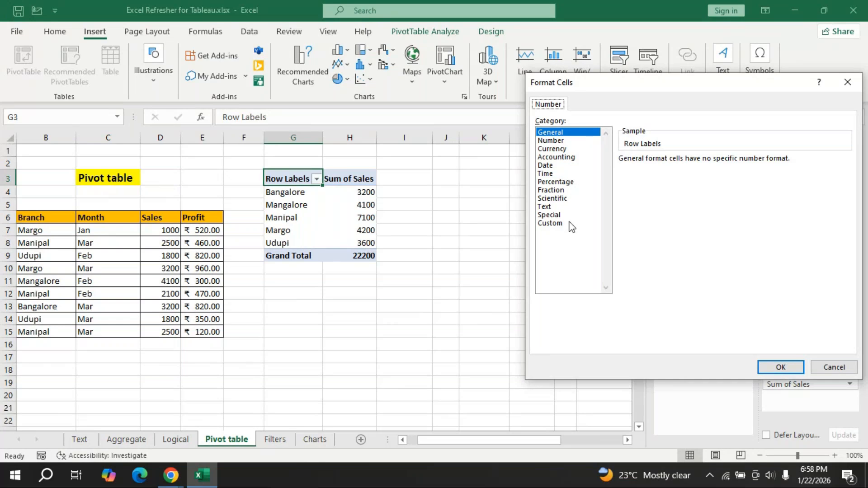
click(568, 150)
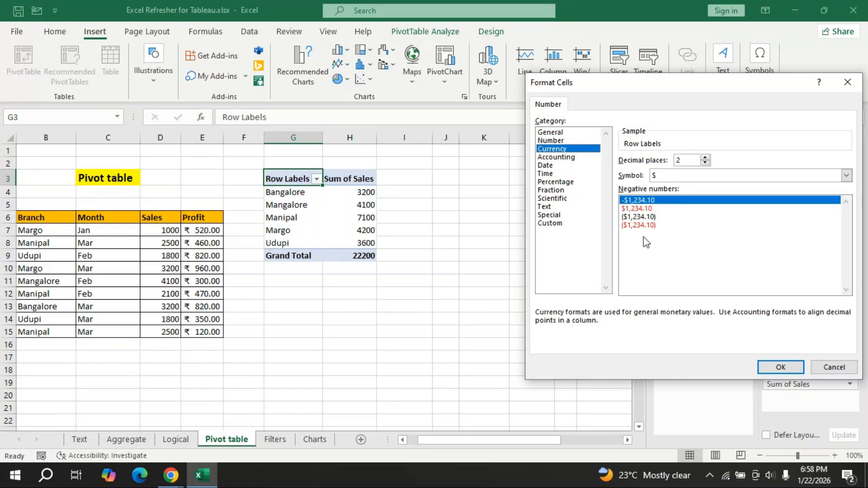
click(846, 175)
click(846, 335)
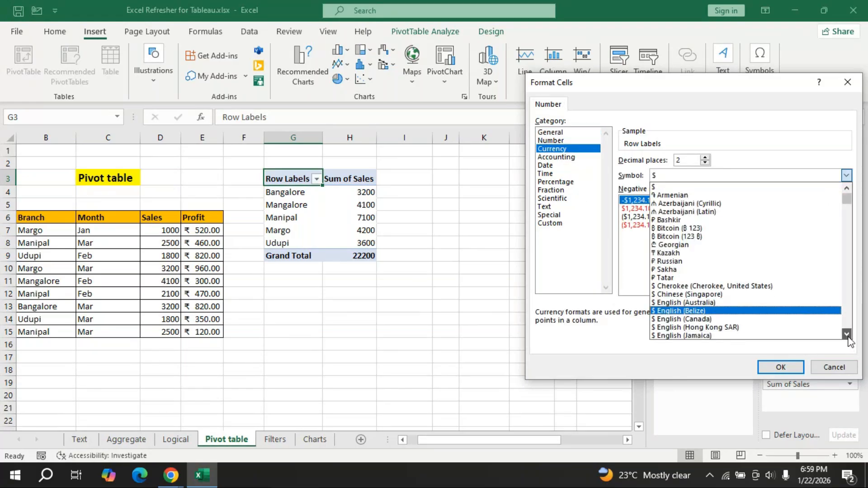
click(846, 334)
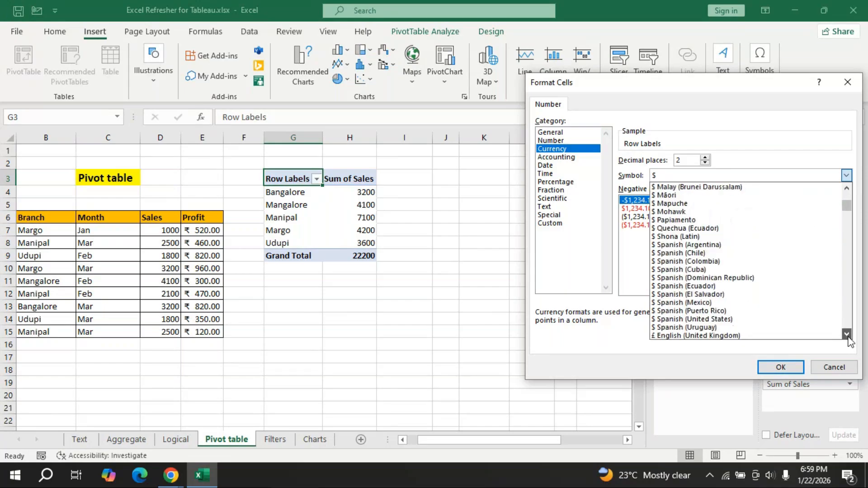
click(847, 335)
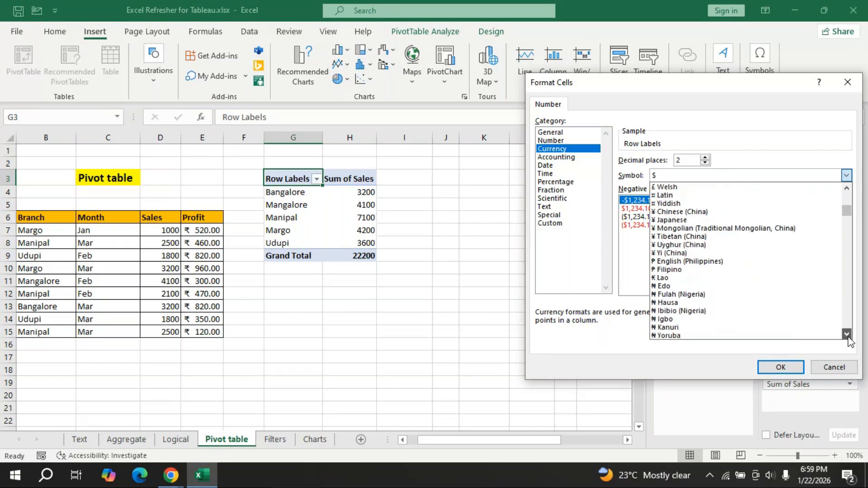
click(846, 334)
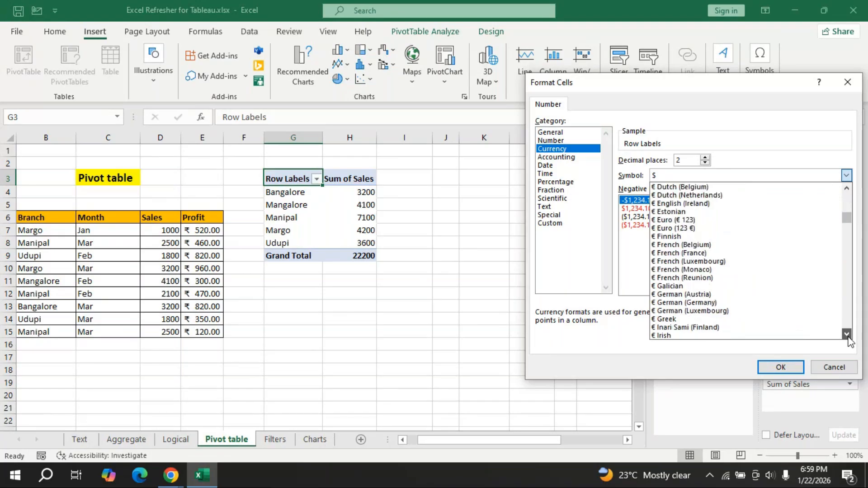
click(846, 334)
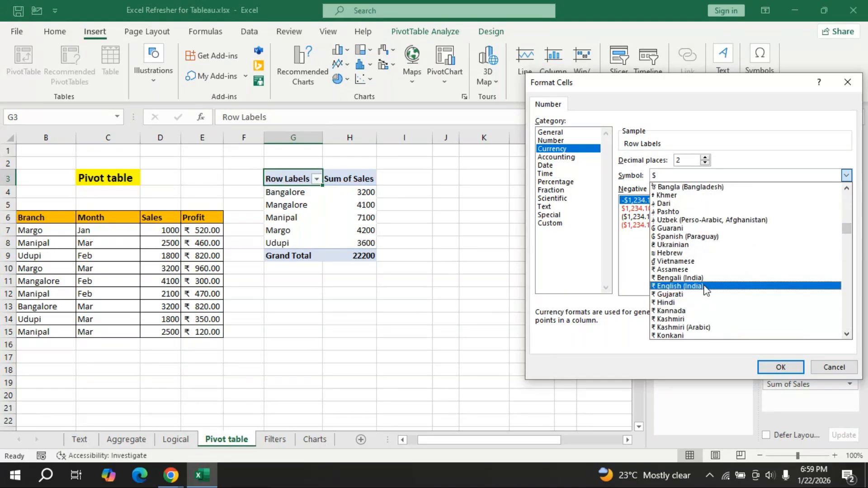
click(706, 287)
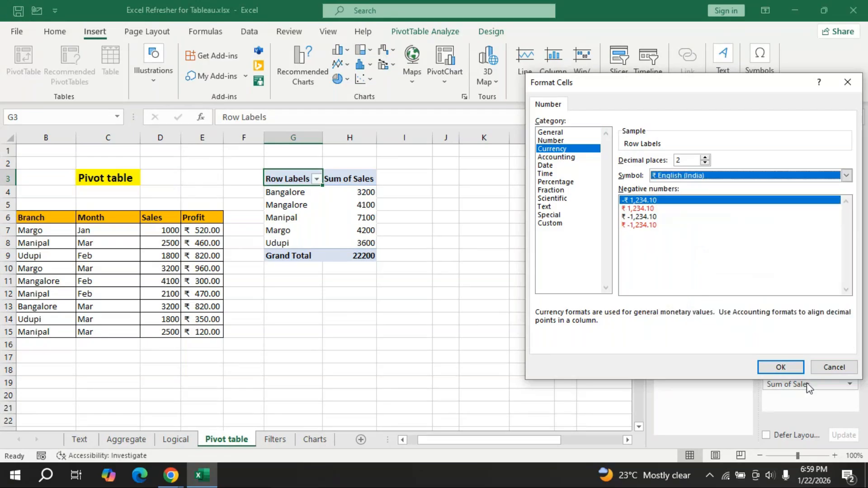
click(789, 369)
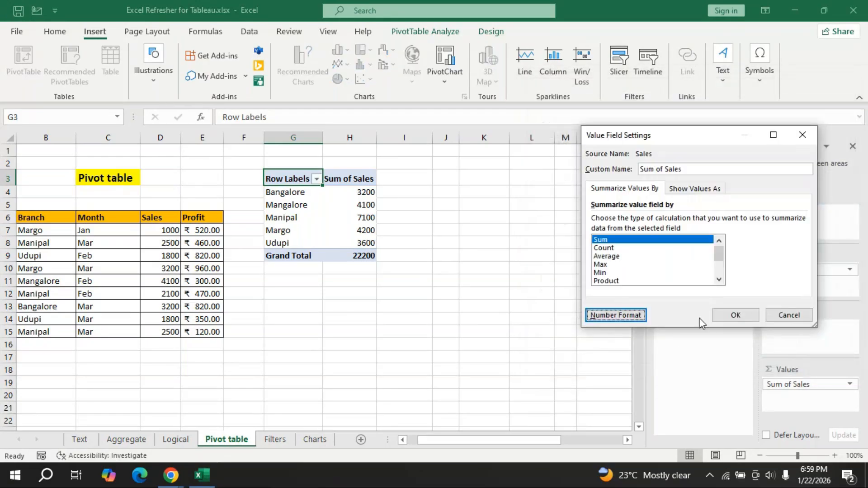
click(735, 315)
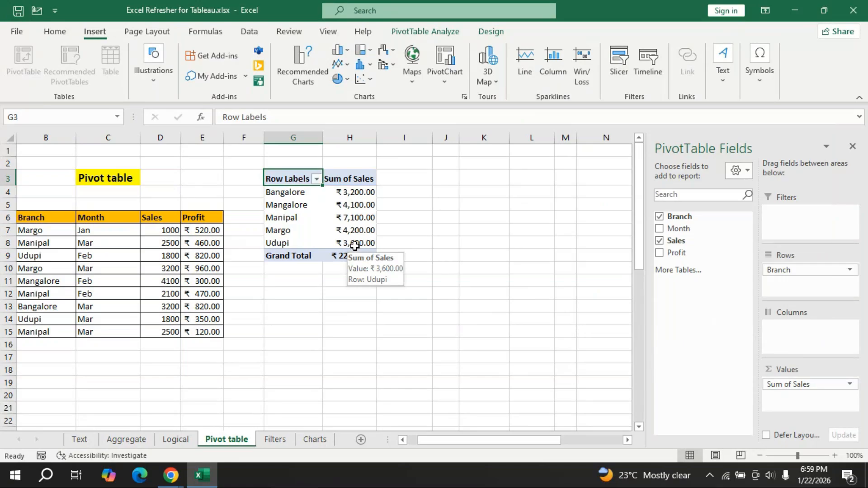
Set the number format of the pivot table's Sales values back to General.
click(809, 388)
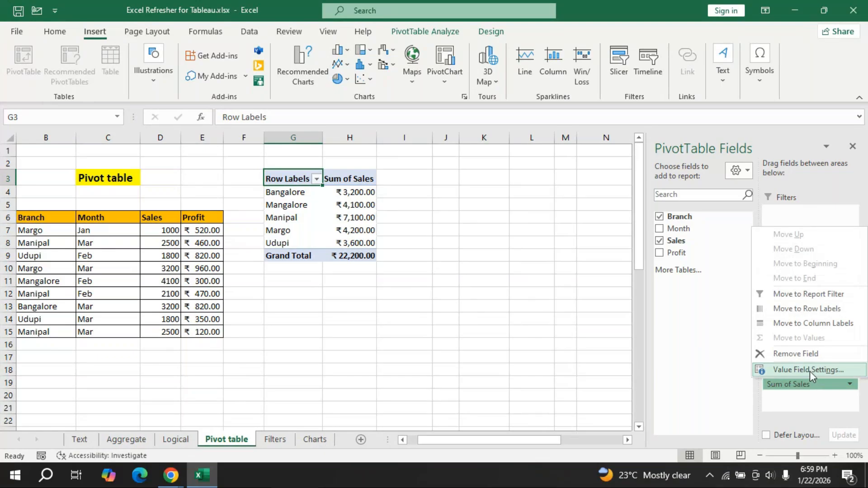
click(809, 371)
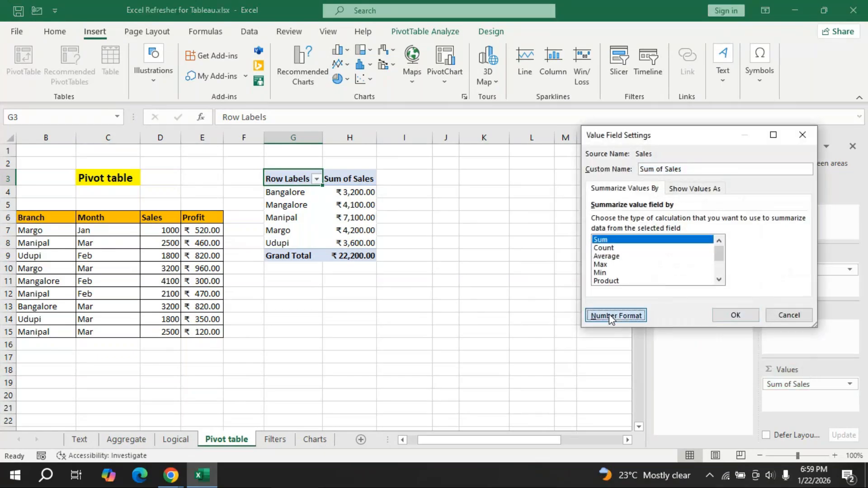
click(610, 314)
click(560, 133)
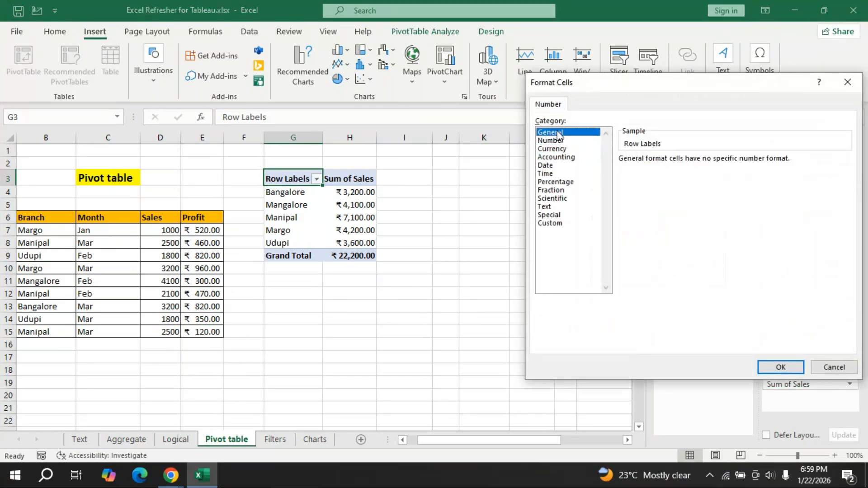
click(773, 367)
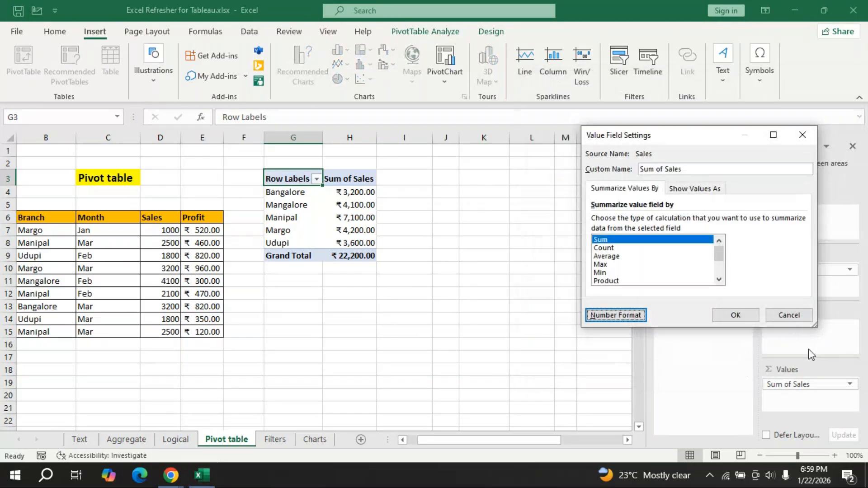
click(753, 315)
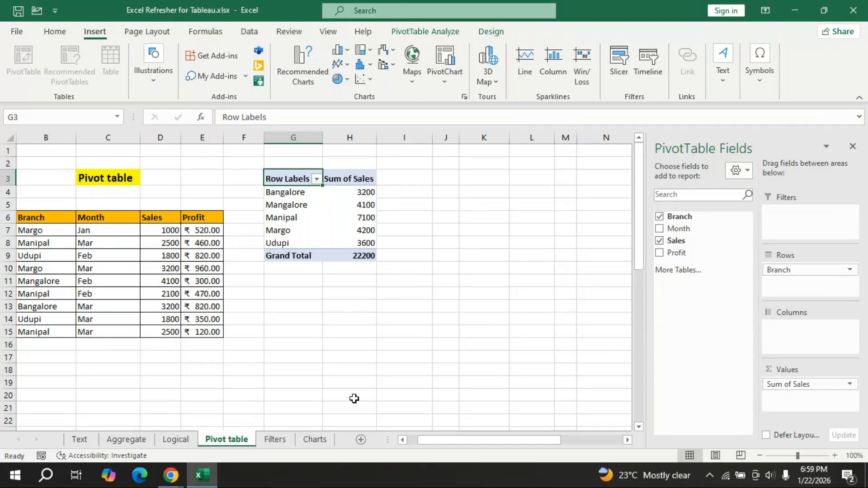
Look through the available value calculations and show the pivot table's Sales values as % of Grand Total.
click(787, 384)
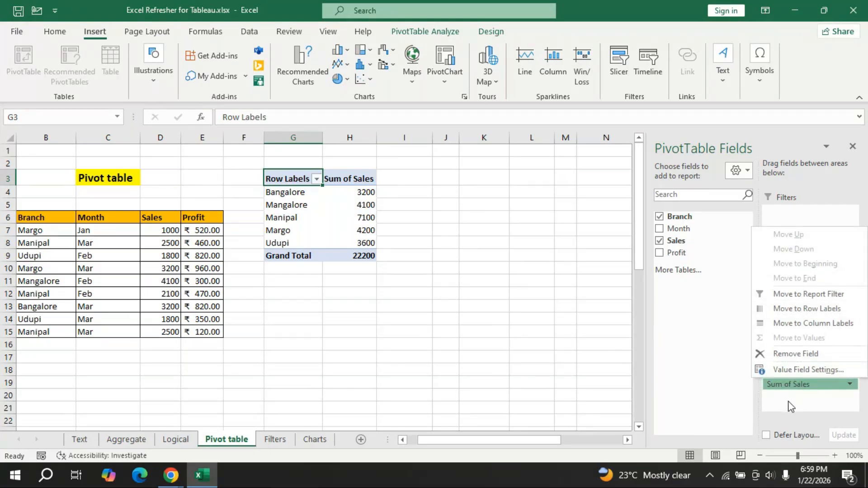
click(807, 369)
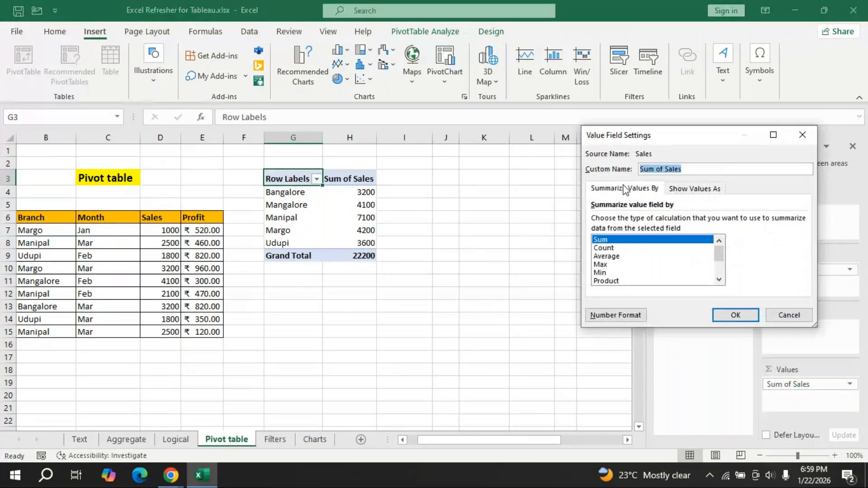
click(692, 192)
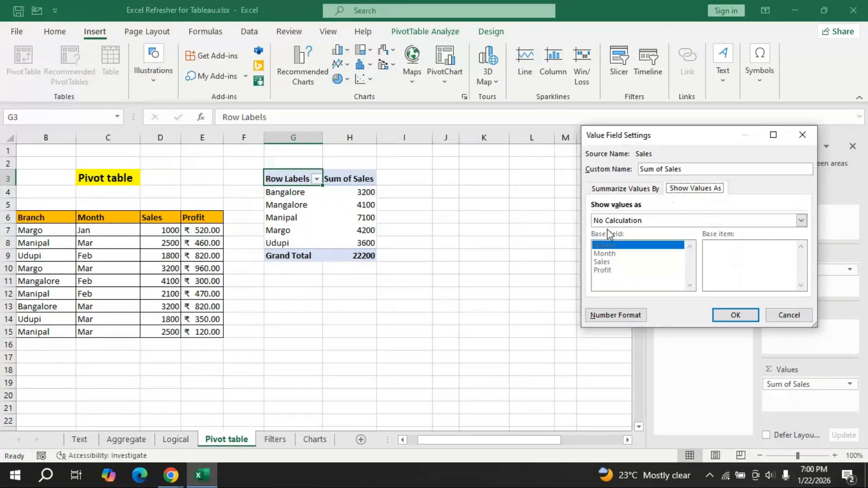
click(800, 220)
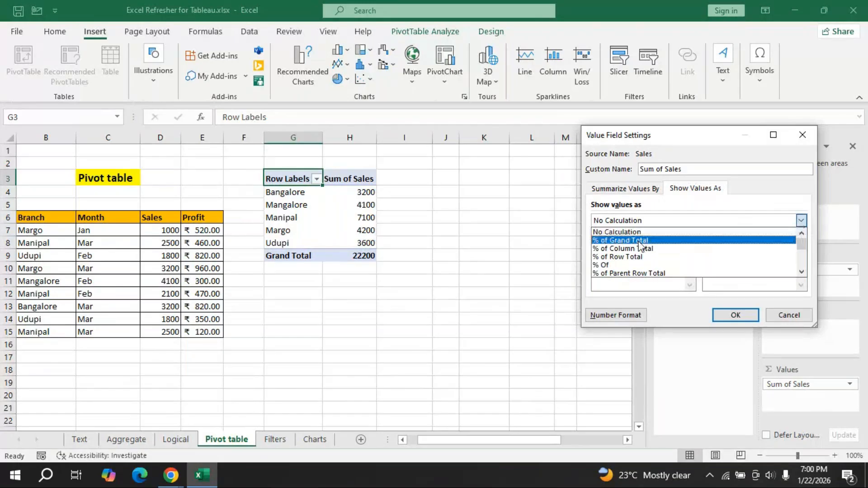
click(801, 272)
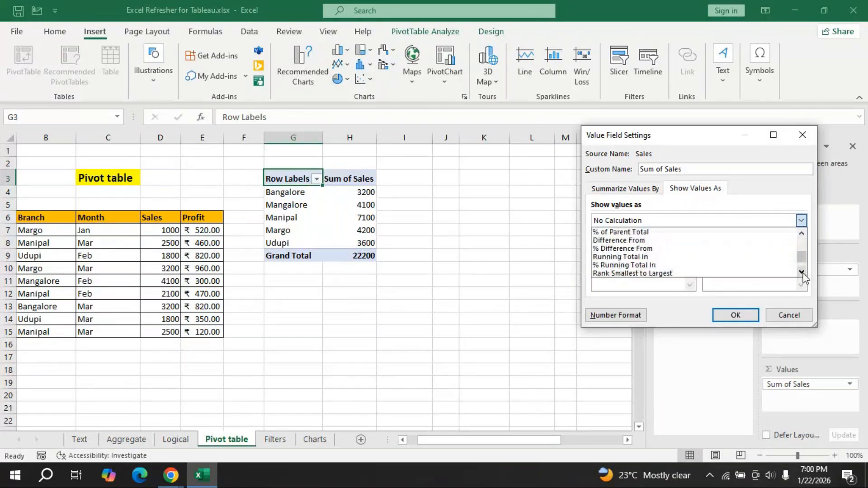
click(801, 233)
click(801, 234)
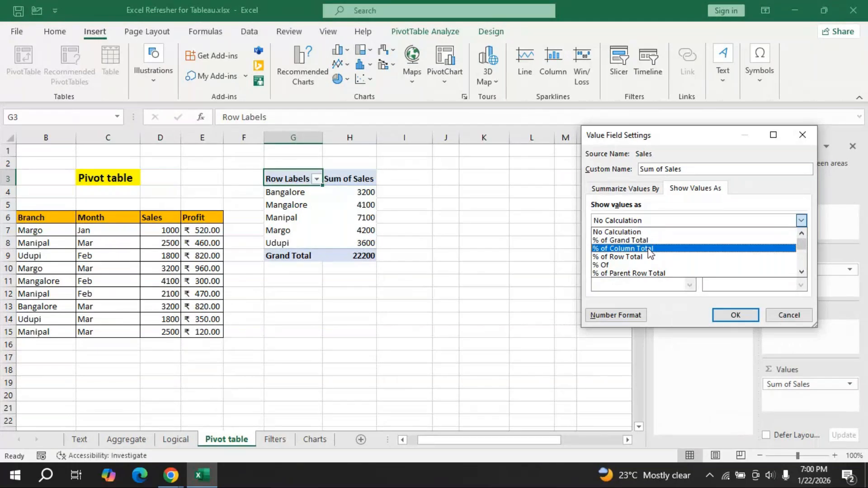
click(631, 241)
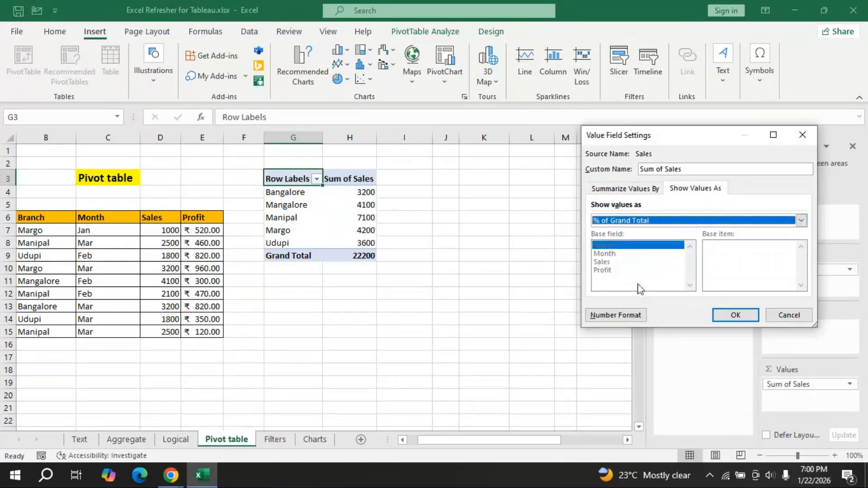
key(Return)
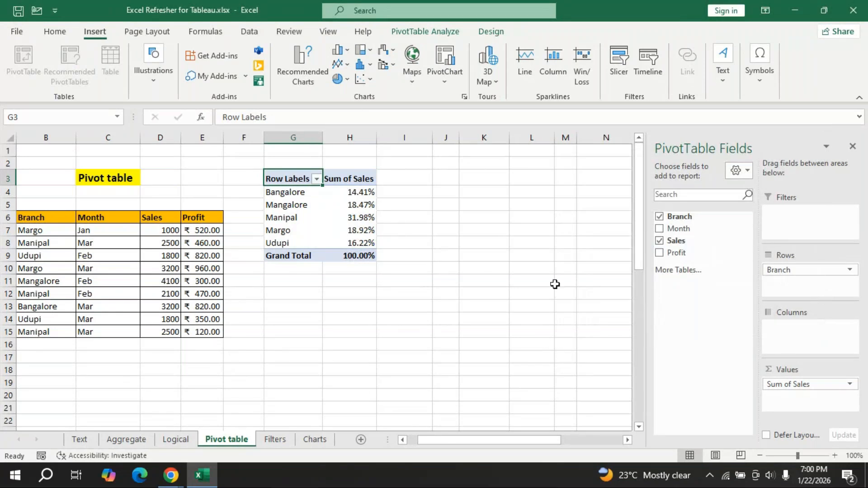
Set the pivot table's Sales values back to being shown with No Calculation.
click(783, 383)
click(796, 369)
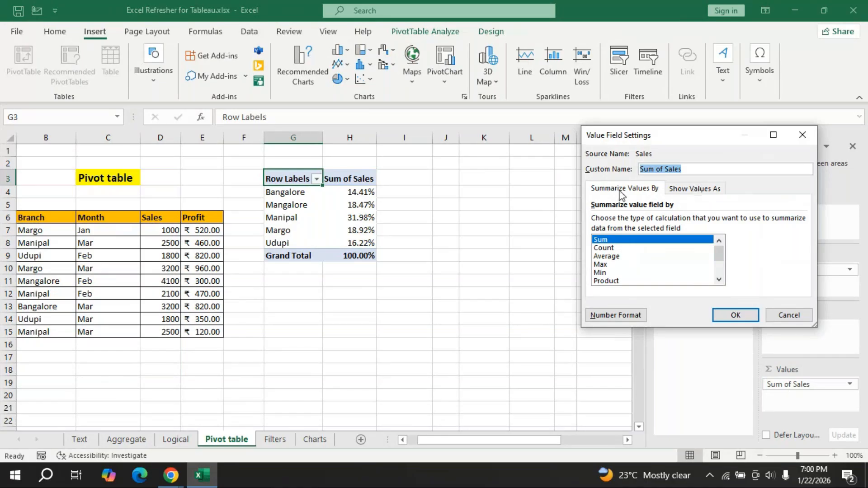
click(693, 189)
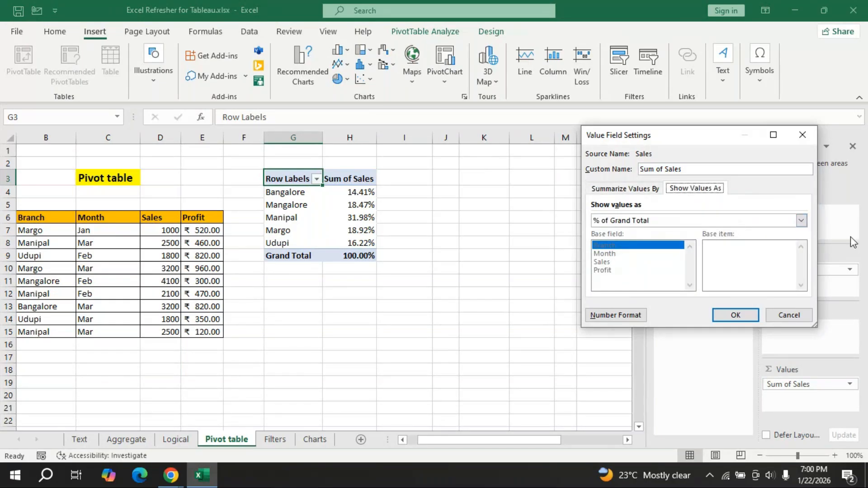
click(687, 222)
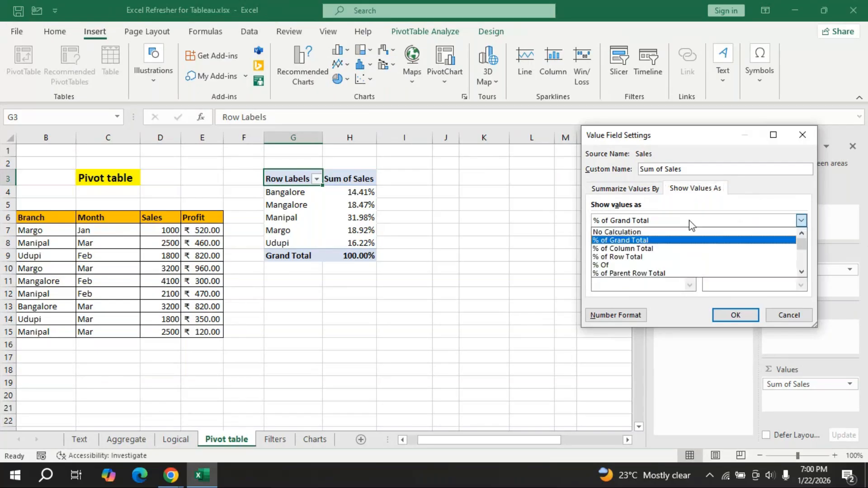
click(610, 231)
click(733, 317)
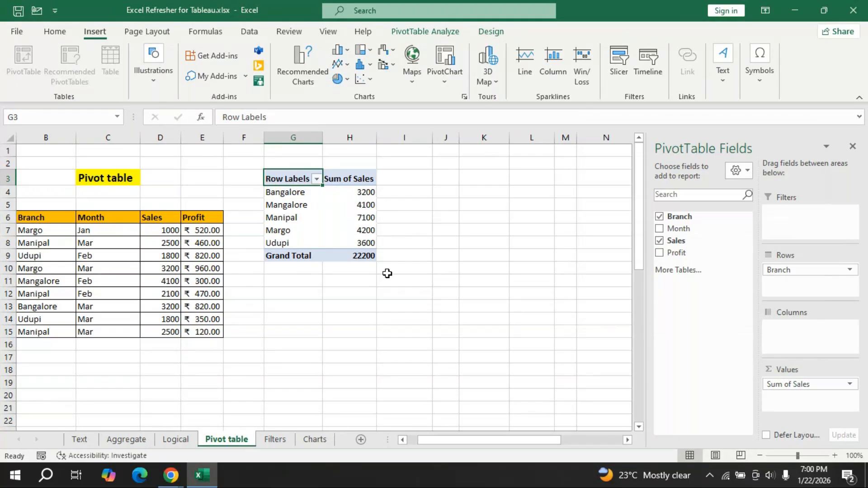
Review the number format, value display and summary settings of the pivot table's Sales values without changing them.
click(823, 384)
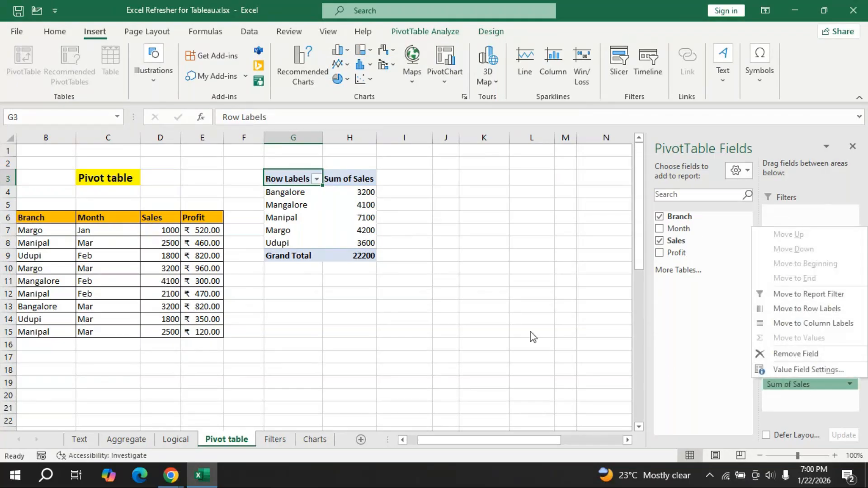
click(768, 370)
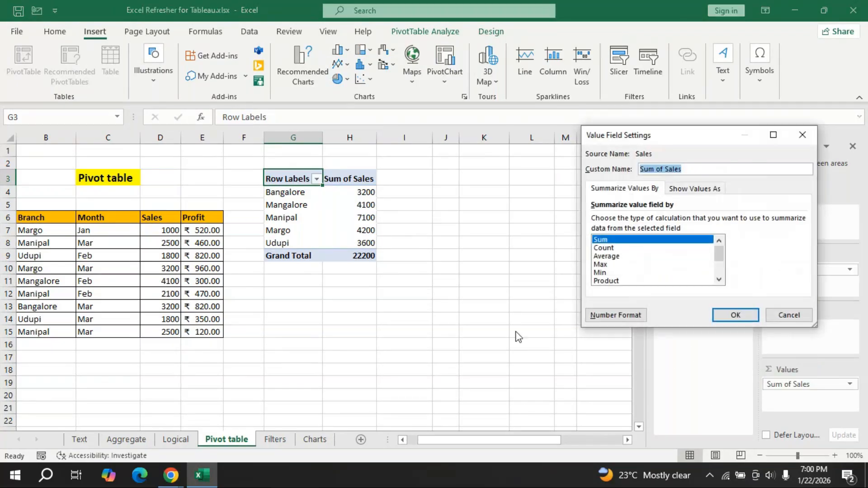
click(632, 316)
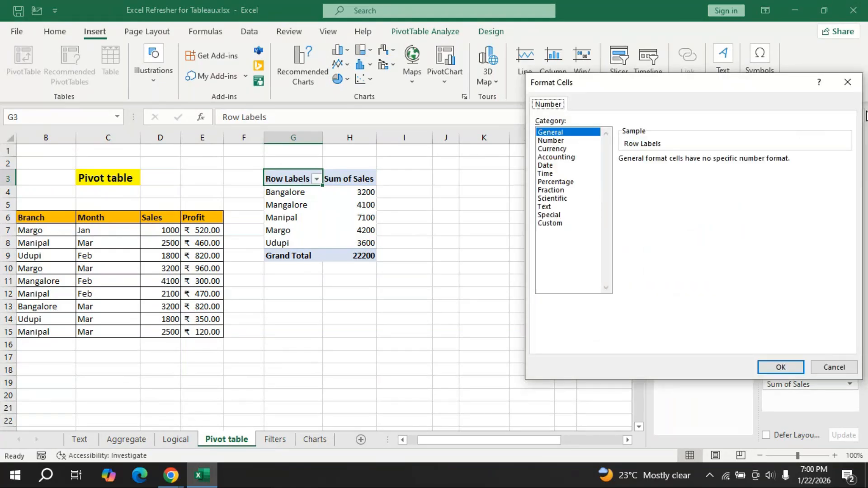
click(833, 366)
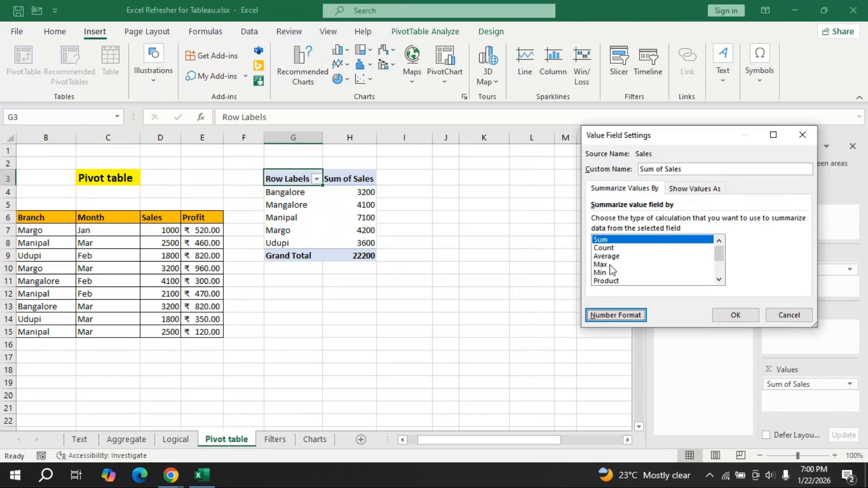
click(687, 195)
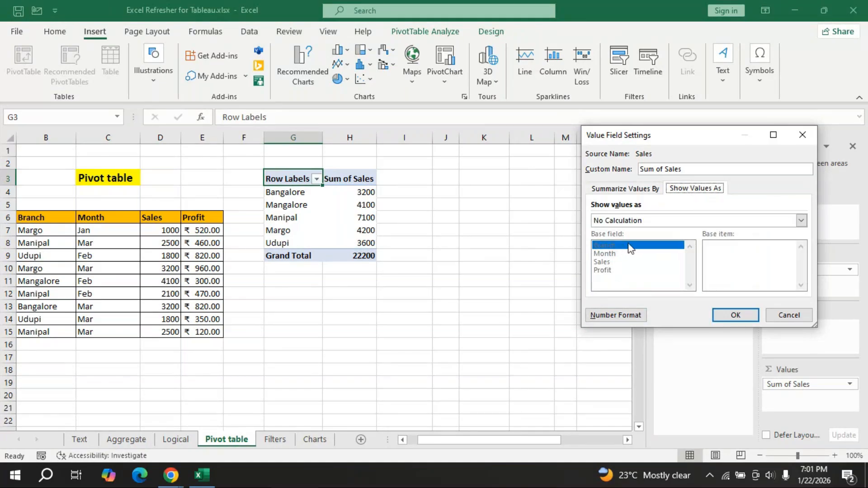
click(647, 194)
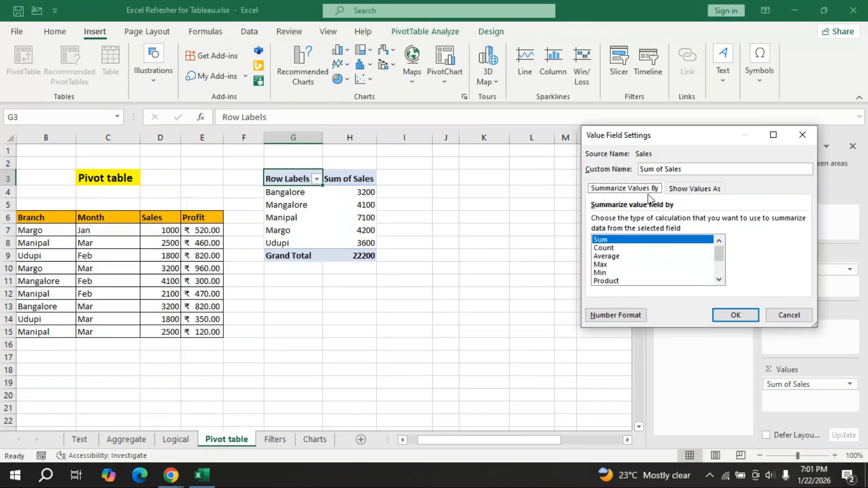
click(735, 315)
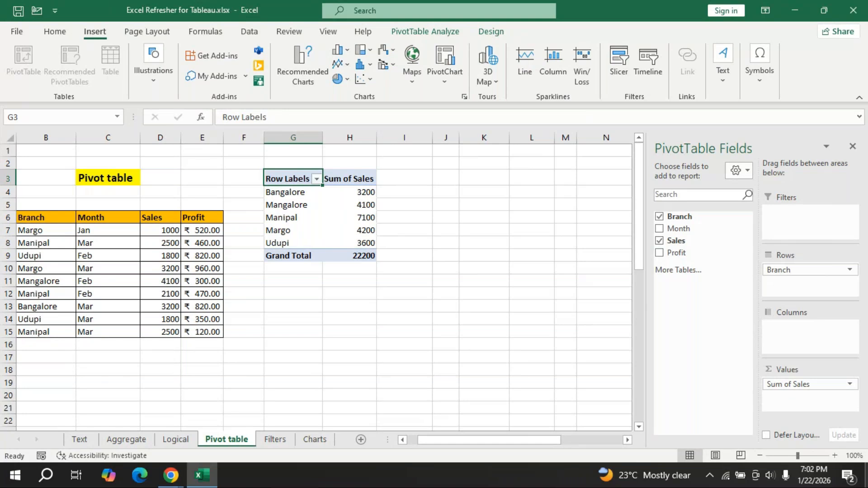
Examine the number format categories, the full list of summary functions and the value display options for Sales, leaving the settings as they are.
click(812, 385)
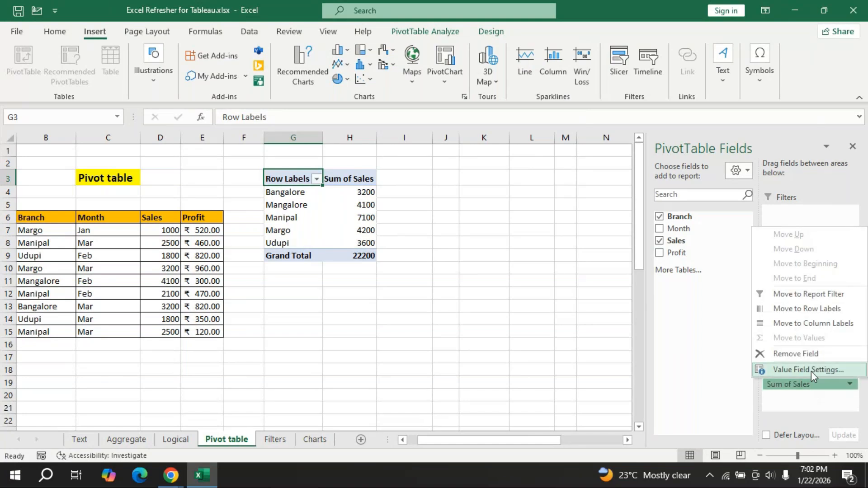
click(811, 370)
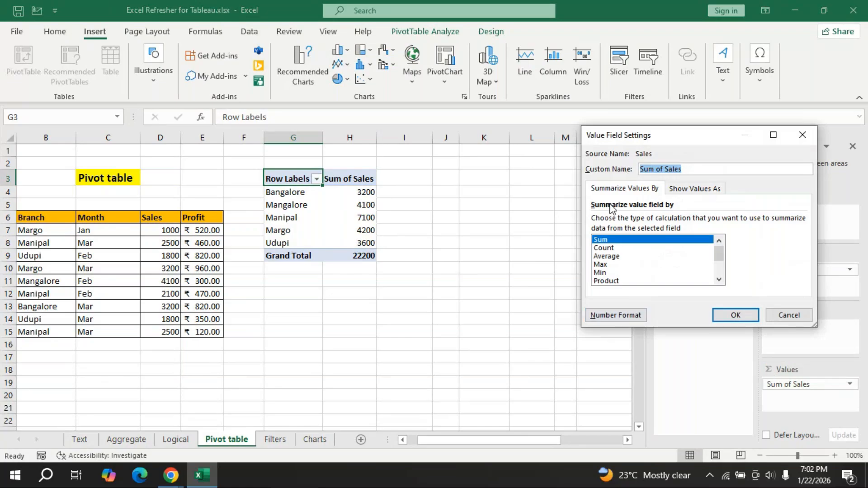
click(613, 319)
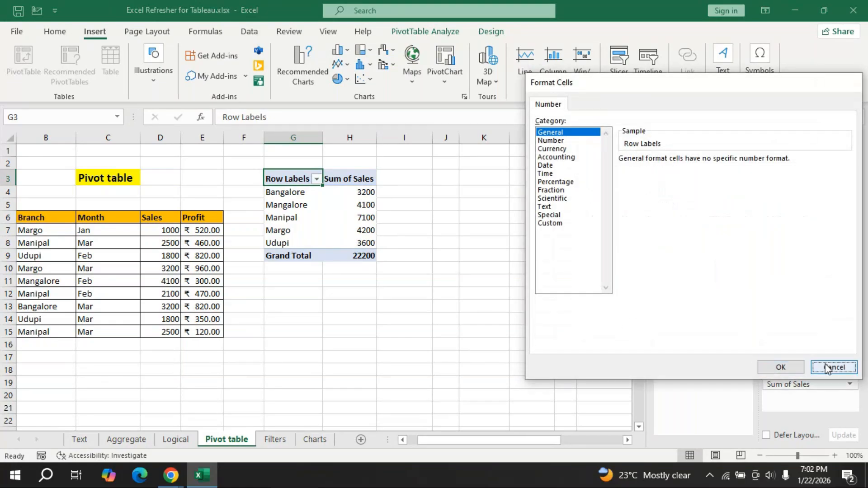
click(833, 366)
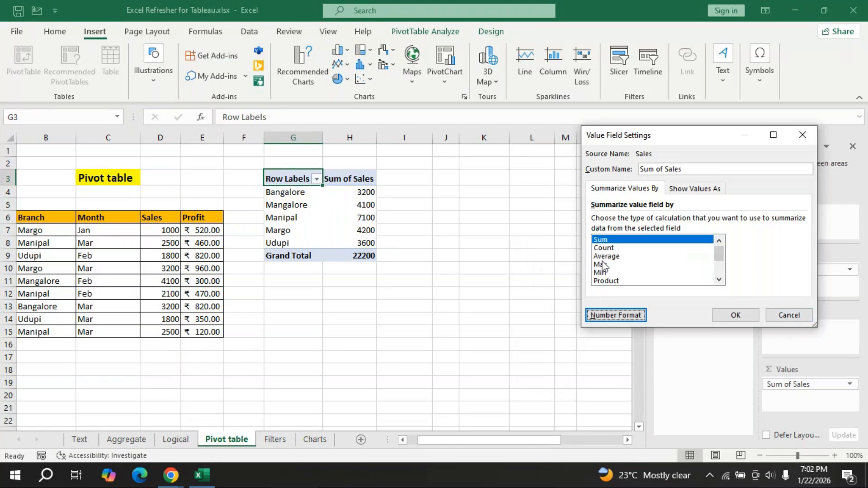
click(719, 280)
click(718, 280)
click(719, 240)
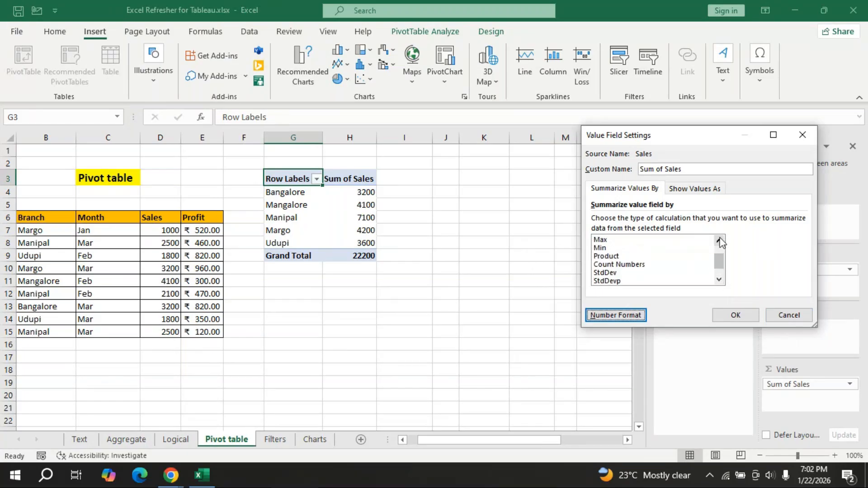
click(719, 240)
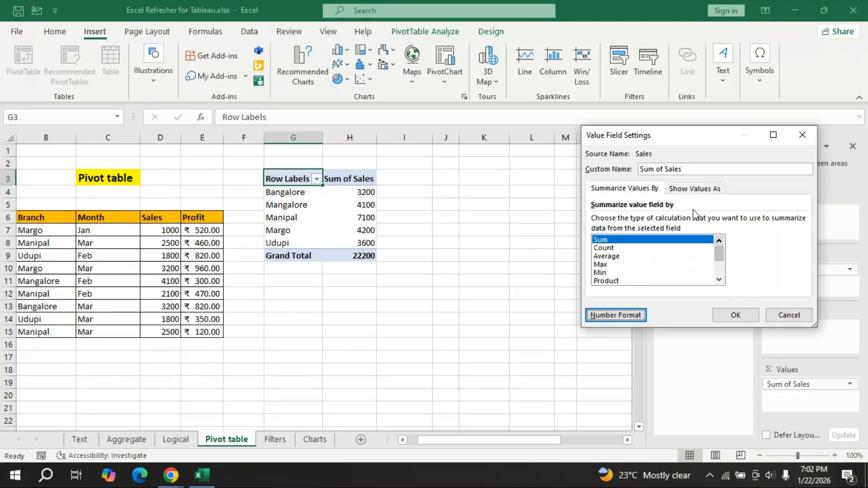
click(707, 192)
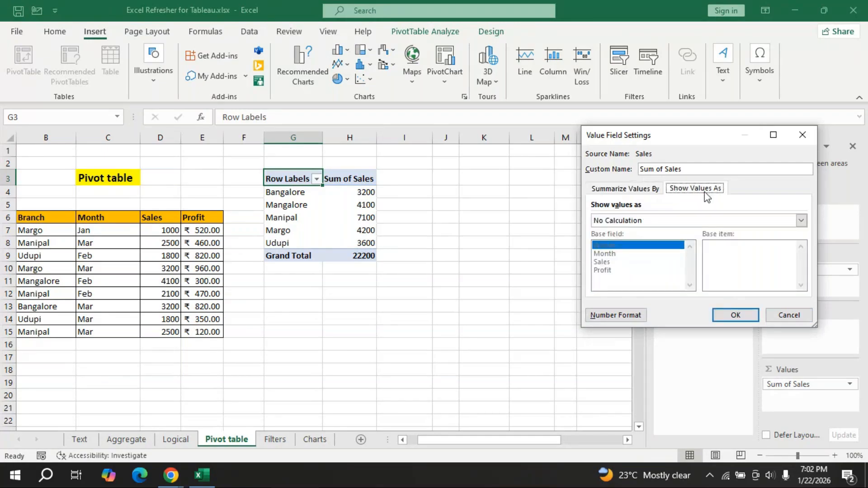
click(651, 221)
click(650, 191)
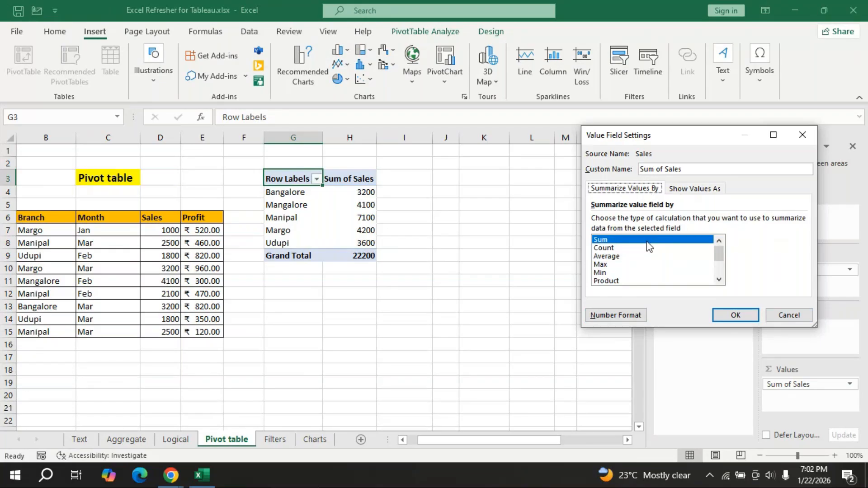
click(779, 316)
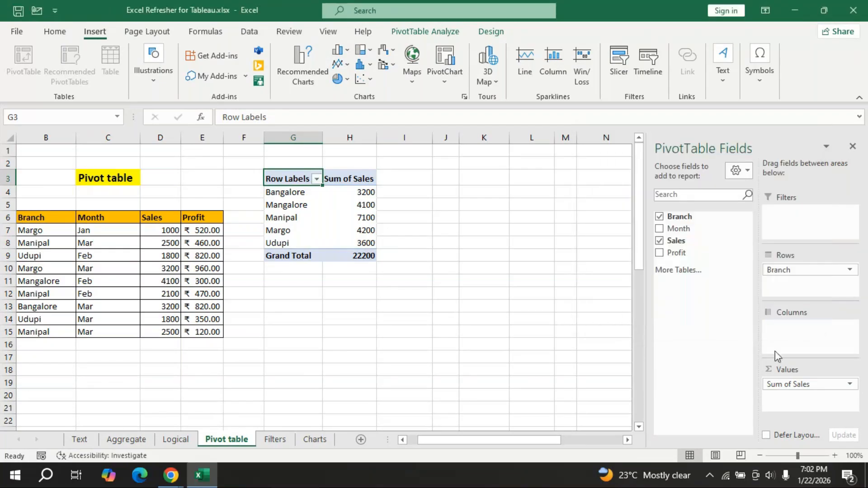
click(800, 387)
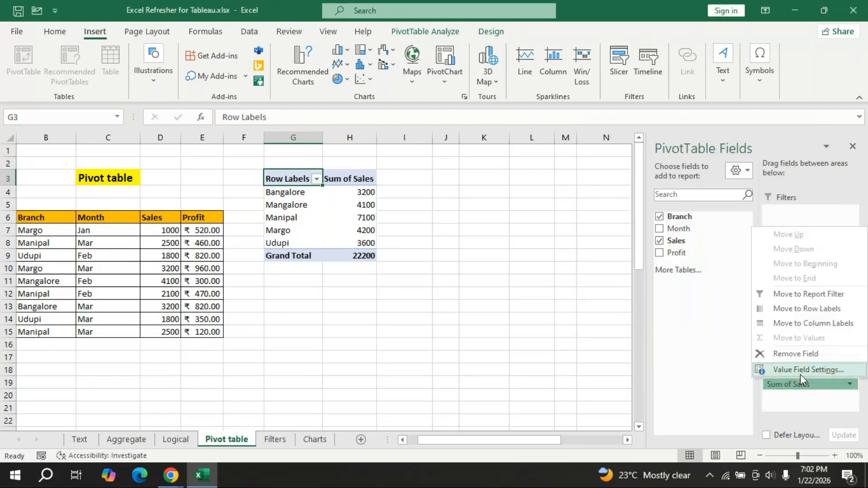
click(800, 374)
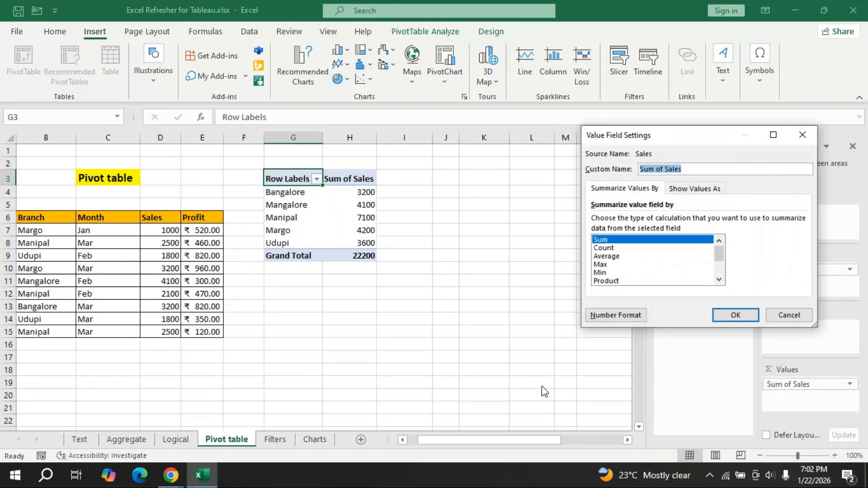
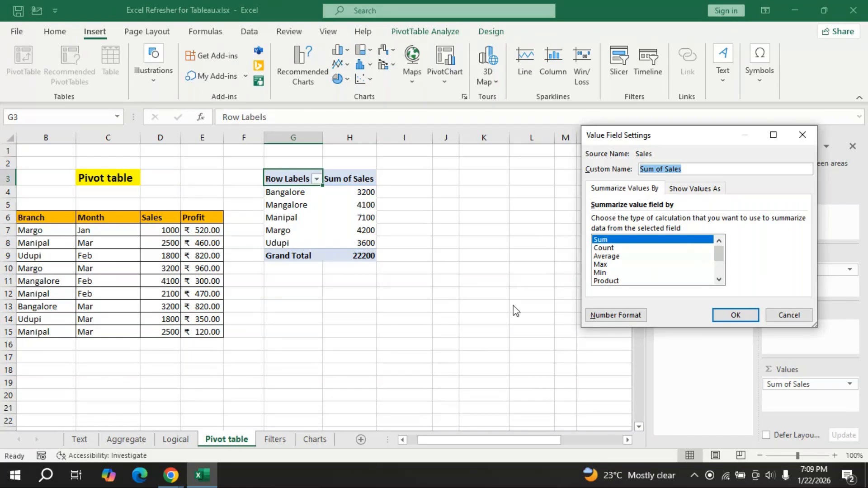
click(802, 135)
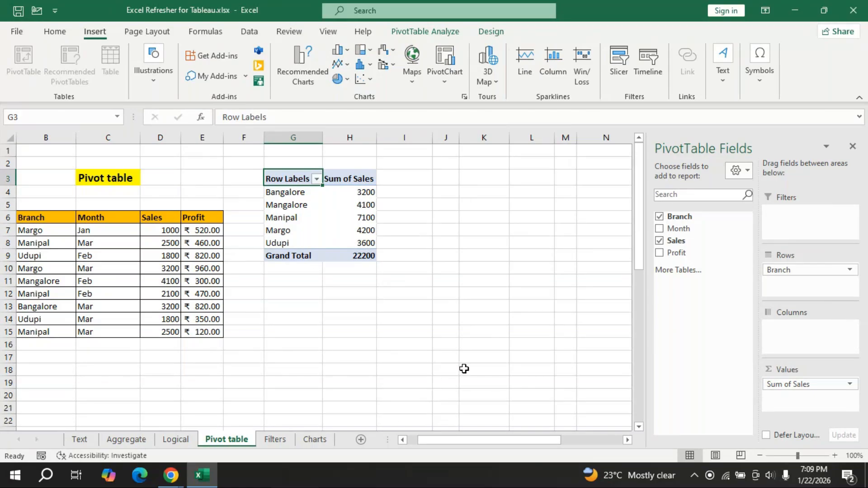
Close the PivotTable field list and bring it back with a Sales value of the pivot table selected.
click(852, 147)
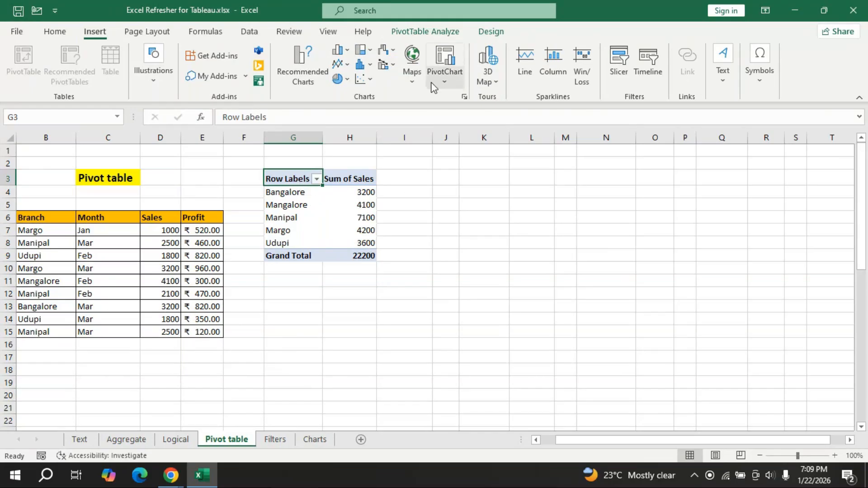
click(665, 329)
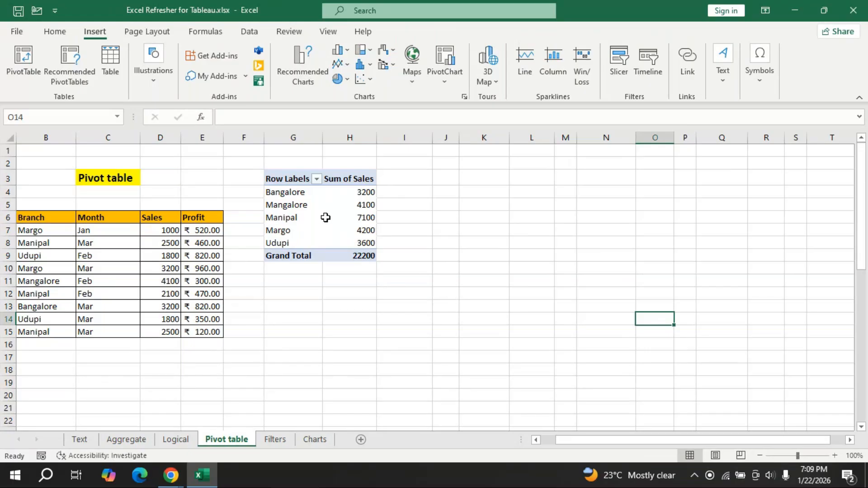
click(348, 210)
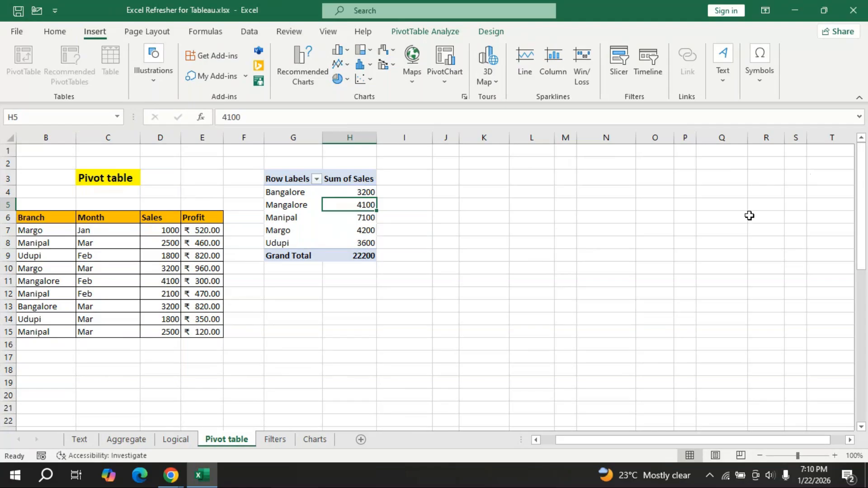
click(413, 32)
click(782, 50)
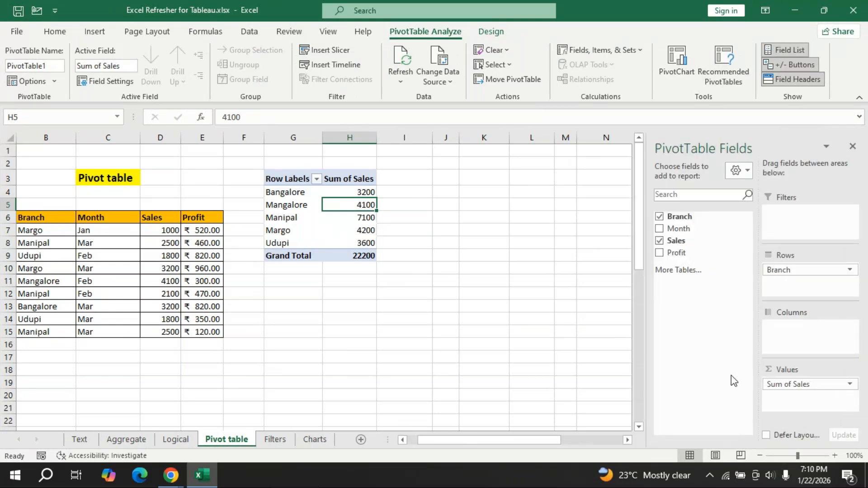
Hide the field list and insert a Clustered Column PivotChart of sales by branch in the empty cells beside the pivot table.
click(852, 150)
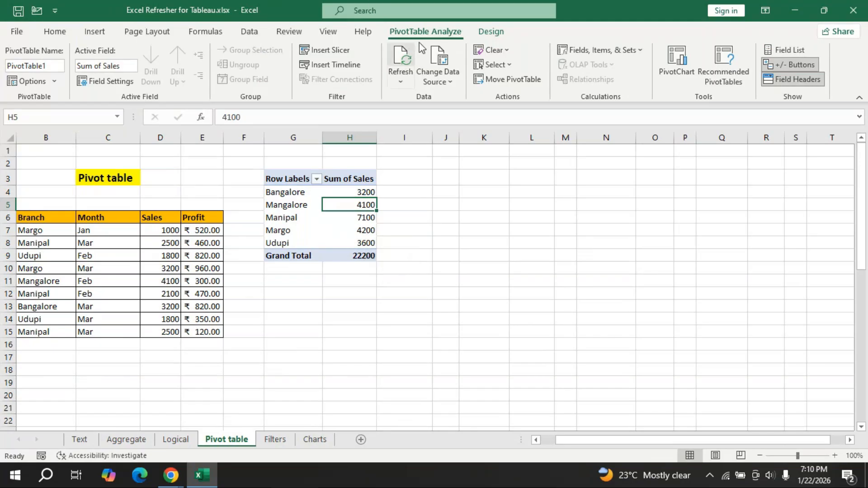
click(667, 73)
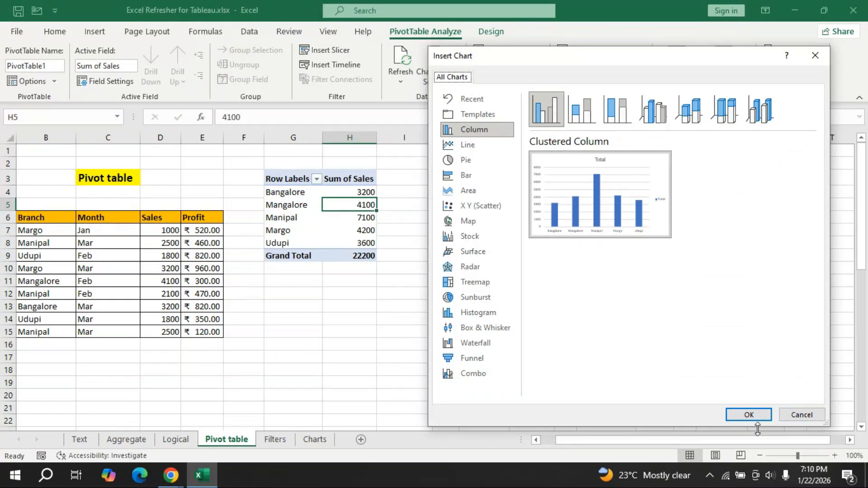
click(757, 415)
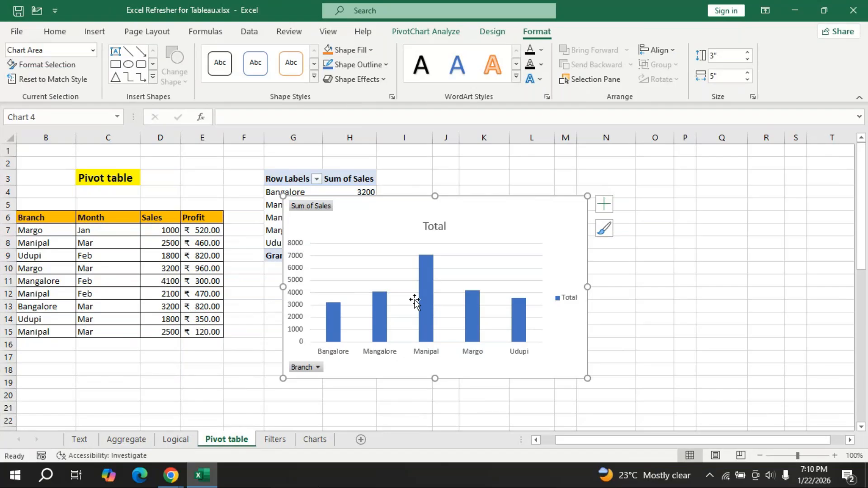
drag(499, 201, 696, 172)
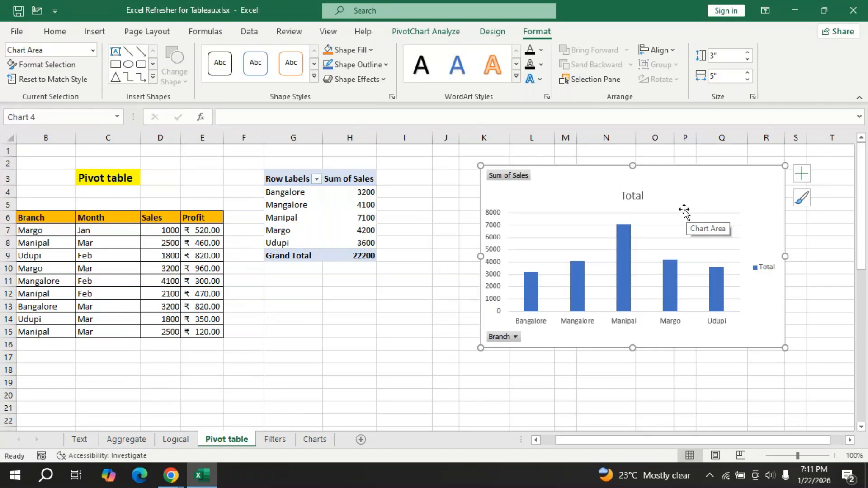
Insert a slicer on the Month field for the PivotChart.
click(426, 32)
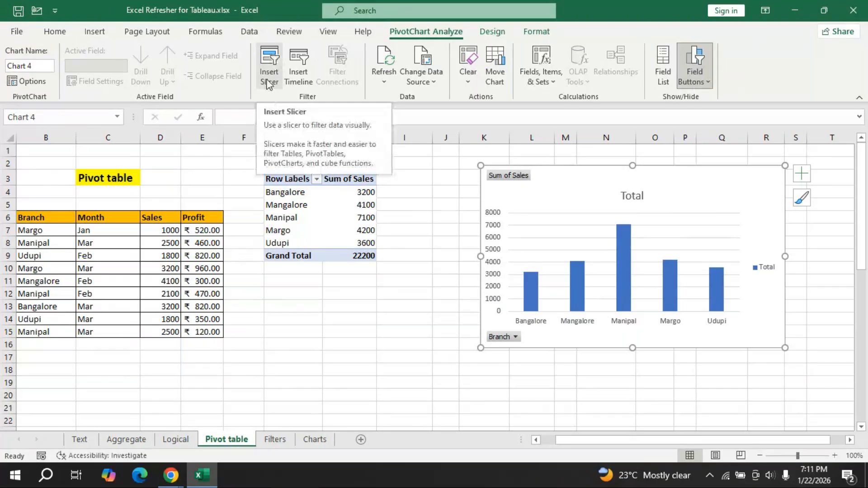
click(268, 84)
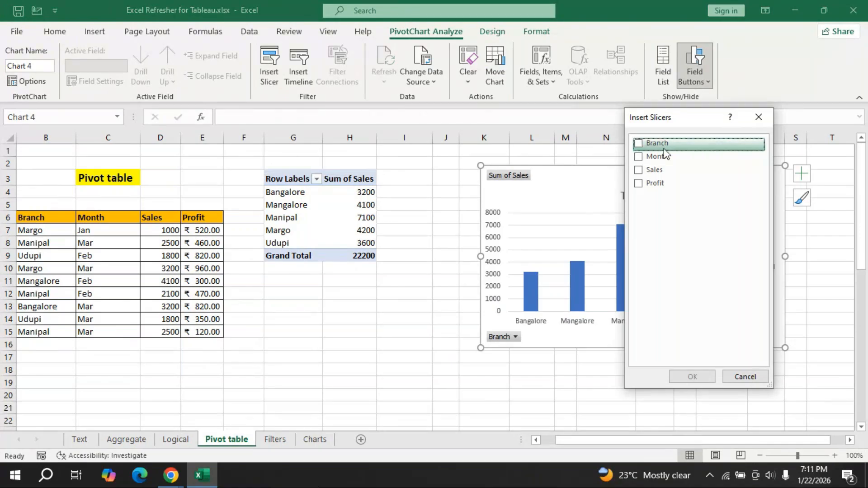
click(641, 157)
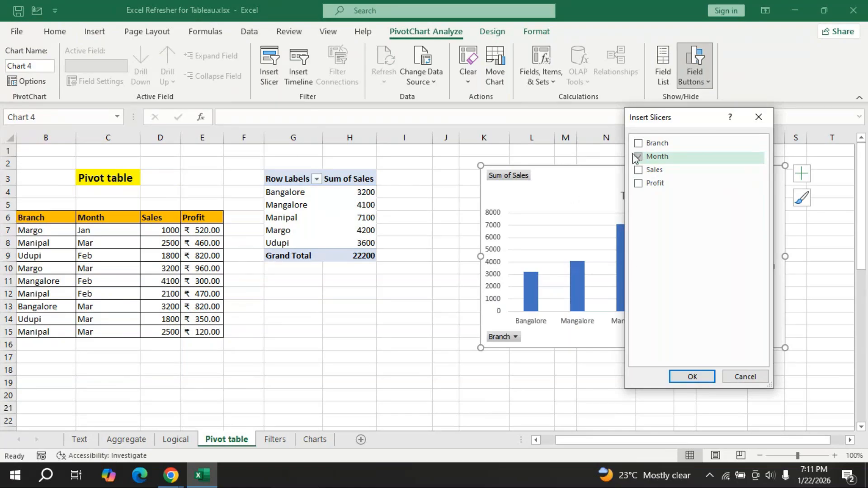
click(687, 377)
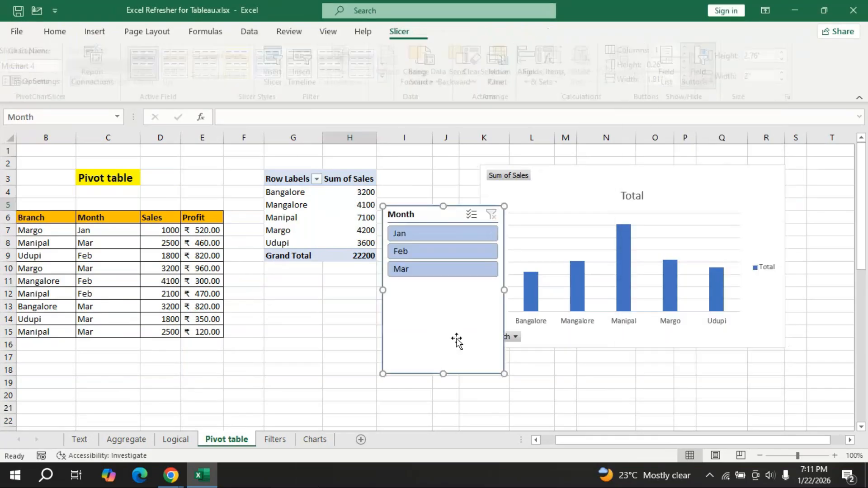
Move the Month slicer over the source data table and use it to filter the pivot table and chart to Jan.
drag(437, 217, 330, 286)
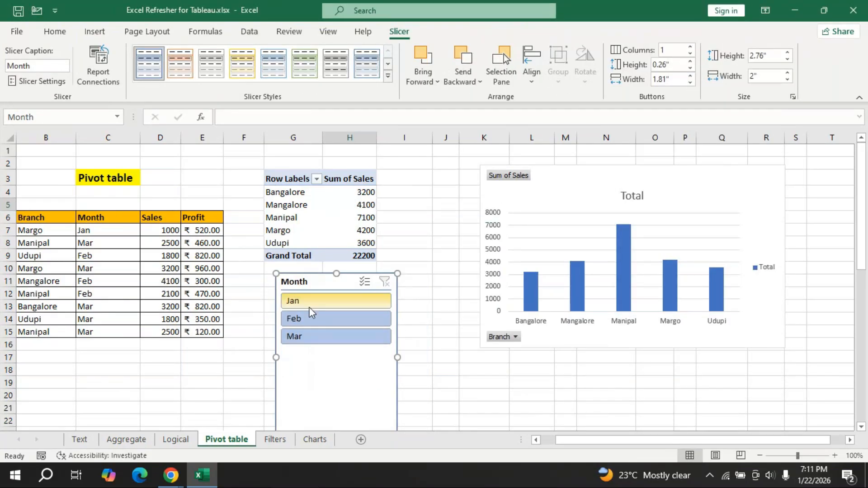
drag(324, 287, 135, 184)
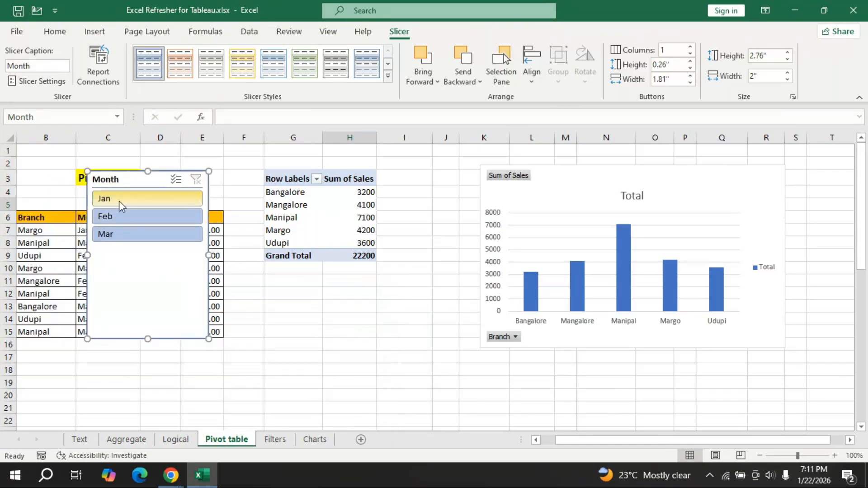
click(121, 202)
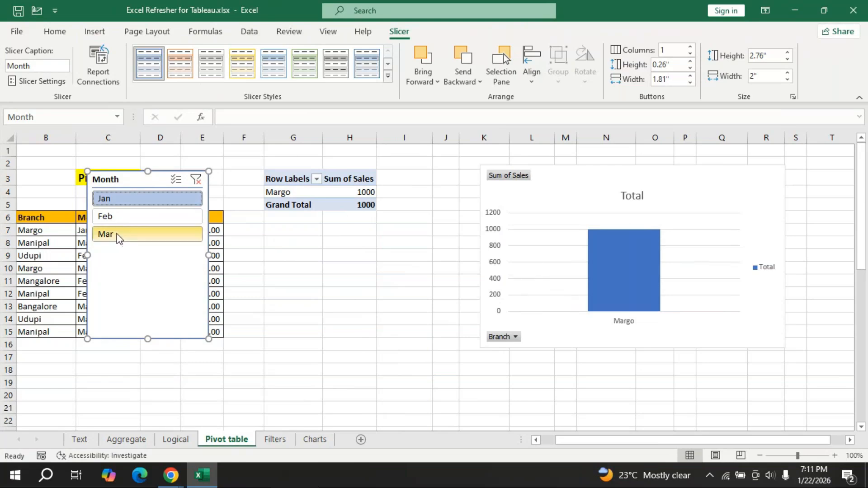
Switch the Month slicer to Feb, switch it to Mar, and clear the slicer filter.
click(119, 217)
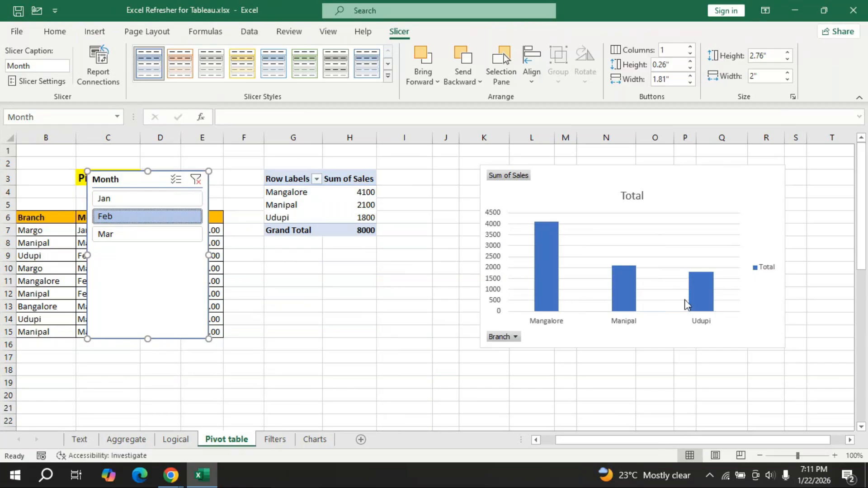
click(122, 235)
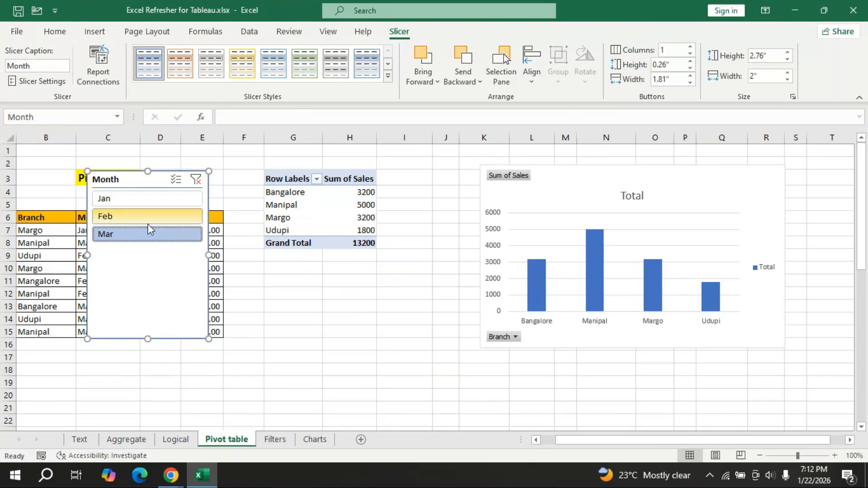
click(195, 183)
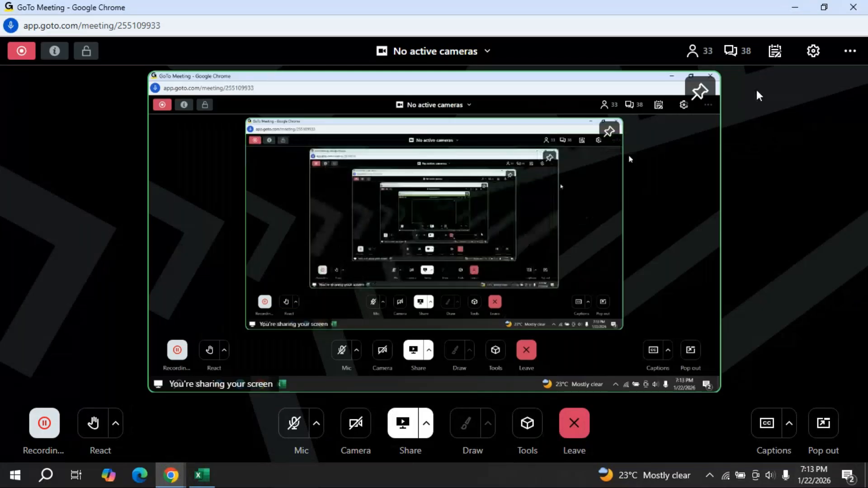
Minimize the meeting window and bring the Excel Refresher for Tableau workbook back to the front in Excel.
click(789, 6)
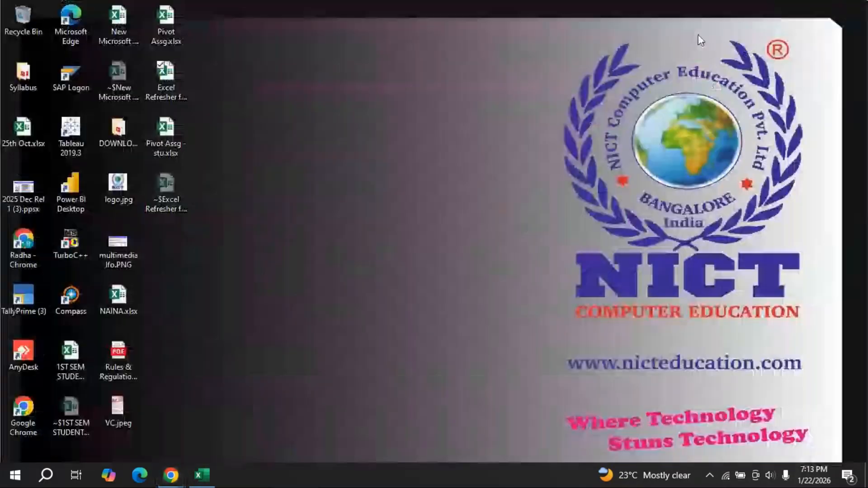
click(200, 475)
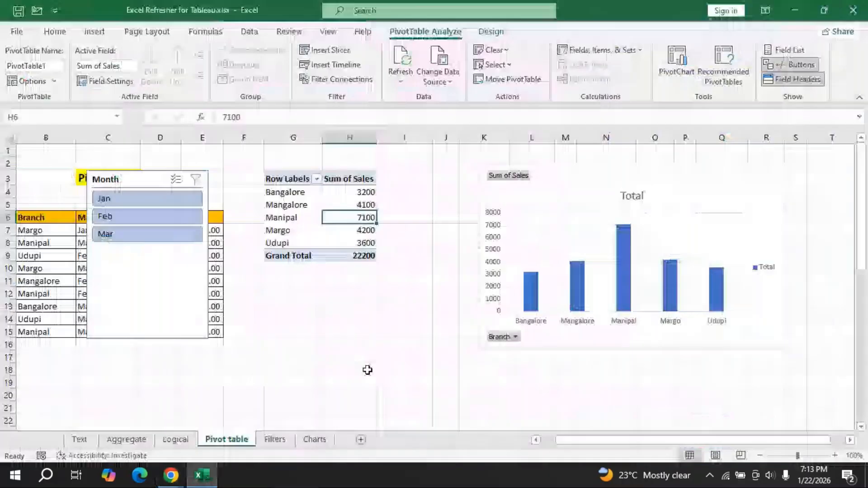
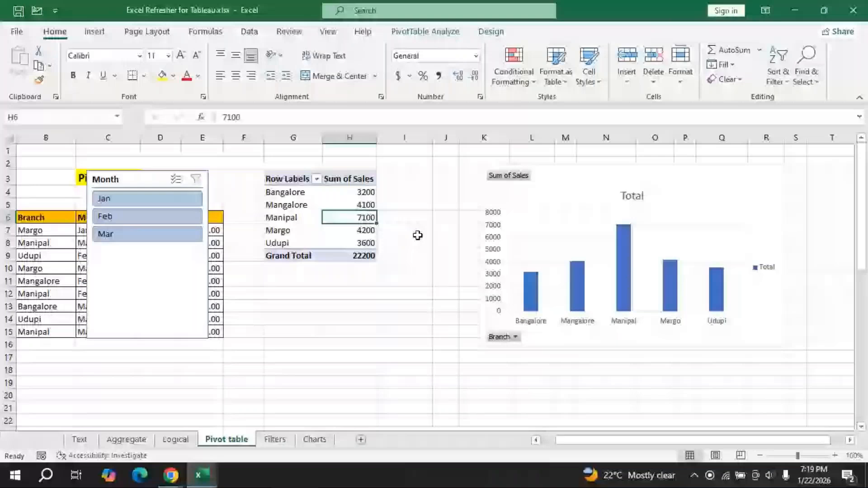
click(244, 415)
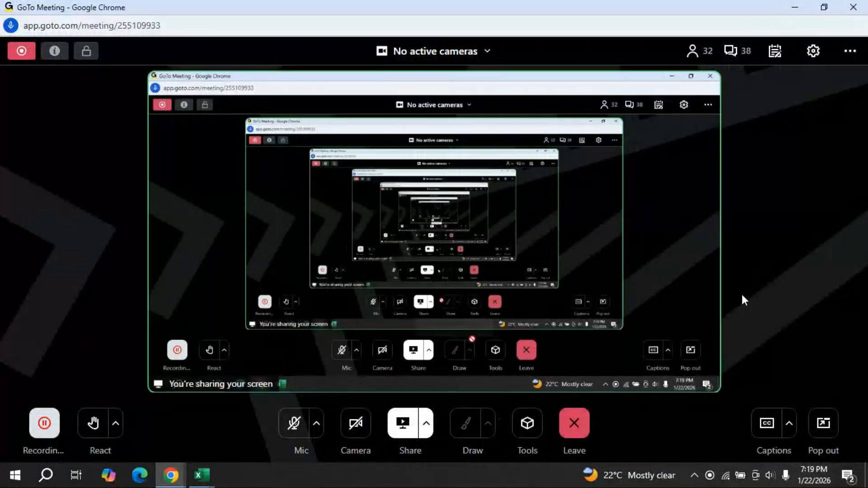
click(793, 9)
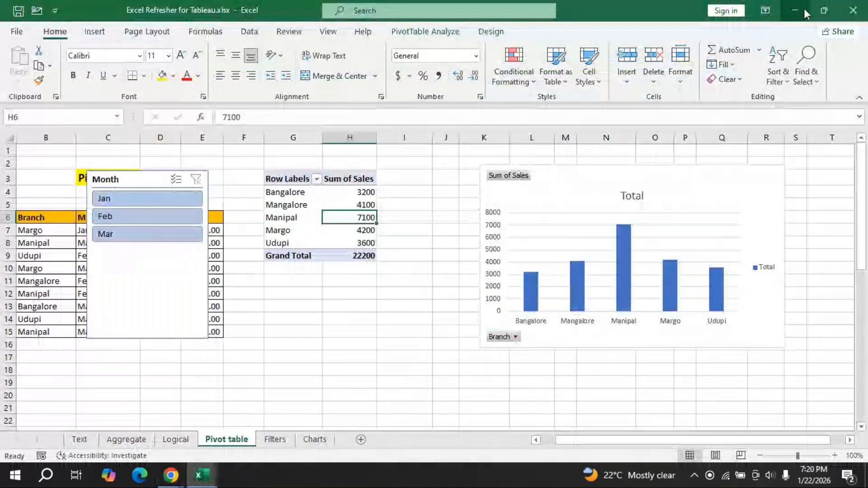
Minimize the current workbook, switch to Pivot Assg - stu.xlsx and look over its order data down to the last row.
click(802, 9)
mouse_move(202, 475)
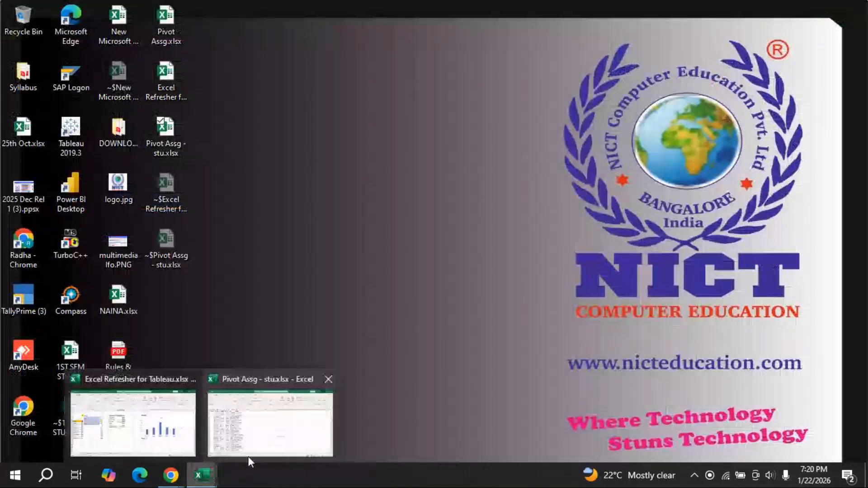
click(271, 432)
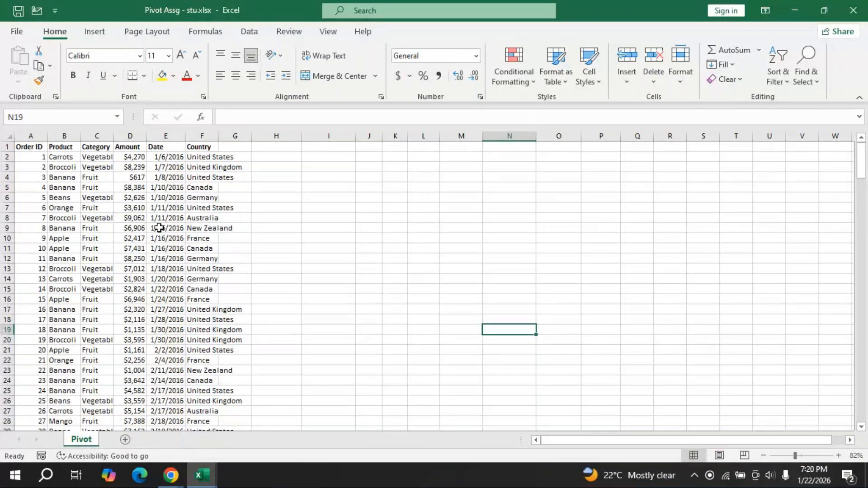
drag(860, 164, 866, 388)
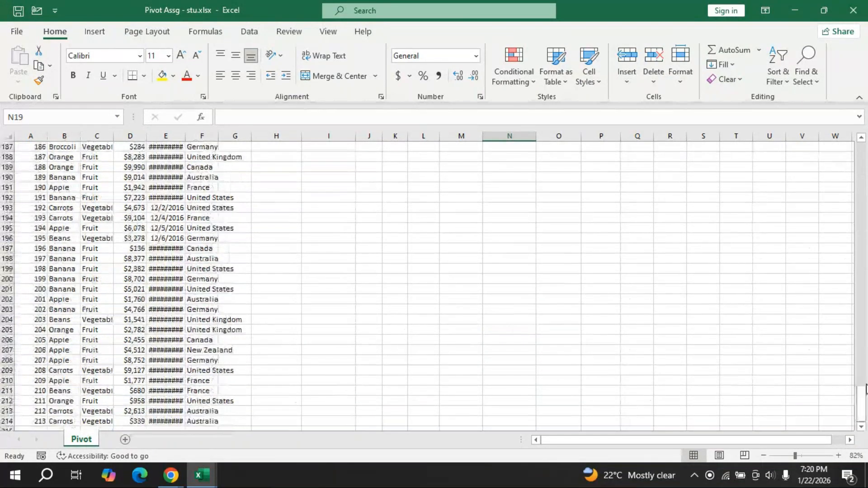
scroll(812, 216, down, 1)
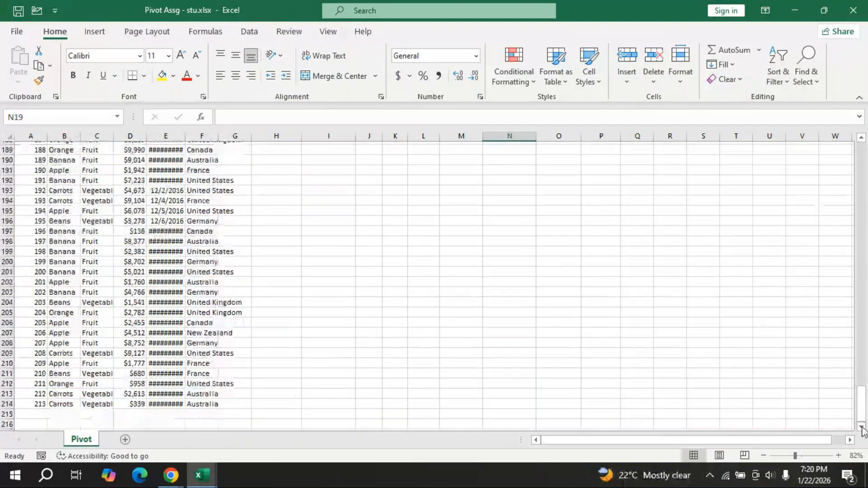
drag(861, 398, 838, 138)
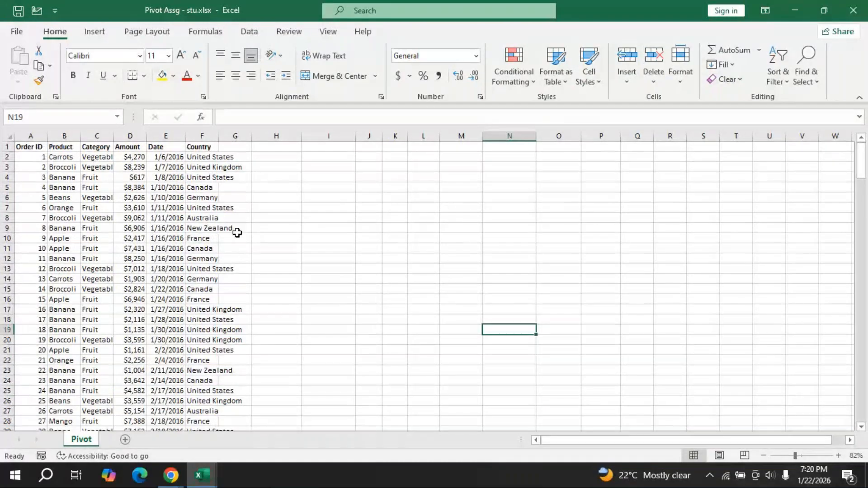
Select the whole order table and create a pivot table from it on the existing worksheet at cell I1.
click(88, 238)
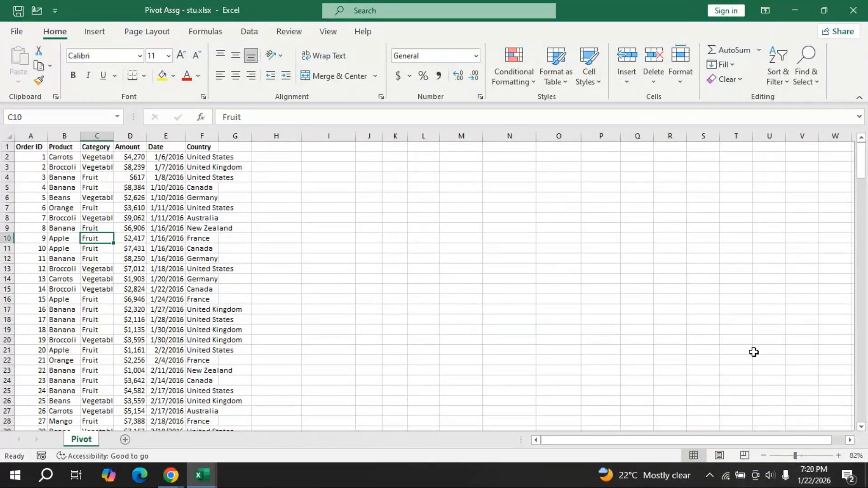
key(ctrl+a)
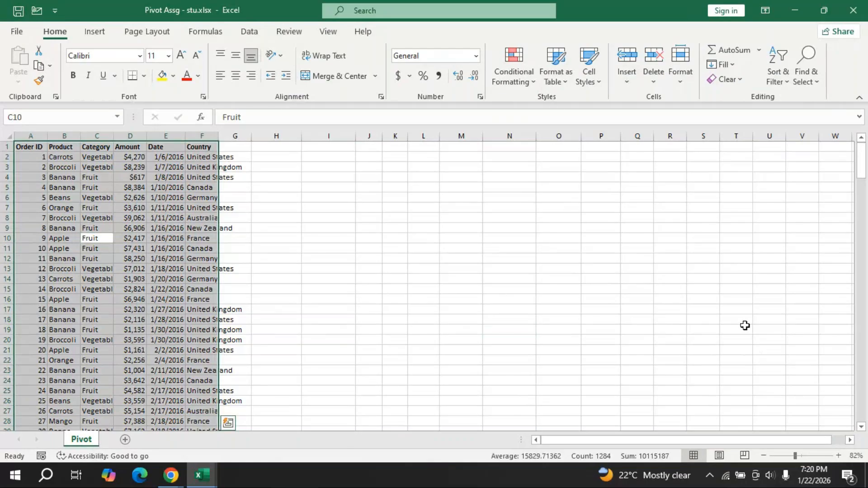
click(94, 31)
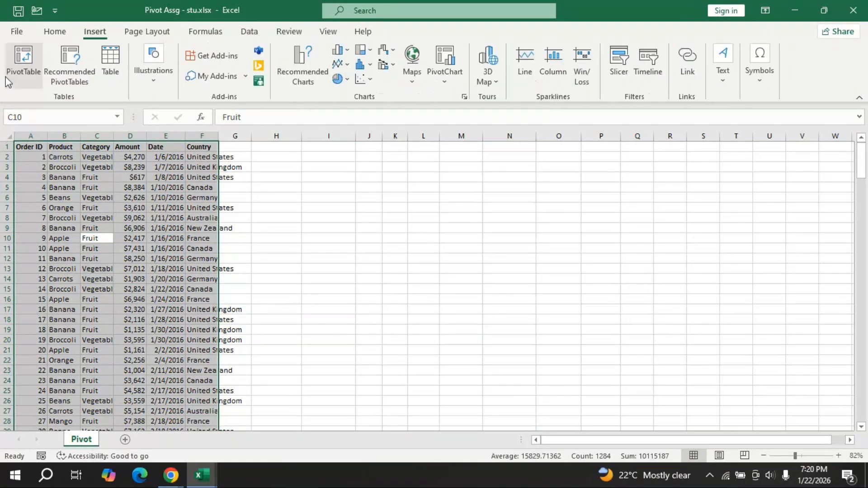
click(21, 68)
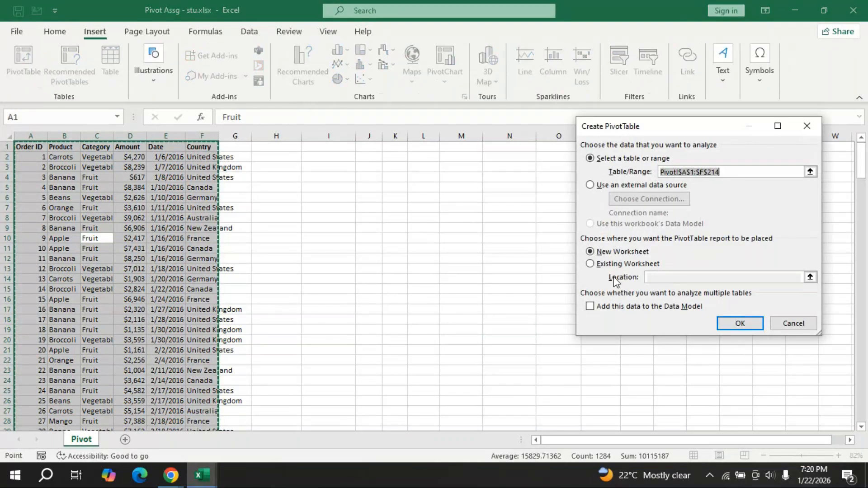
click(592, 266)
click(688, 276)
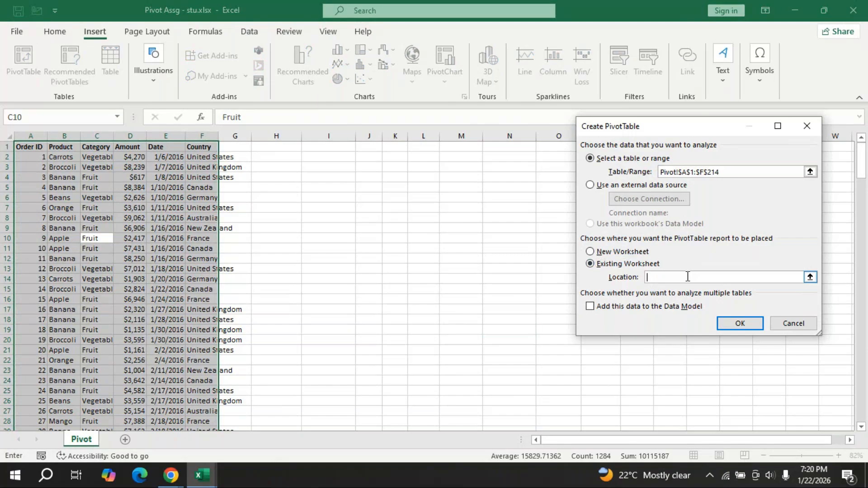
click(319, 150)
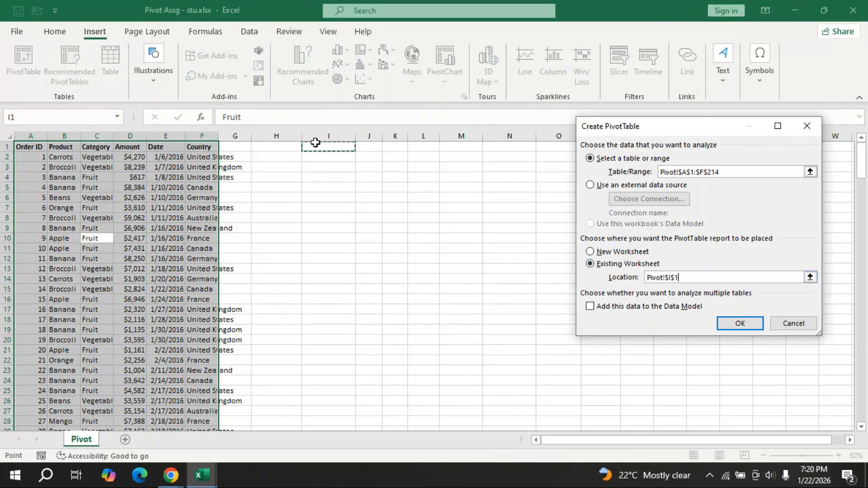
click(734, 335)
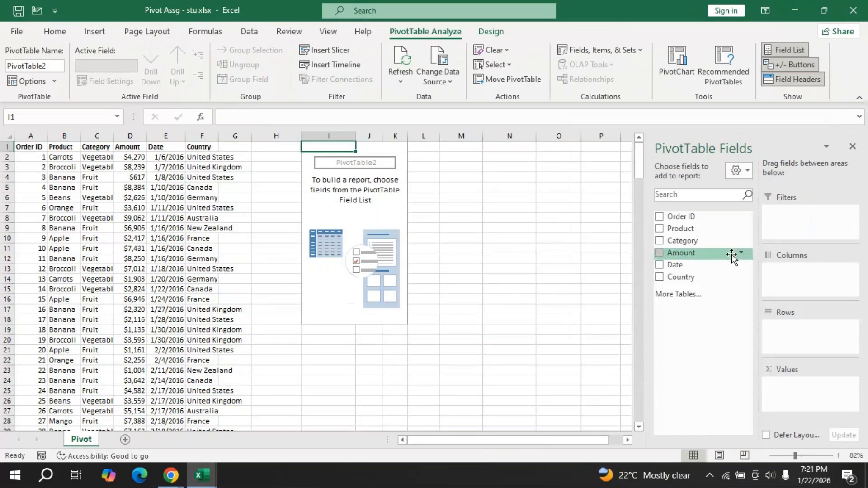
Build the pivot table with Country as rows, Amount as summed values and Category as the report filter.
drag(709, 284, 803, 322)
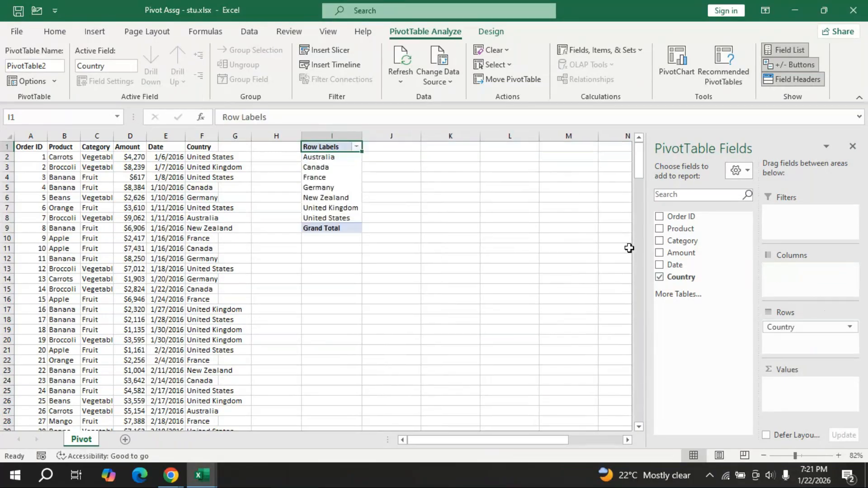
click(693, 254)
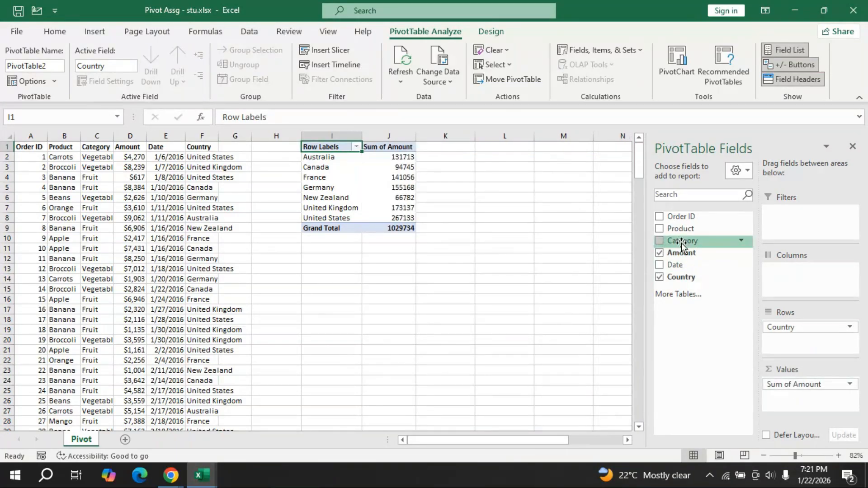
drag(682, 243, 834, 226)
Filter the pivot table's Category to Fruit and switch the filter to Vegetables.
click(410, 147)
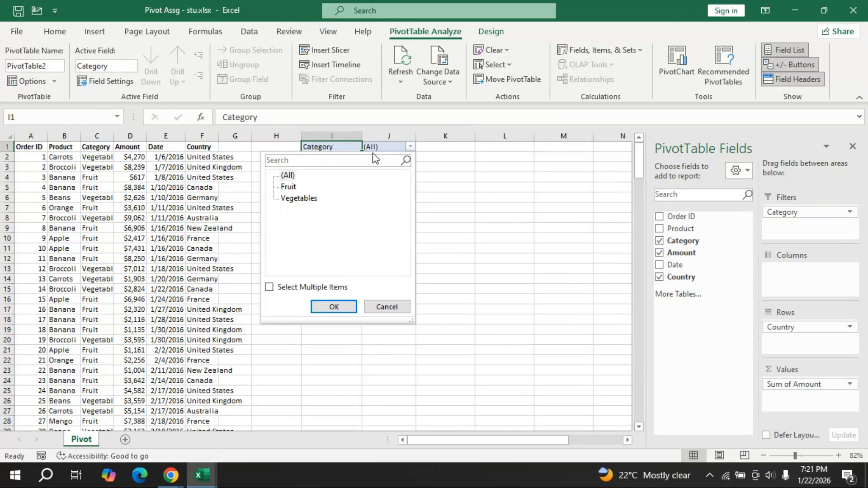
click(290, 192)
click(326, 308)
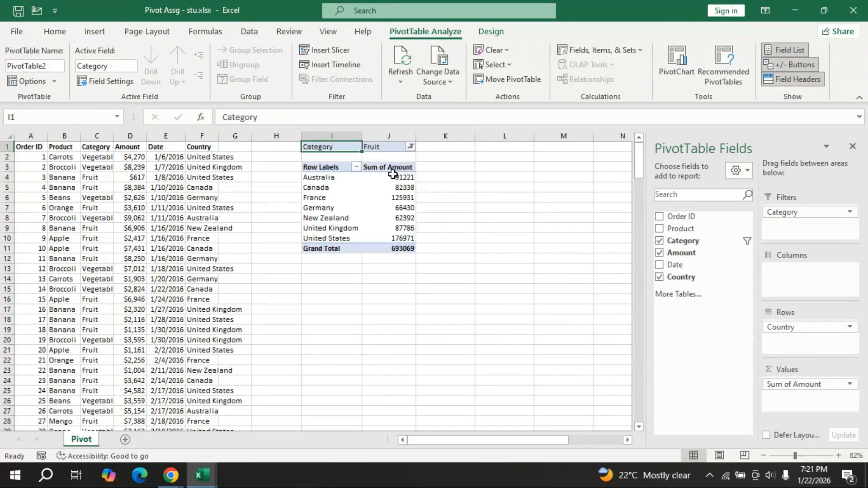
click(410, 147)
click(297, 198)
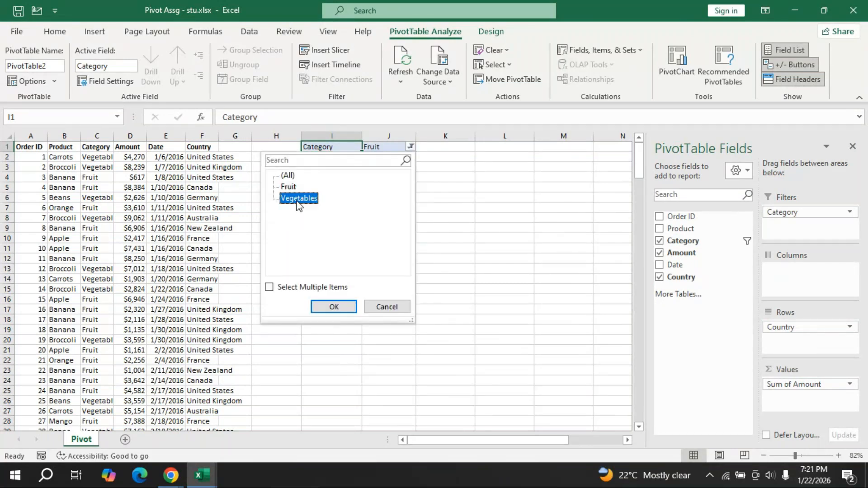
click(332, 307)
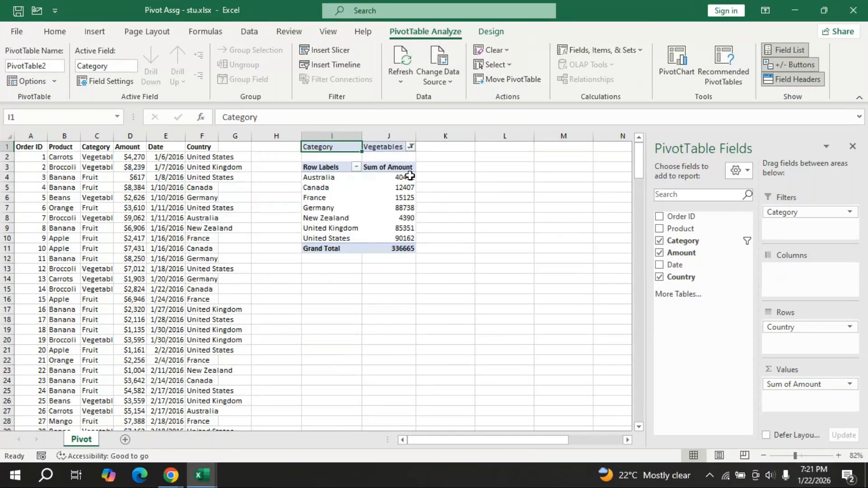
Rearrange the pivot table with Country as the report filter and Product as rows, removing Category.
drag(798, 336, 788, 216)
click(659, 240)
drag(680, 229, 795, 329)
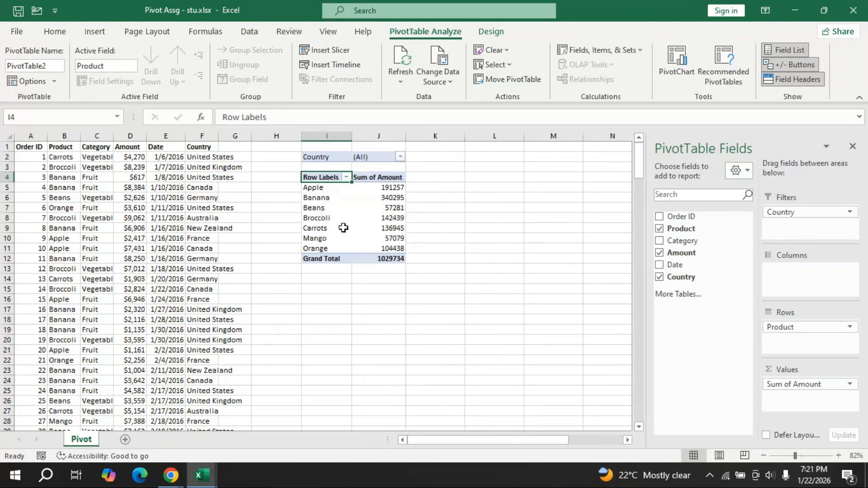
Filter the pivot table's Country to Australia and switch the filter to Germany.
click(400, 156)
click(286, 197)
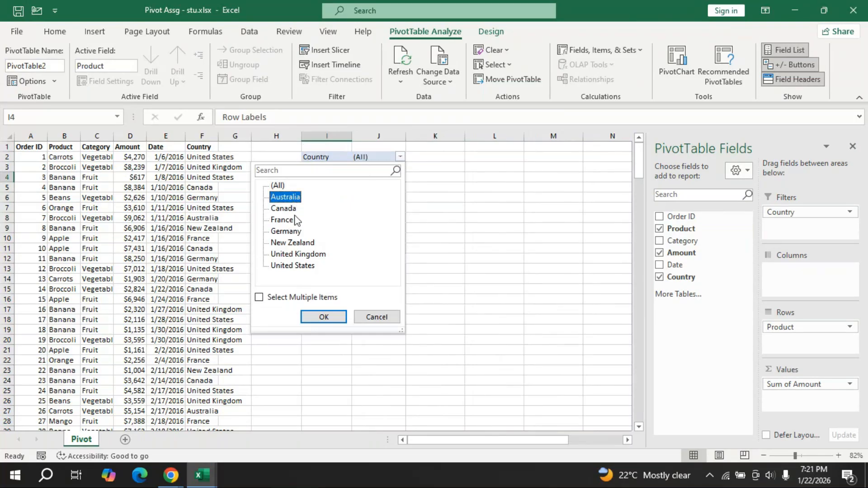
click(318, 323)
click(400, 157)
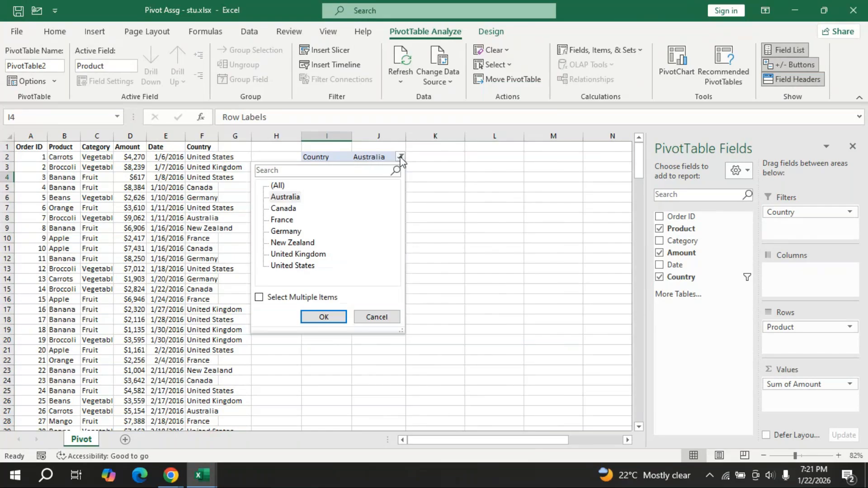
click(291, 232)
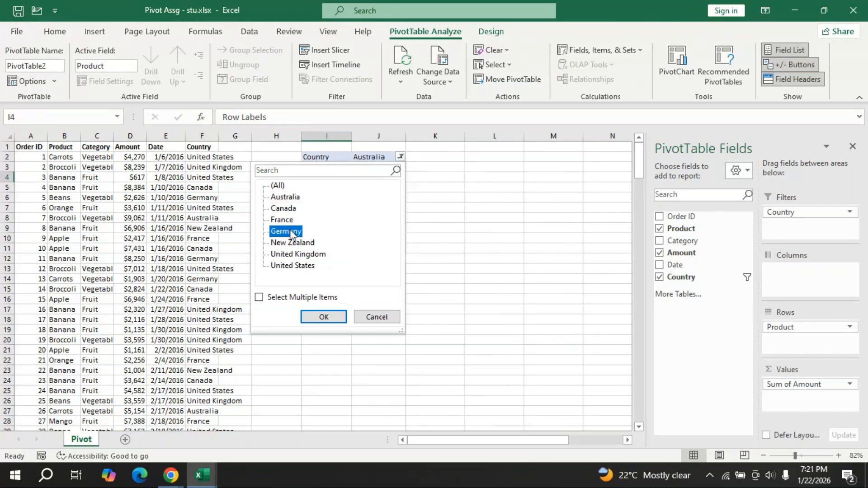
key(Return)
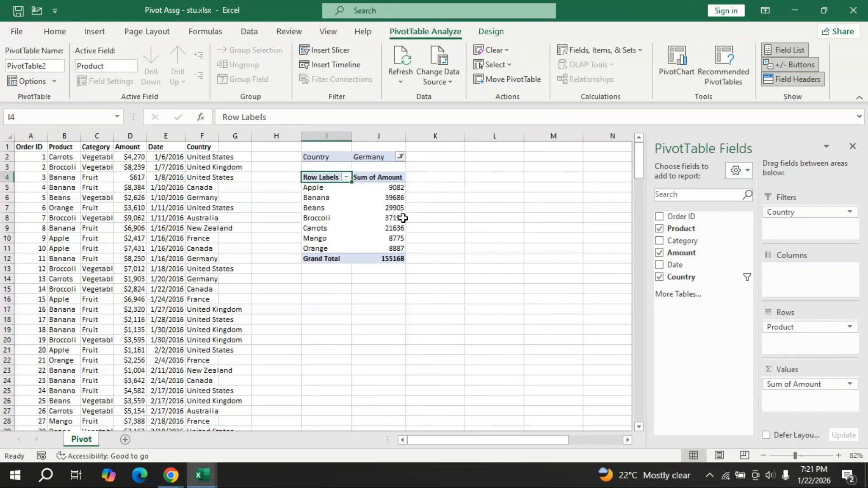
click(814, 390)
click(807, 375)
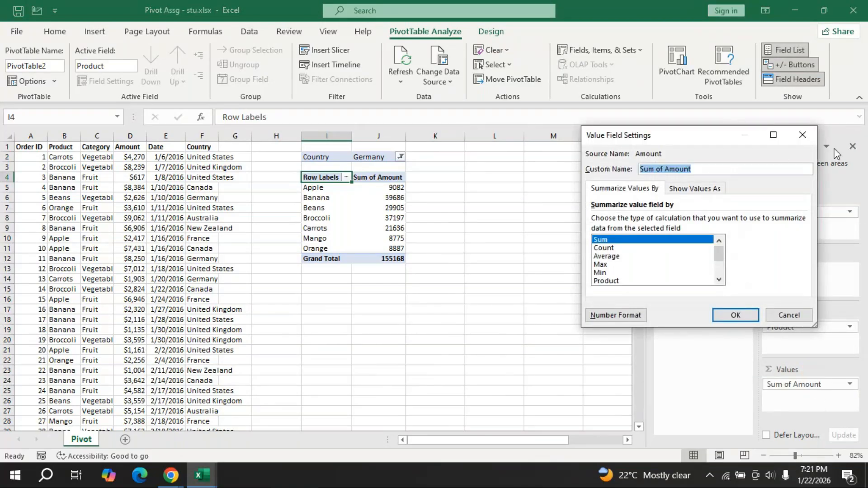
click(806, 140)
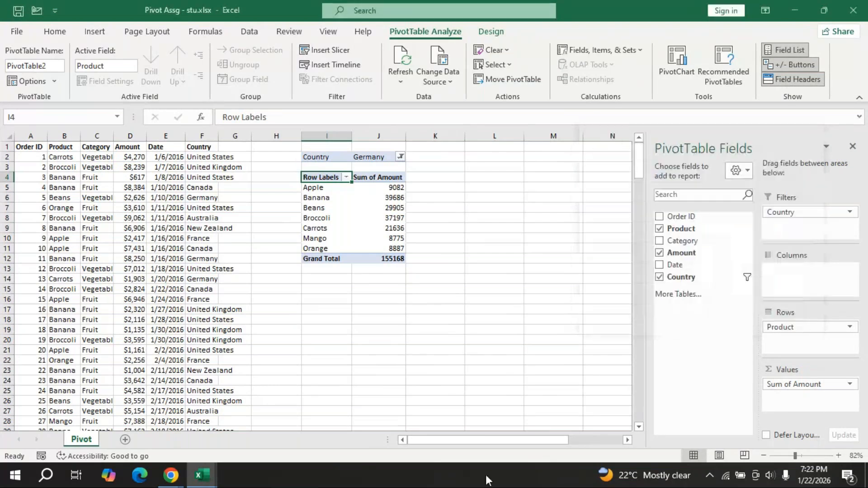
Close the PivotTable field list beside the product pivot table.
click(626, 440)
click(626, 440)
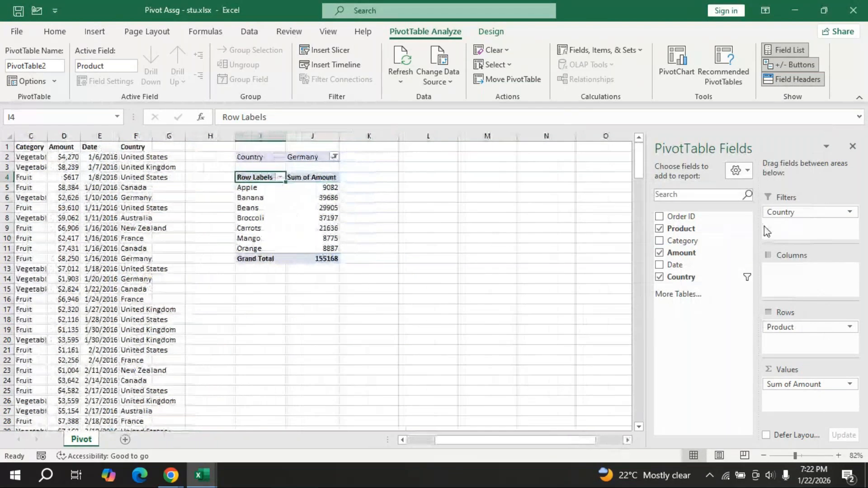
click(852, 146)
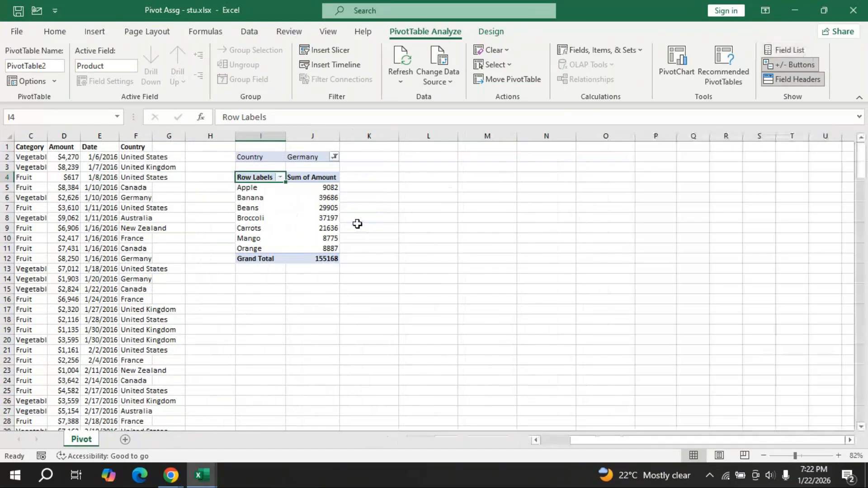
Insert a clustered column PivotChart from the product pivot table and place it beside the table.
click(679, 76)
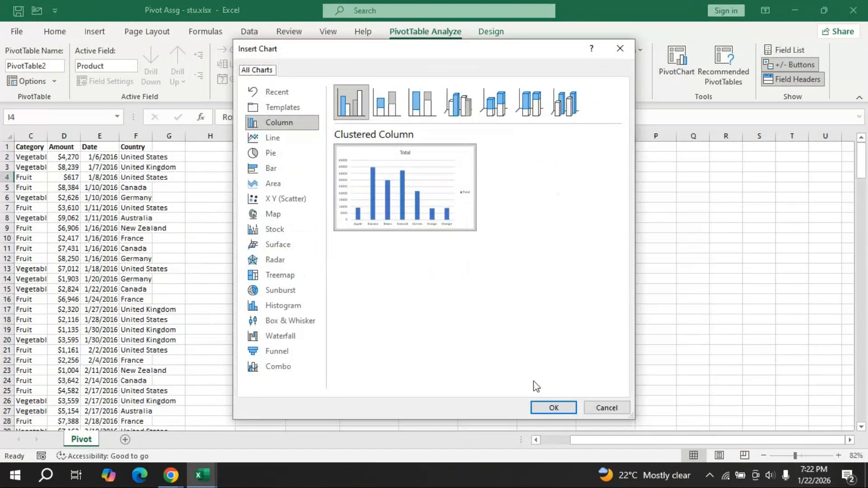
click(551, 405)
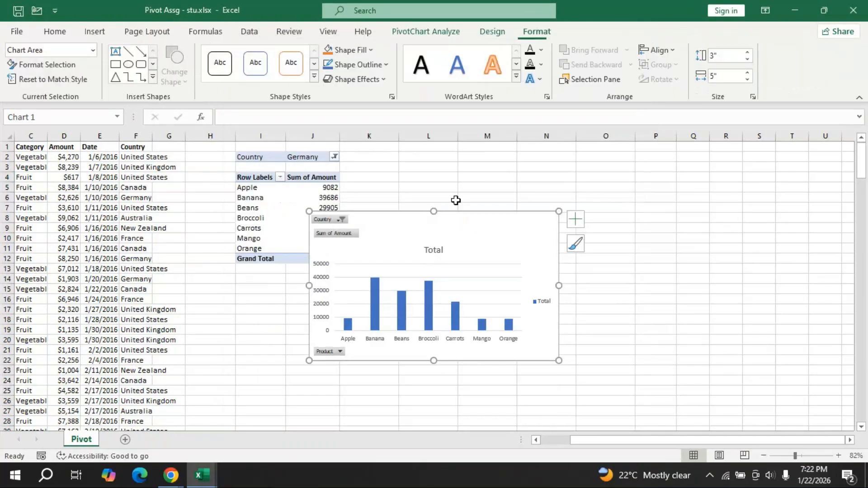
drag(460, 232, 601, 180)
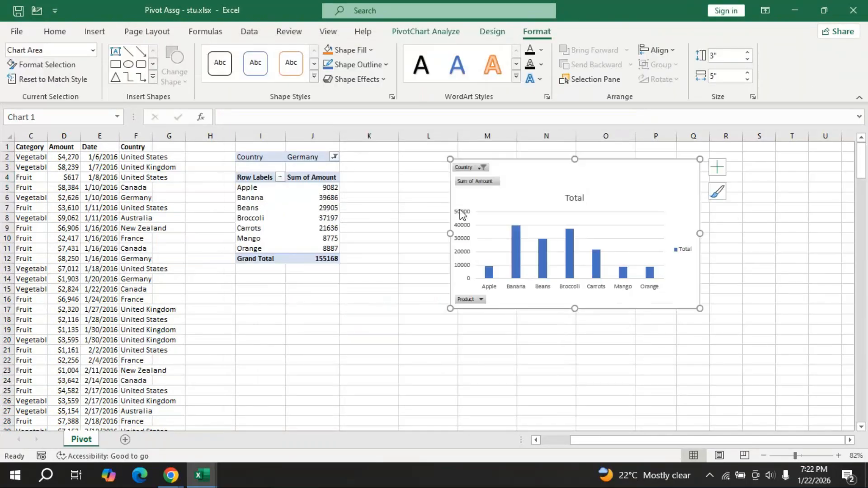
Set the pivot table's Country filter to (All).
click(334, 157)
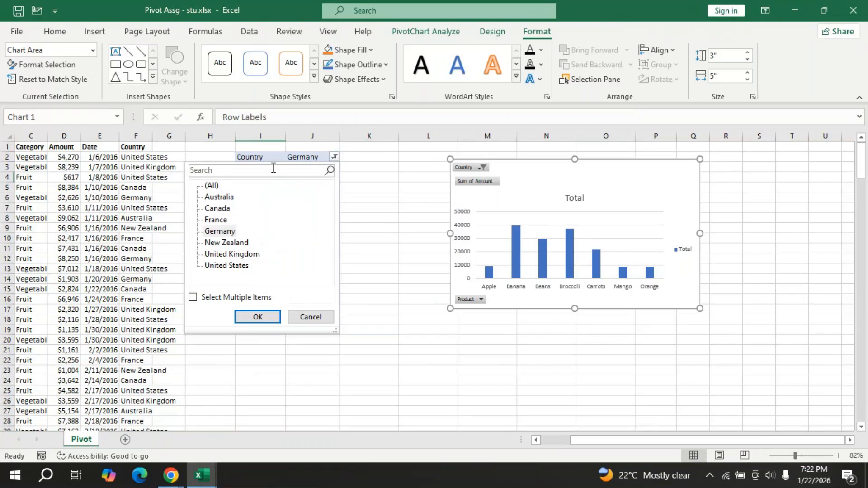
click(214, 186)
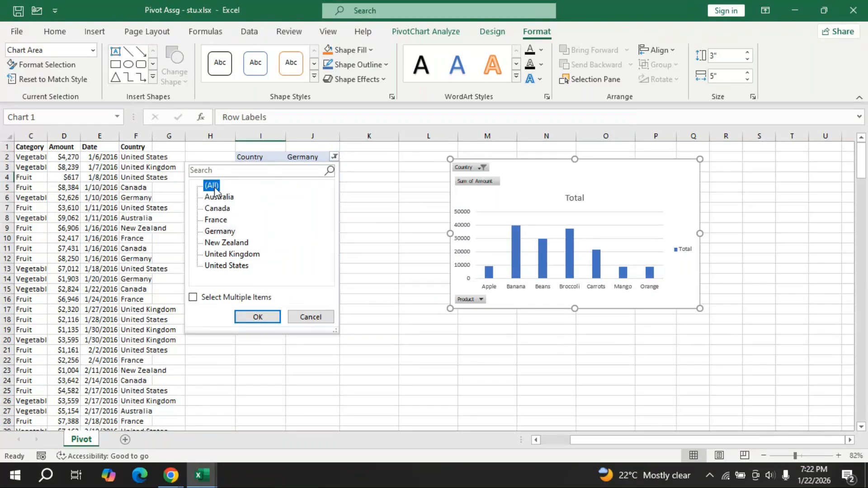
click(258, 317)
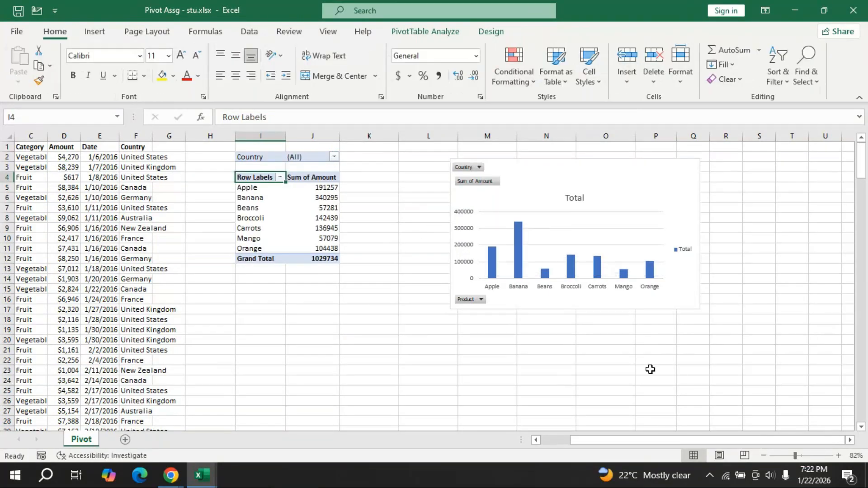
Insert a Category slicer for the pivot table and move it over the source data.
drag(651, 439, 622, 438)
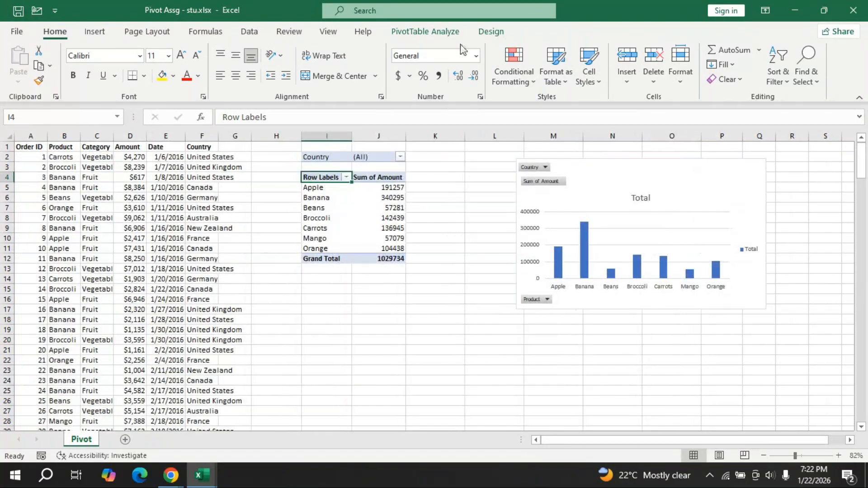
click(424, 31)
click(326, 50)
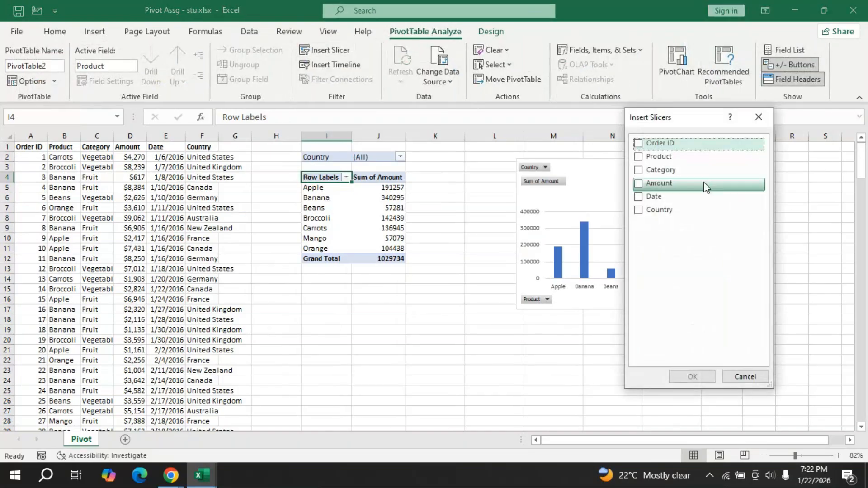
click(686, 170)
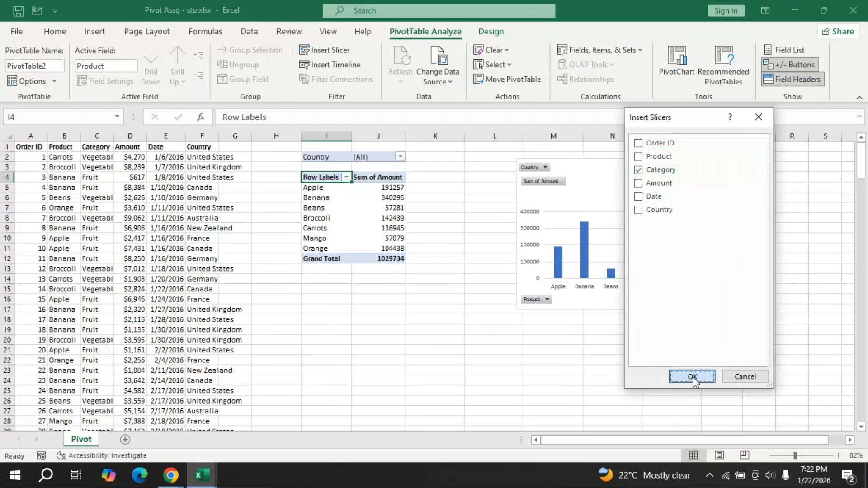
click(691, 376)
drag(429, 231, 206, 240)
Filter by Fruit and by Vegetables with the Category slicer, clear the filter, and place the slicer below the pivot table.
click(202, 261)
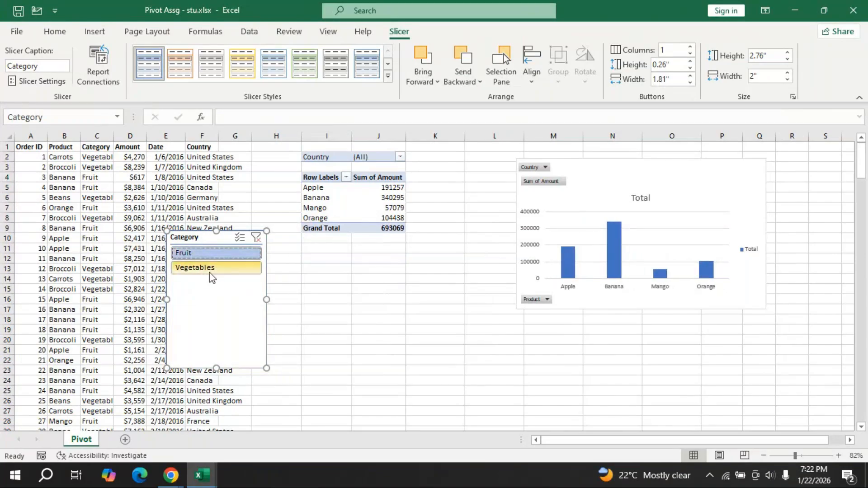
click(209, 269)
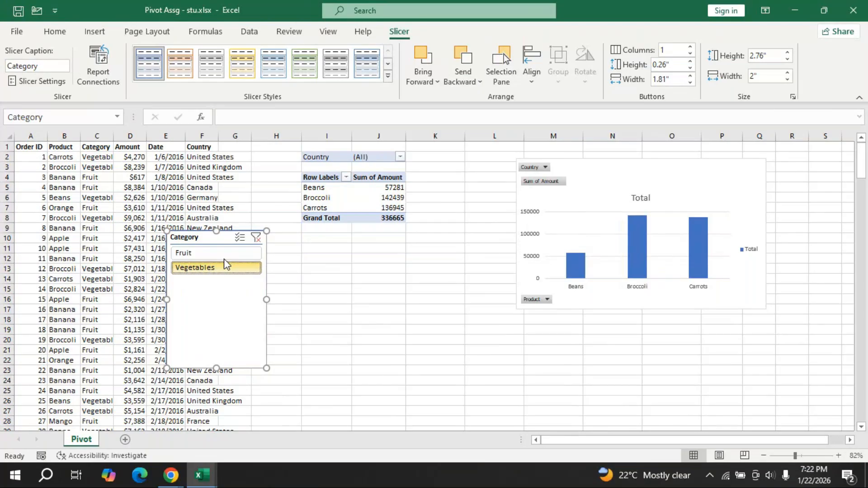
click(256, 237)
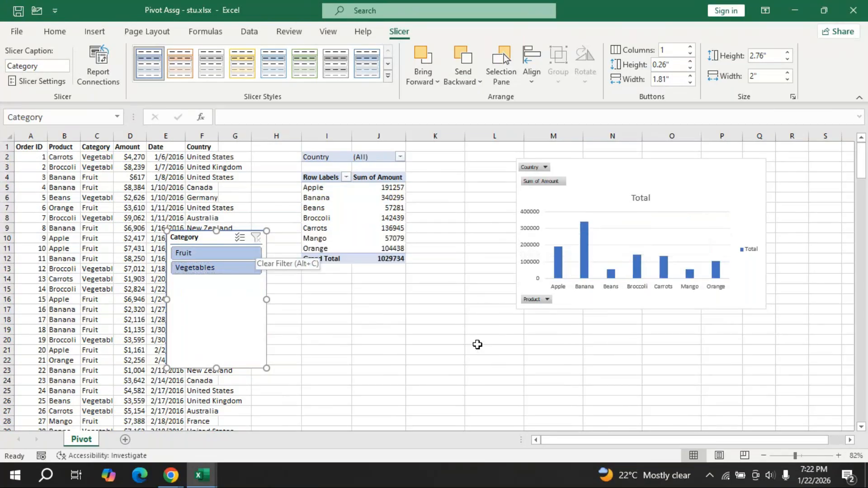
drag(191, 239, 338, 300)
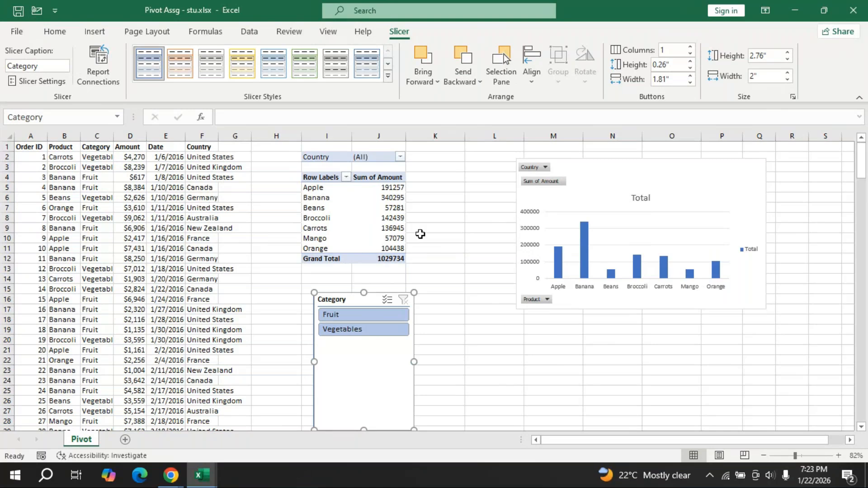
Insert a Date timeline for the pivot table and place it below the PivotChart.
click(387, 208)
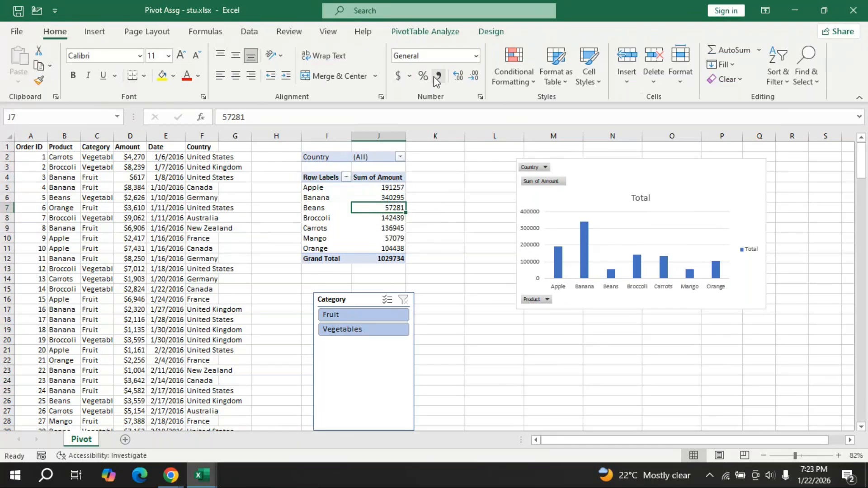
click(427, 31)
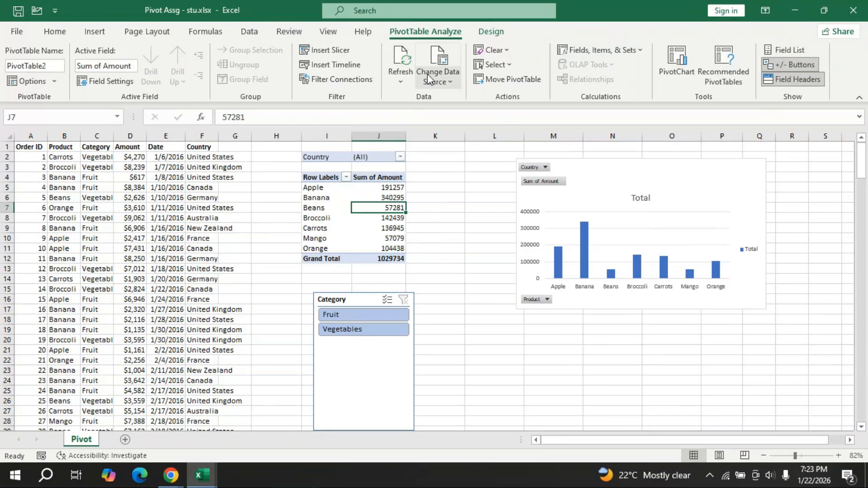
click(351, 64)
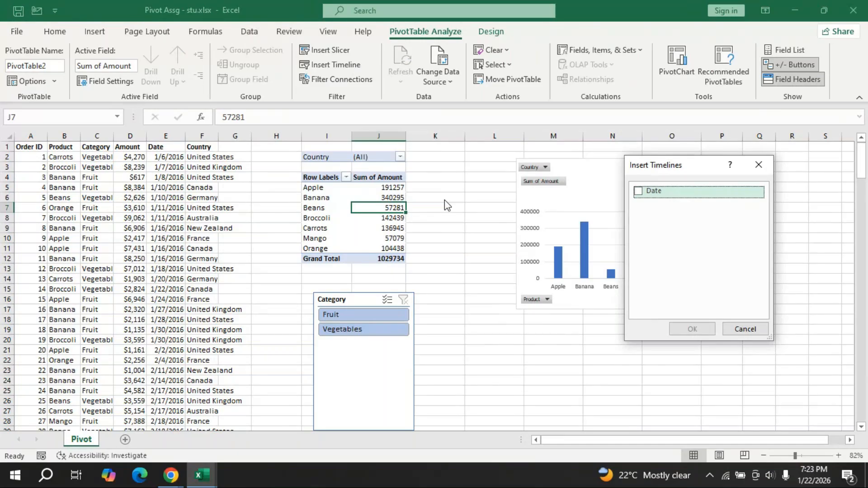
click(637, 193)
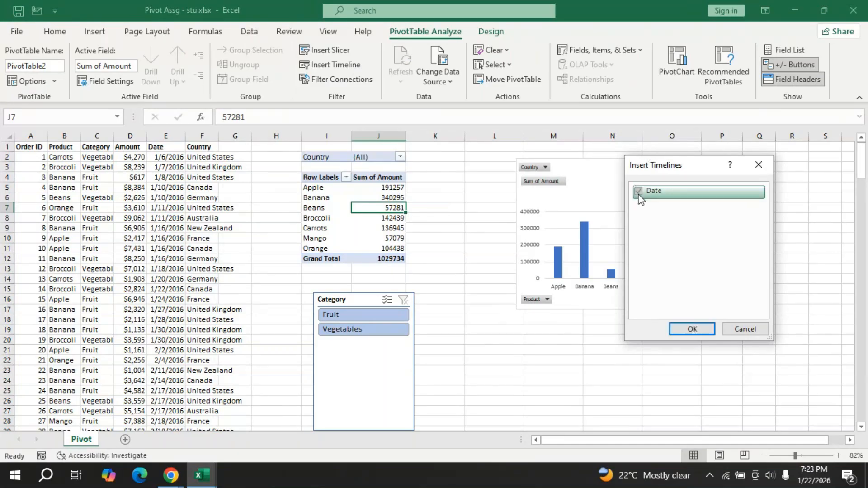
click(692, 328)
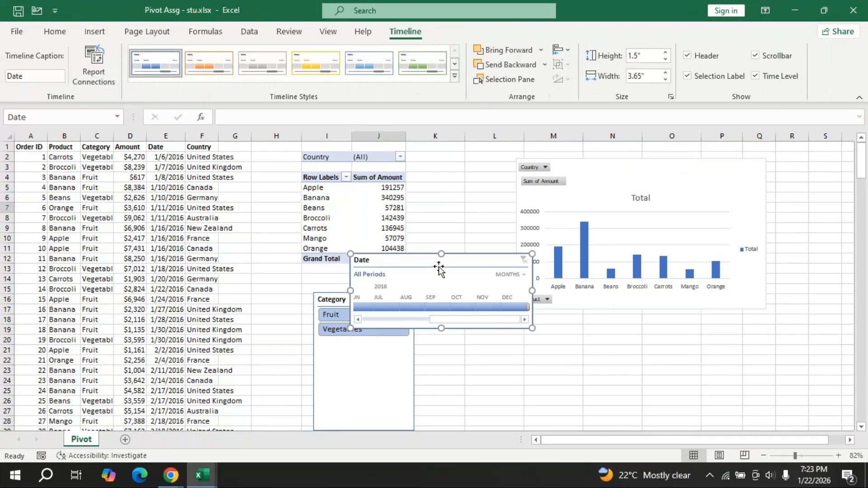
drag(439, 266, 646, 334)
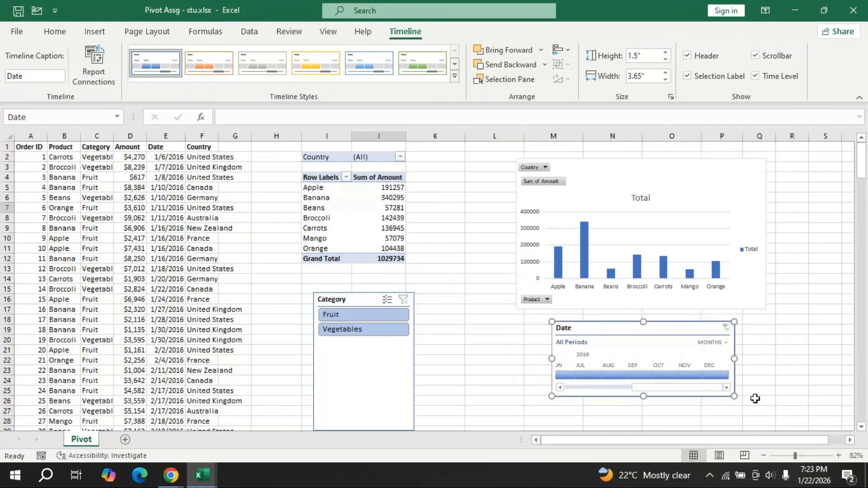
Set the Date timeline's time level to Years and switch it to Quarters.
click(726, 342)
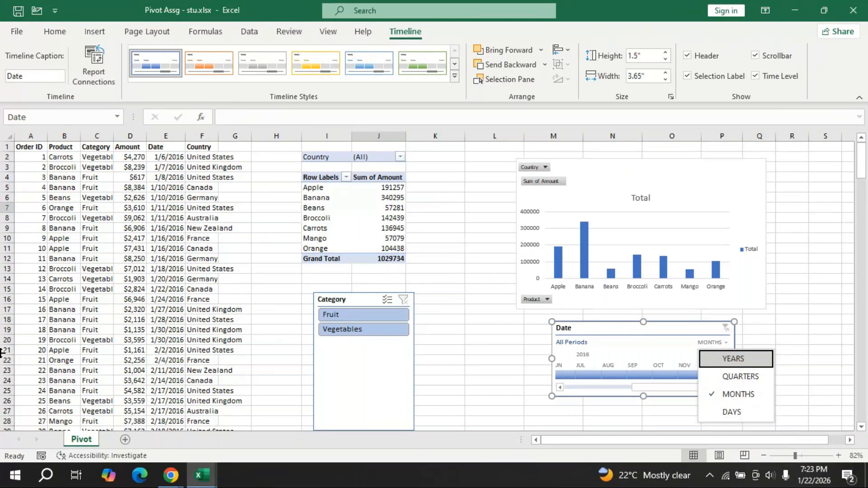
click(728, 358)
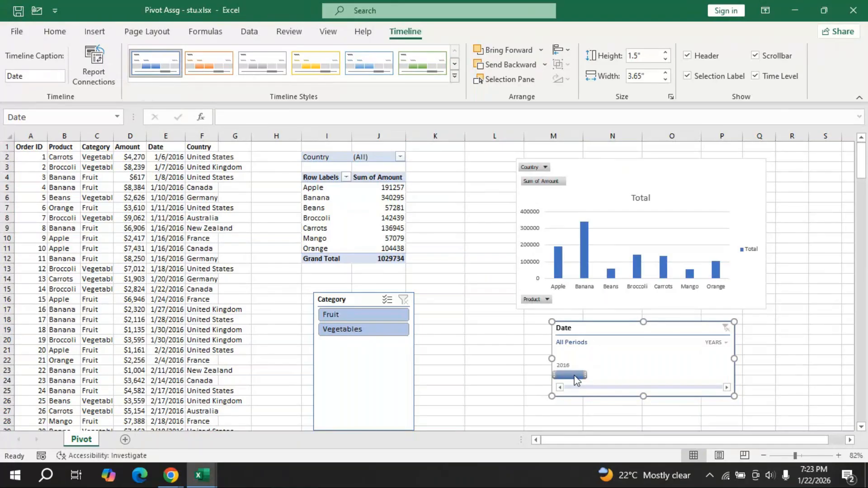
click(724, 345)
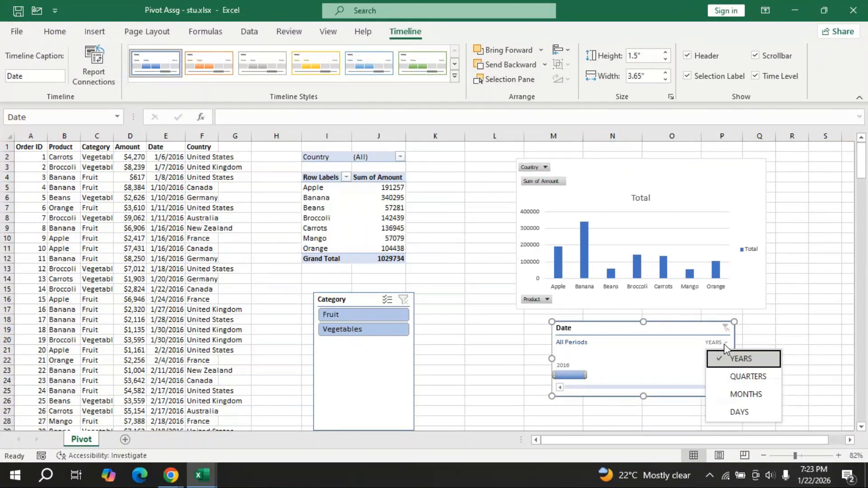
click(745, 377)
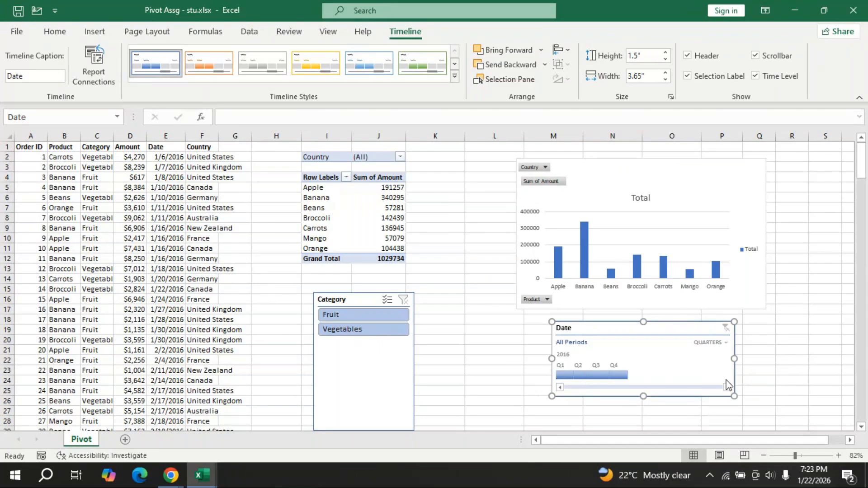
Filter the pivot table and chart through each 2016 quarter from Q1 to Q4 with the Date timeline.
click(567, 375)
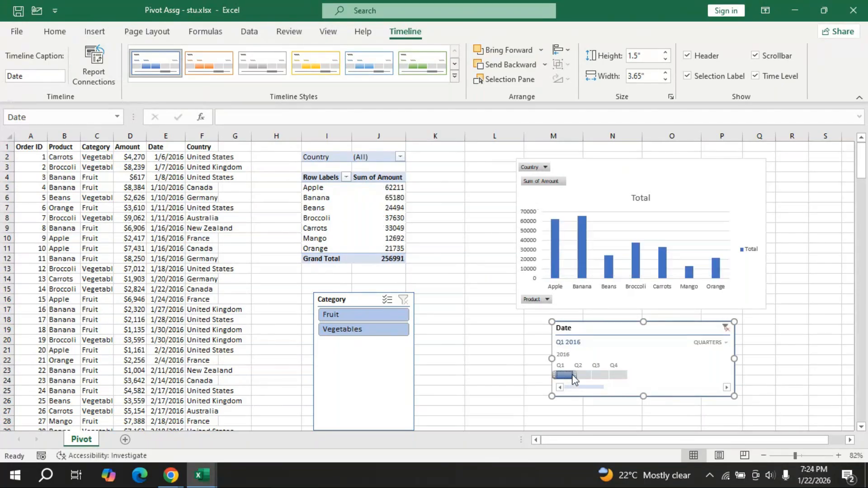
click(581, 375)
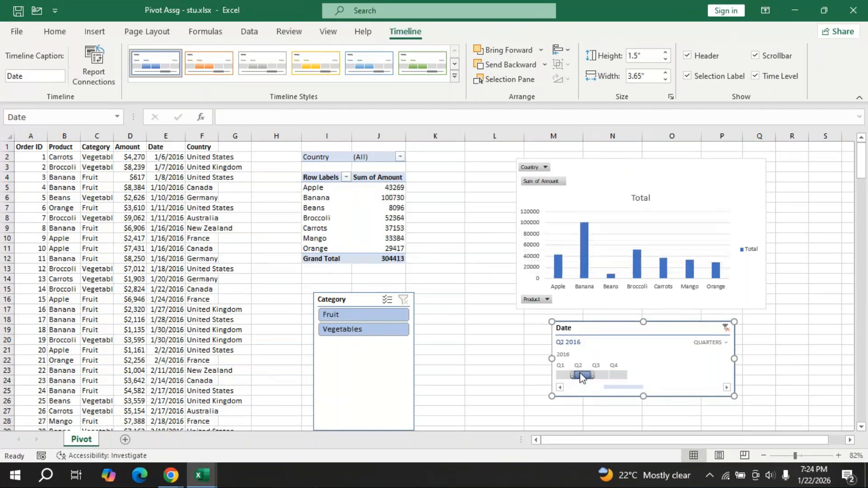
click(606, 375)
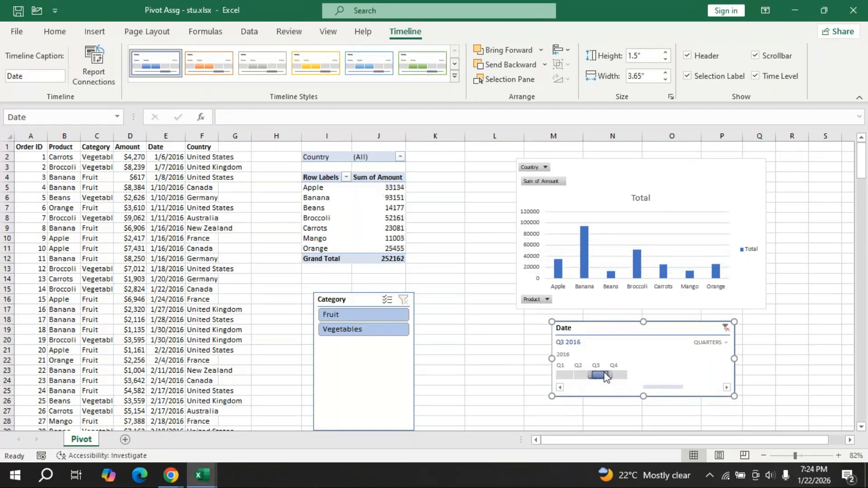
click(617, 377)
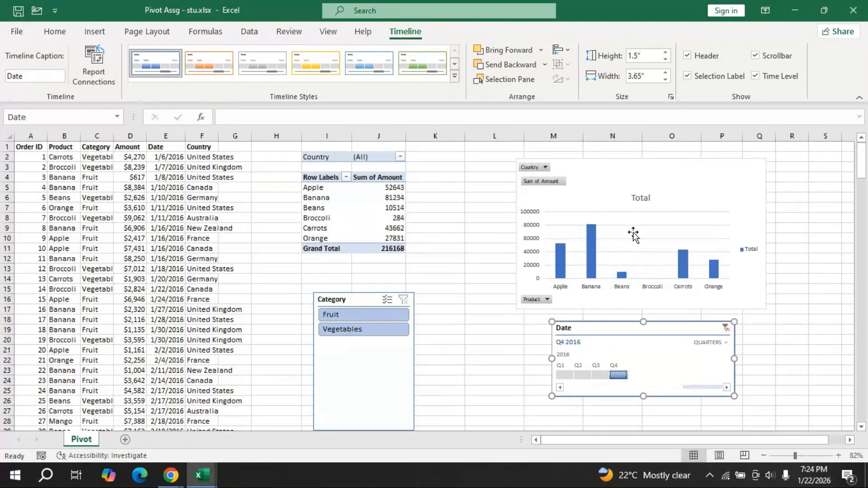
Switch the Date timeline to Months, select July 2016, and extend the selected period past July.
click(728, 343)
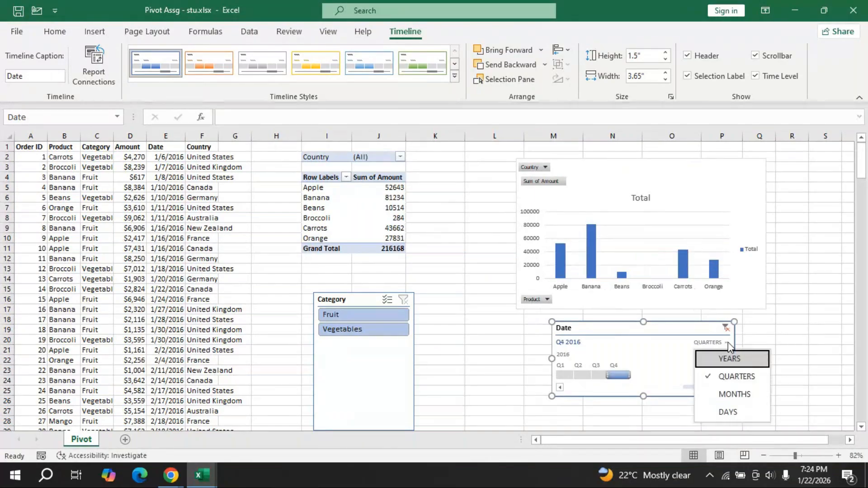
click(729, 392)
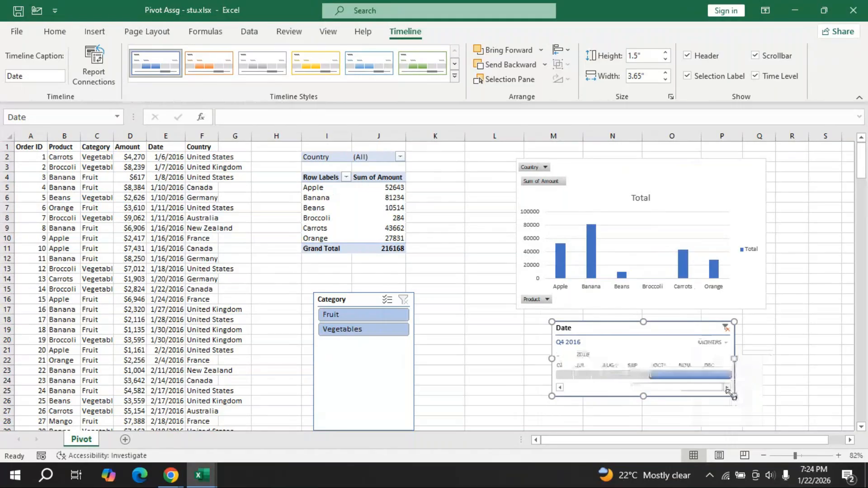
click(582, 374)
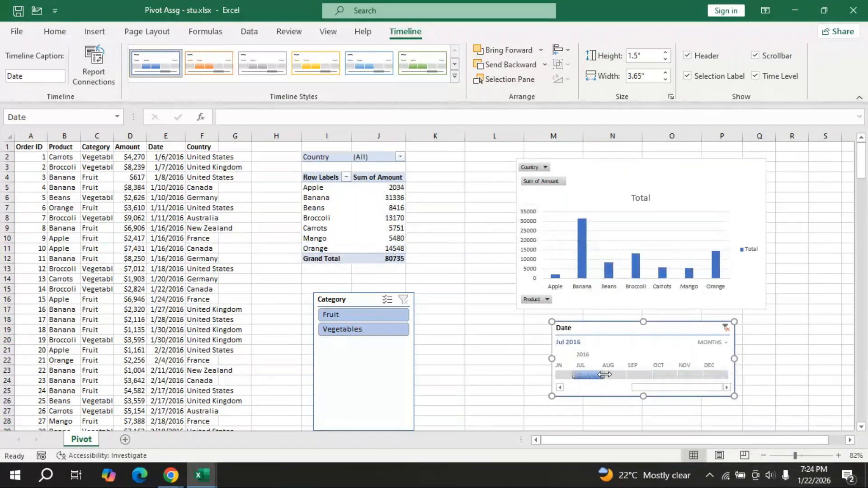
drag(605, 374, 644, 373)
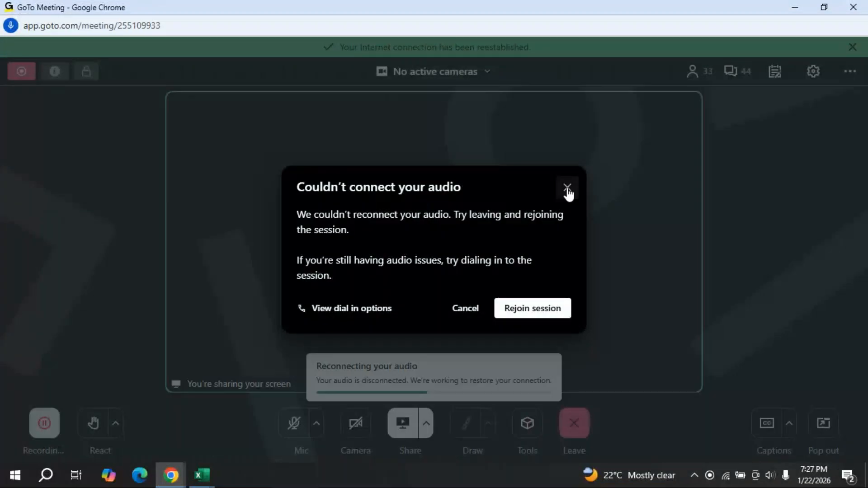
Dismiss the audio error in GoTo Meeting, minimise the meeting window and switch to the Pivot Assg - stu workbook.
click(567, 190)
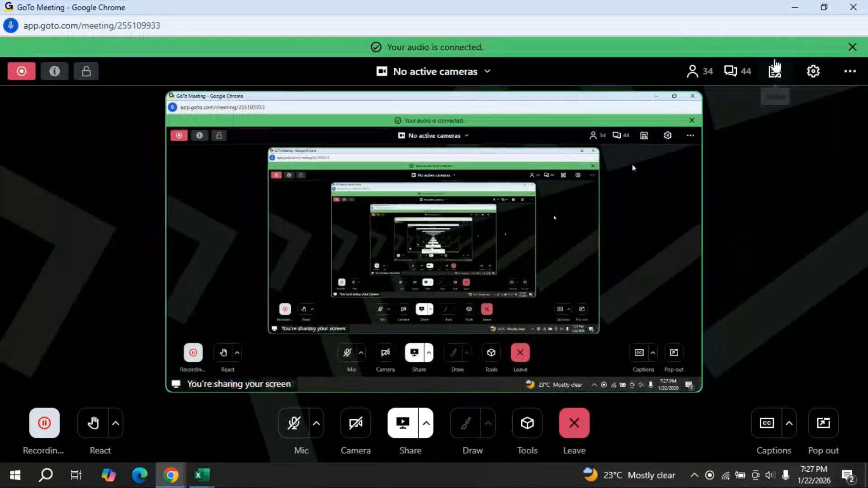
click(790, 11)
mouse_move(199, 473)
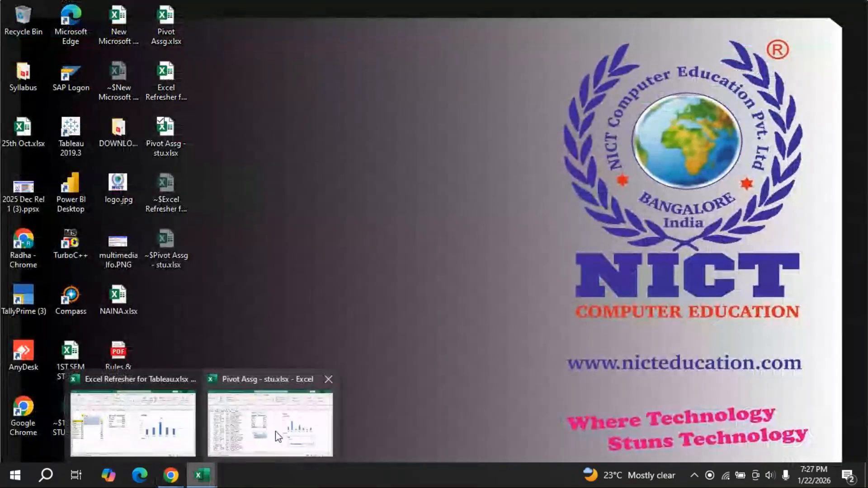
click(285, 380)
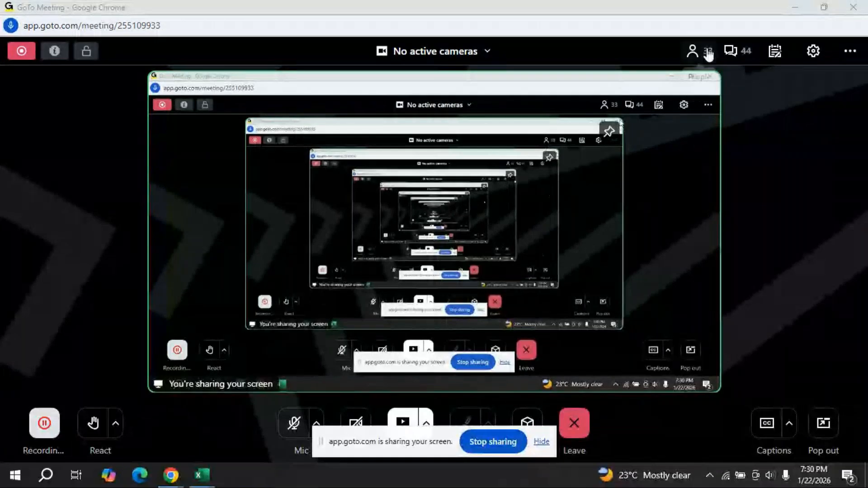
click(794, 7)
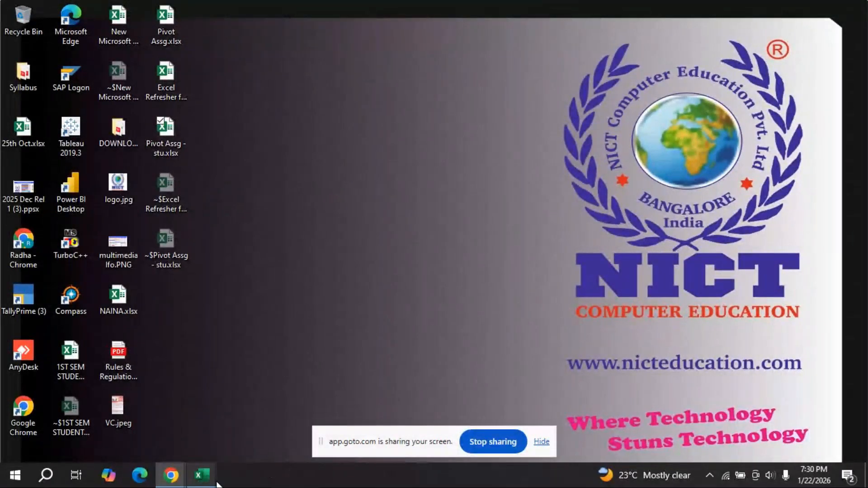
Switch to the Pivot Assg - stu workbook and delete the Date timeline below the PivotChart.
click(278, 381)
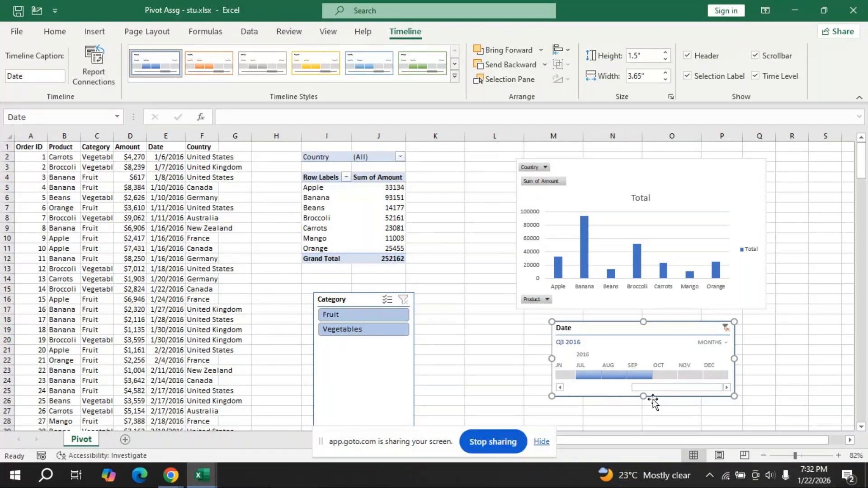
key(Delete)
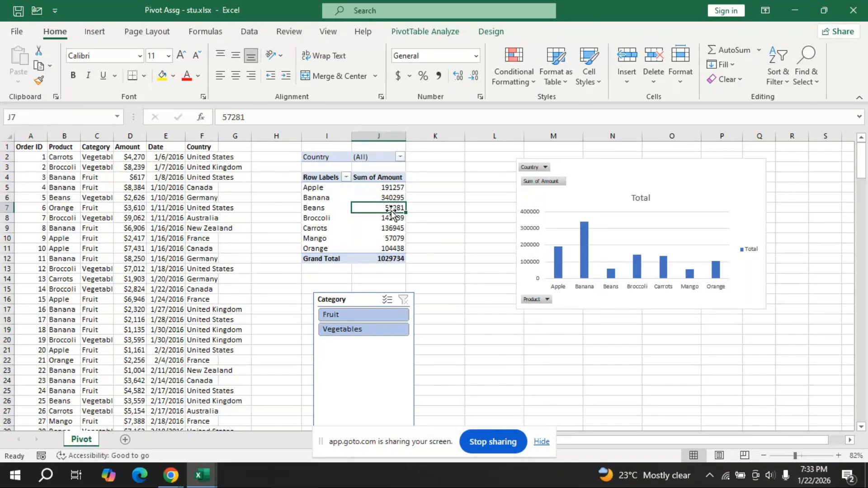
Insert a timeline for the Date field of the pivot table and place it directly below the PivotChart.
click(421, 33)
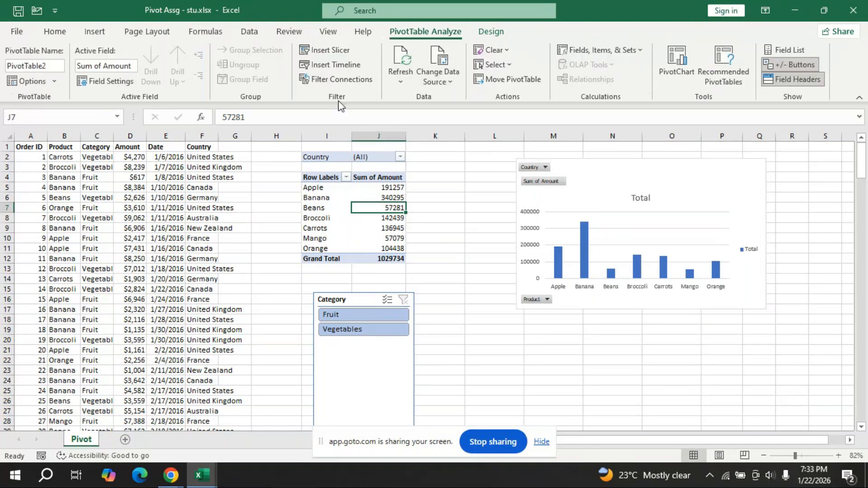
click(341, 68)
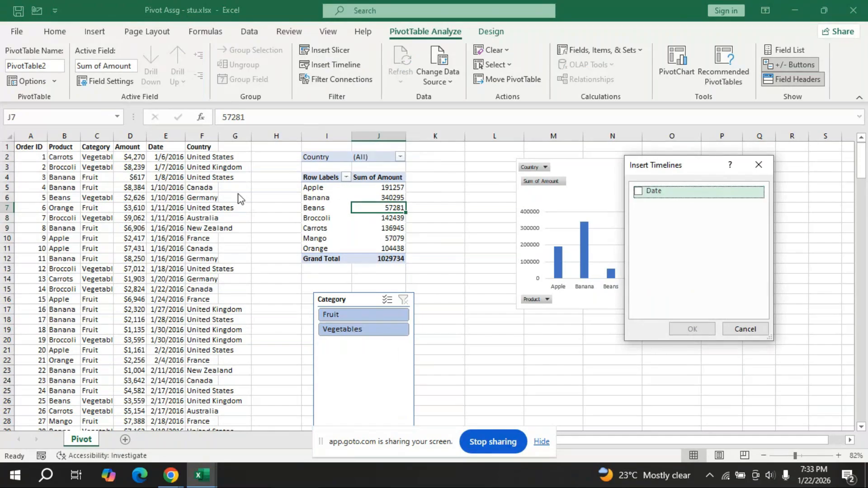
click(639, 193)
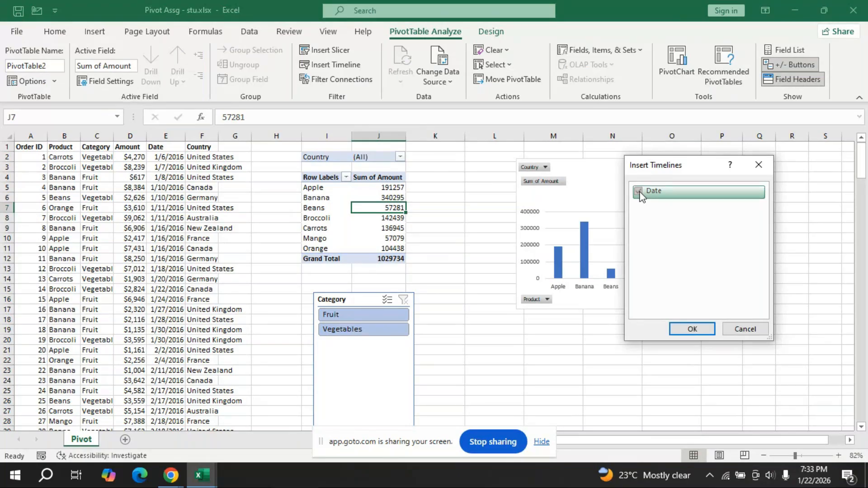
click(699, 328)
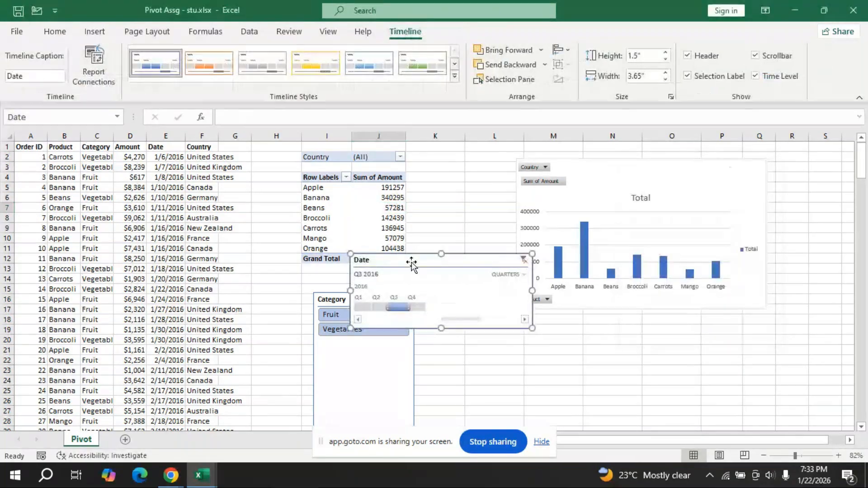
drag(411, 263, 608, 321)
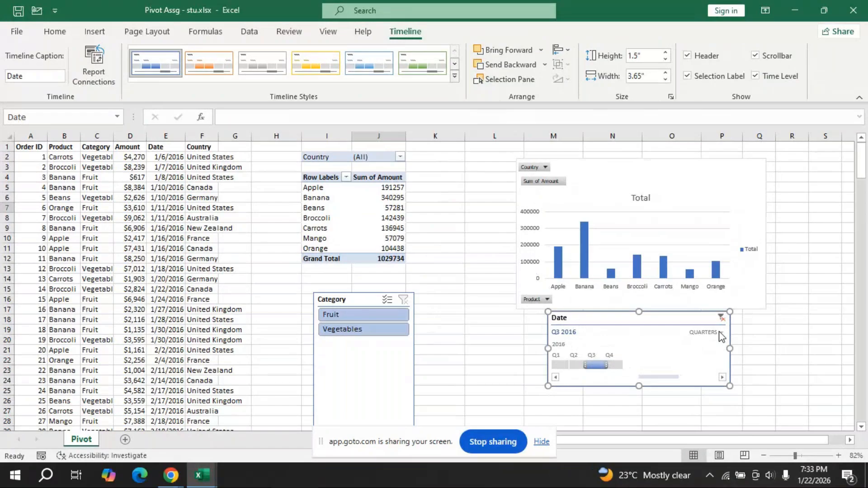
Change the Date timeline's time level from Quarters to Years and back to Quarters.
click(720, 334)
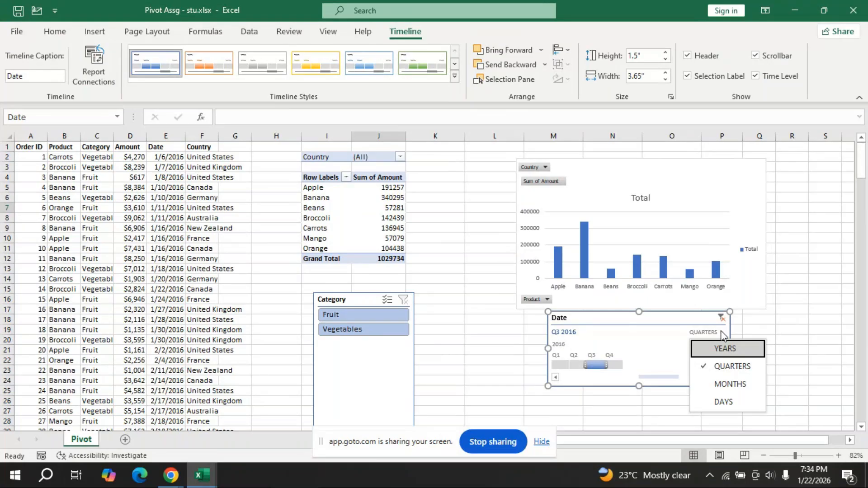
click(742, 347)
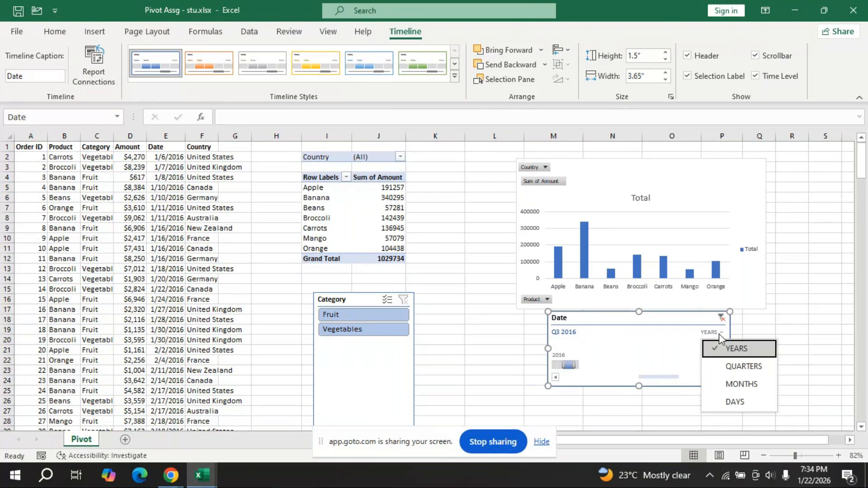
click(737, 365)
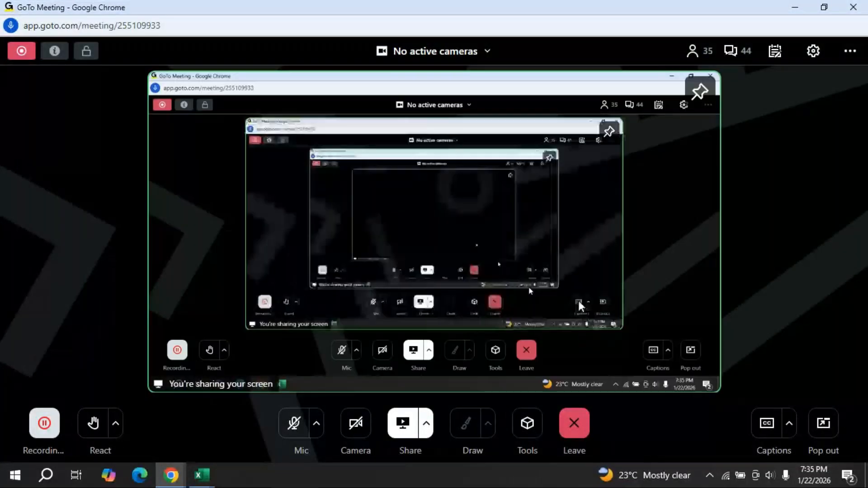
Minimise the GoTo Meeting window and bring up the Pivot Assg - stu workbook in Excel.
click(796, 9)
click(201, 475)
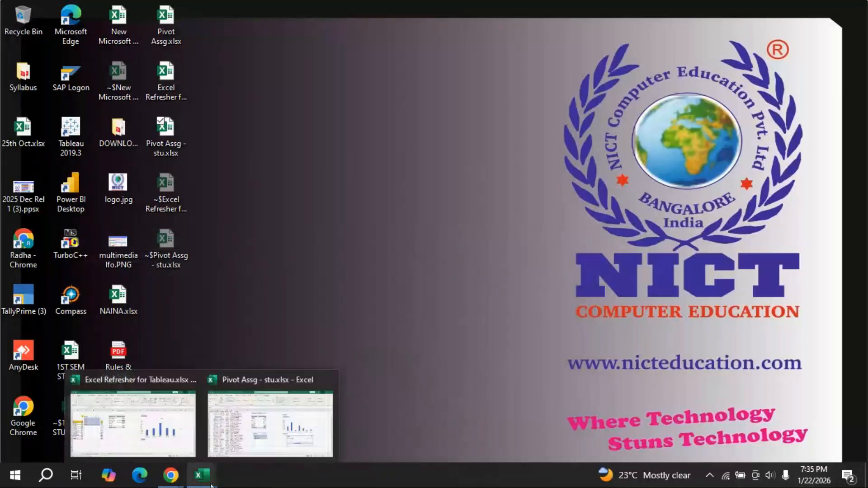
click(275, 385)
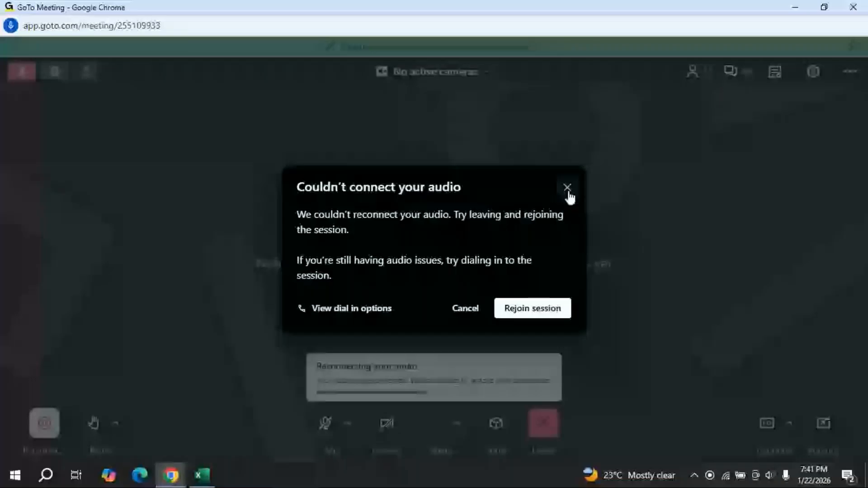
Dismiss the audio connection error in GoTo Meeting and minimise the meeting window.
click(566, 193)
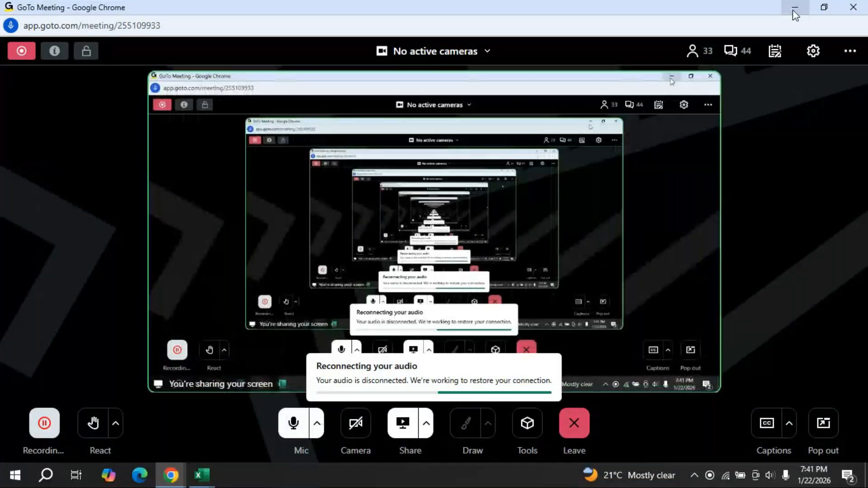
click(794, 10)
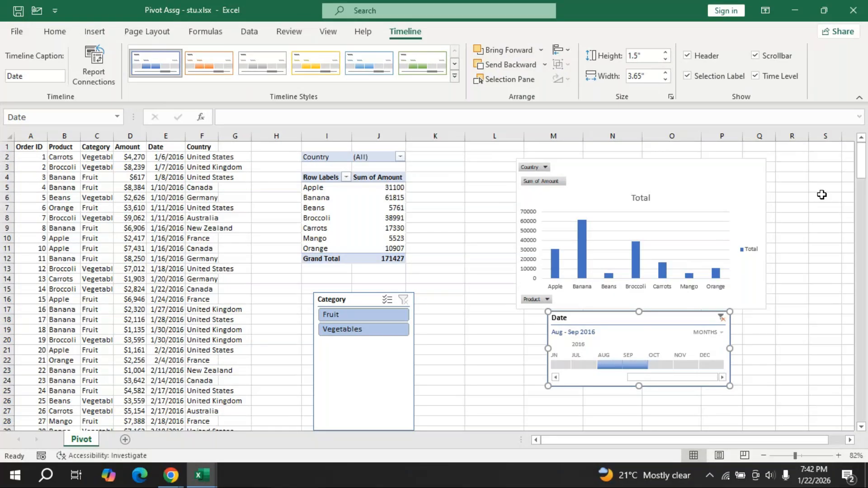
Close the Pivot Assg - stu workbook.
click(855, 10)
click(435, 265)
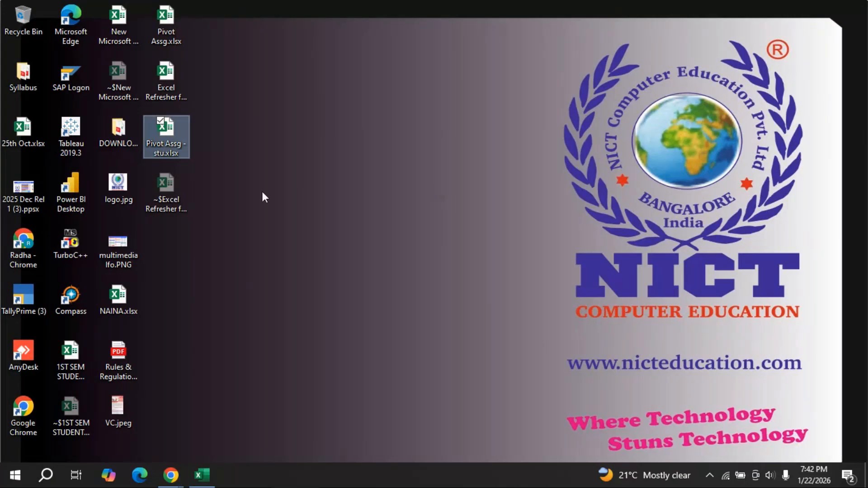
Open Google Chrome from the desktop in Guest mode.
click(35, 407)
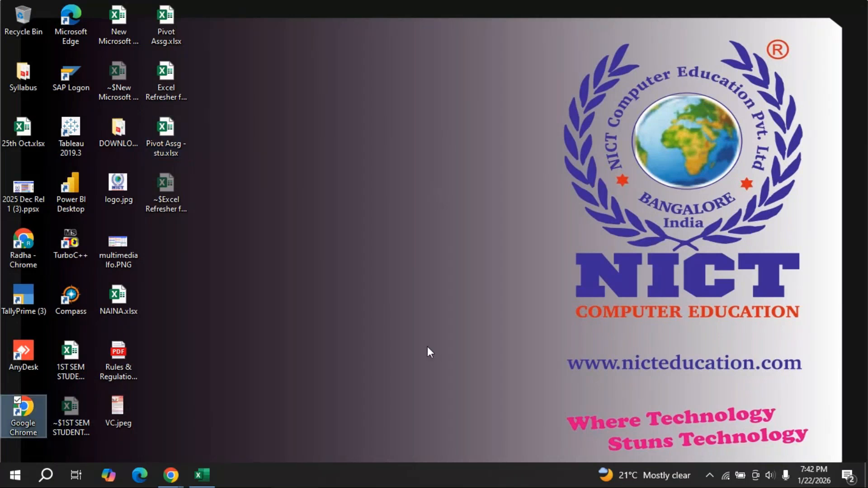
double_click(38, 408)
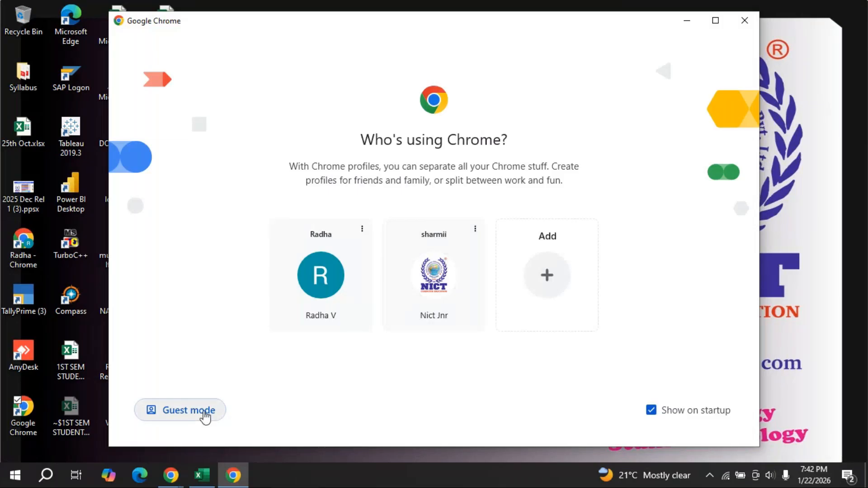
click(203, 413)
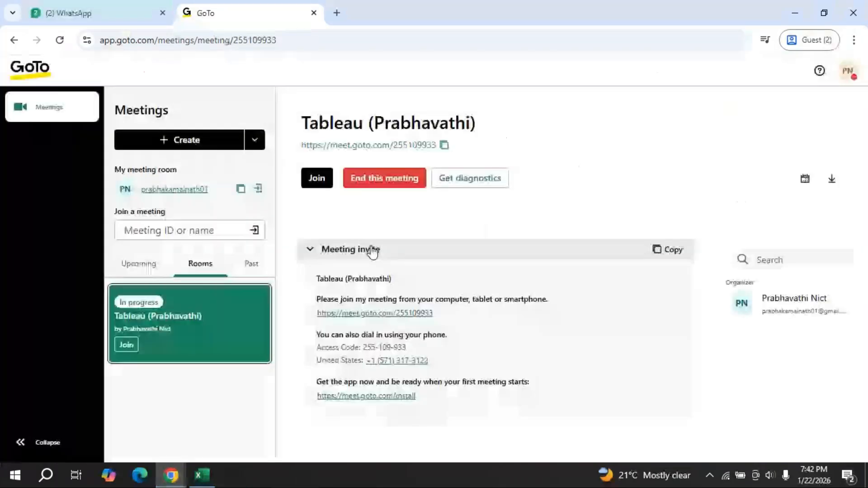
Search Google for "download tableau desktop" in a new browser tab.
click(337, 12)
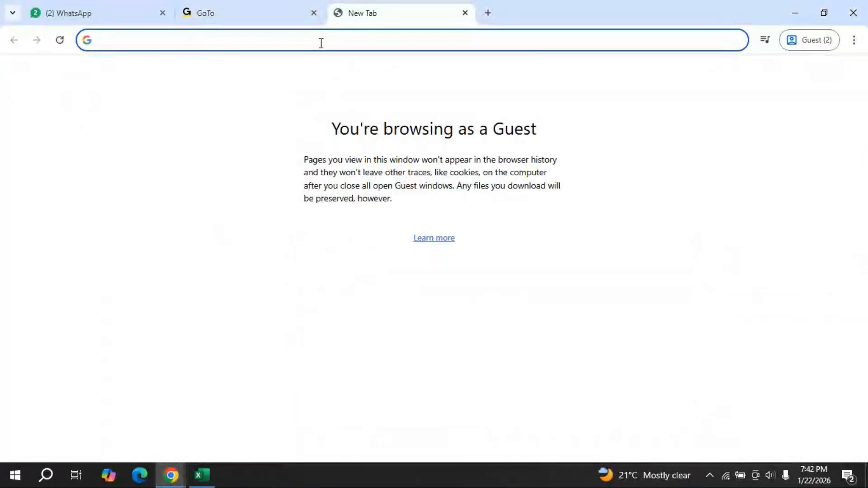
text(d)
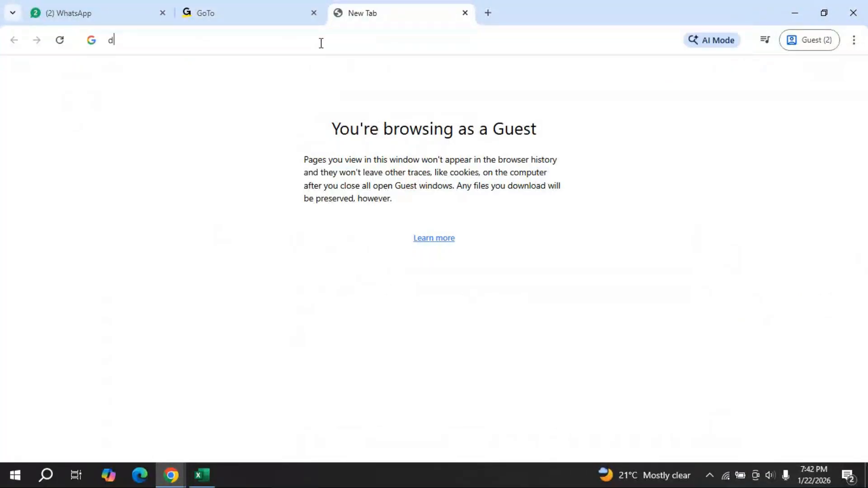
text(ownload tableau )
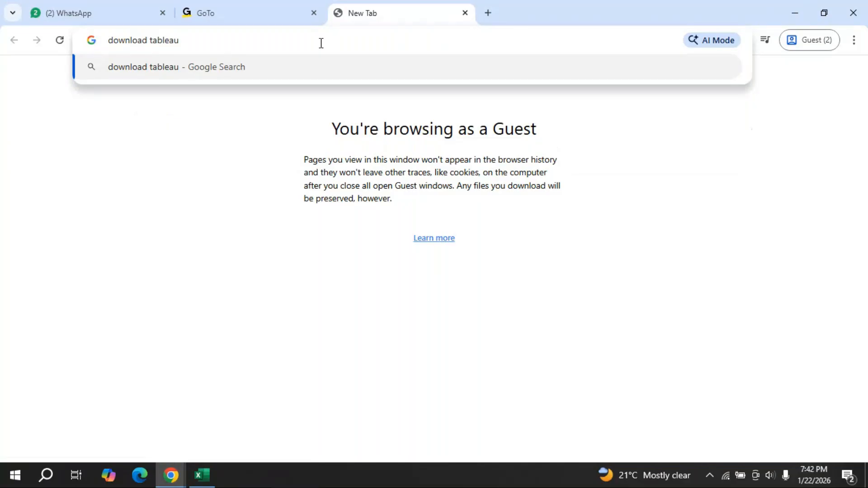
text(desktop)
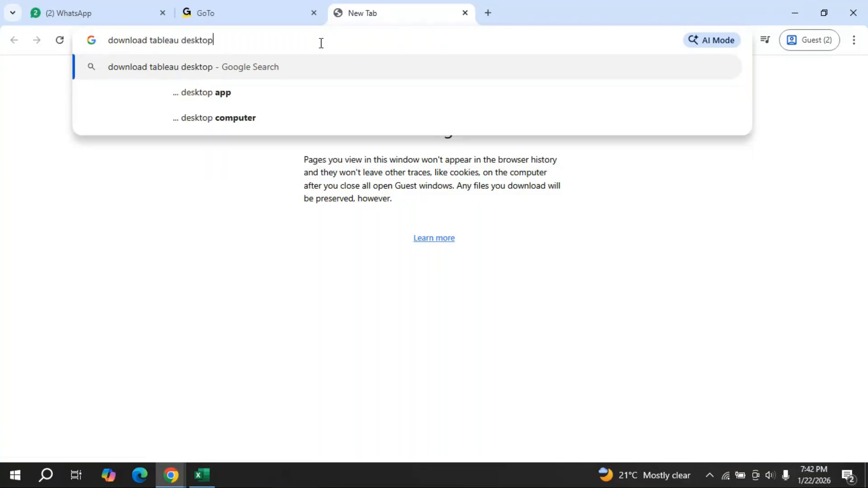
key(Return)
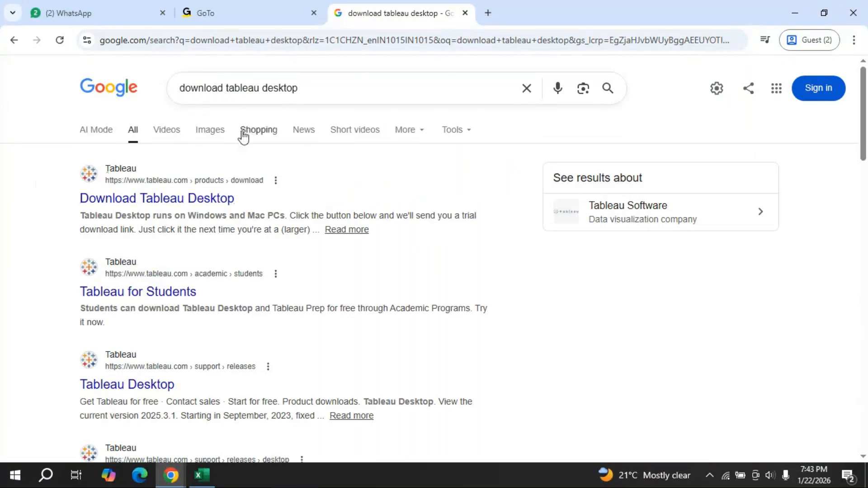
Open the Download Tableau Desktop result and start filling in the free trial form at the First Name field.
click(162, 202)
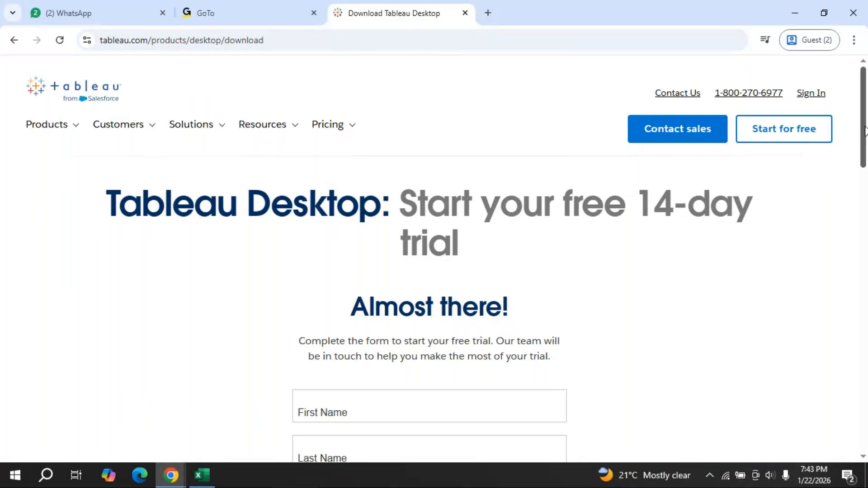
scroll(864, 131, down, 5)
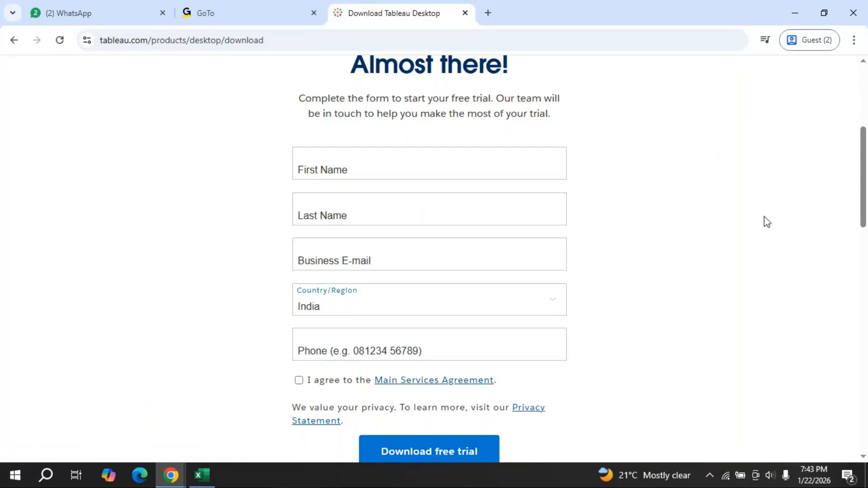
scroll(741, 220, down, 2)
scroll(700, 219, up, 1)
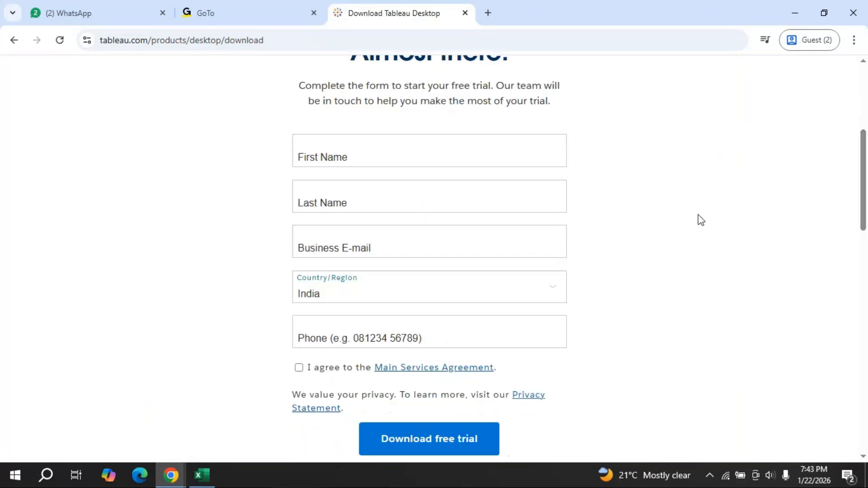
click(362, 157)
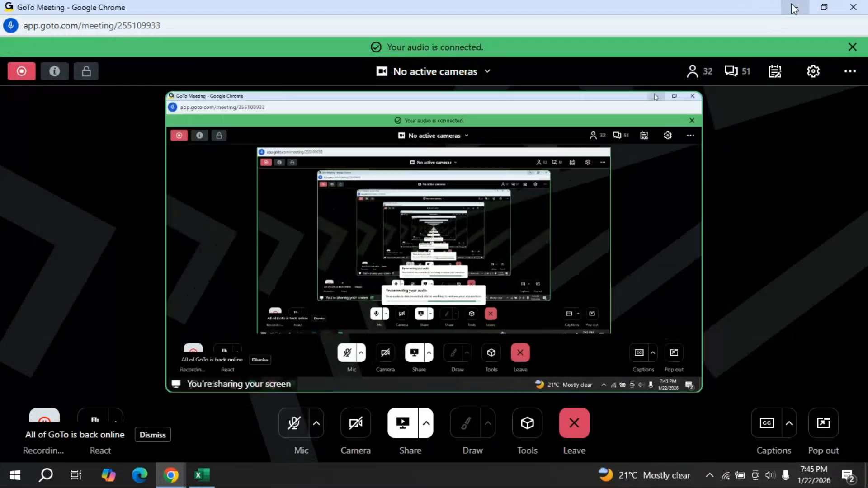
Return to the completed Tableau Desktop trial form, request the free trial download, and cancel saving TableauDesktop-64bit-2025-3-1.exe.
click(794, 8)
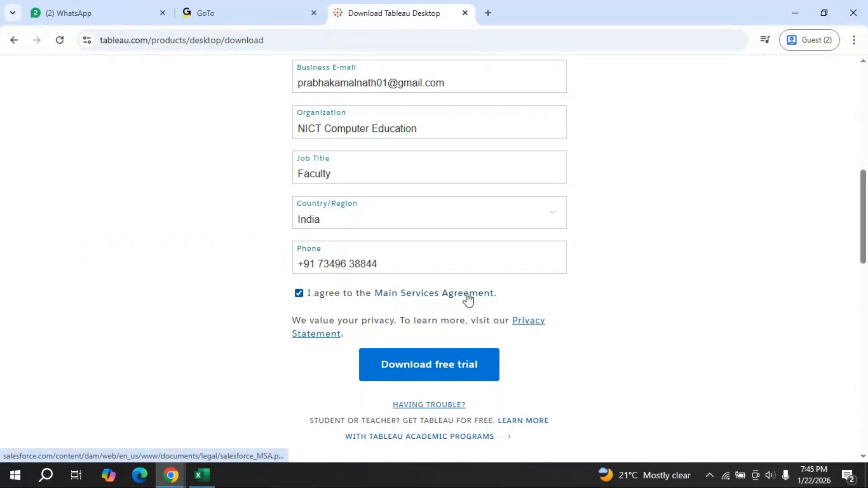
drag(862, 242, 867, 266)
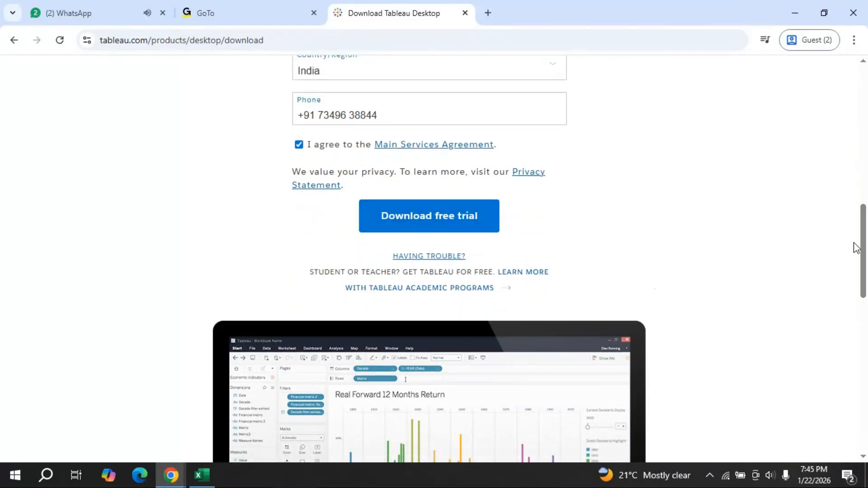
drag(864, 238, 854, 227)
click(425, 286)
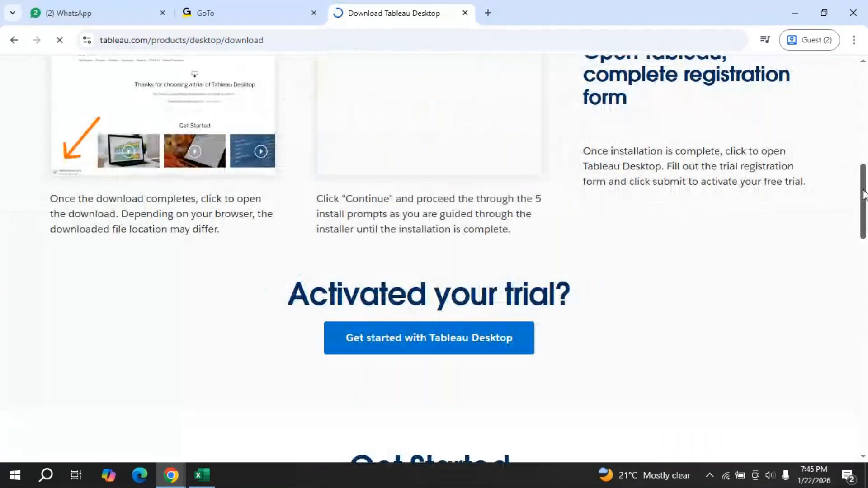
drag(863, 188, 863, 154)
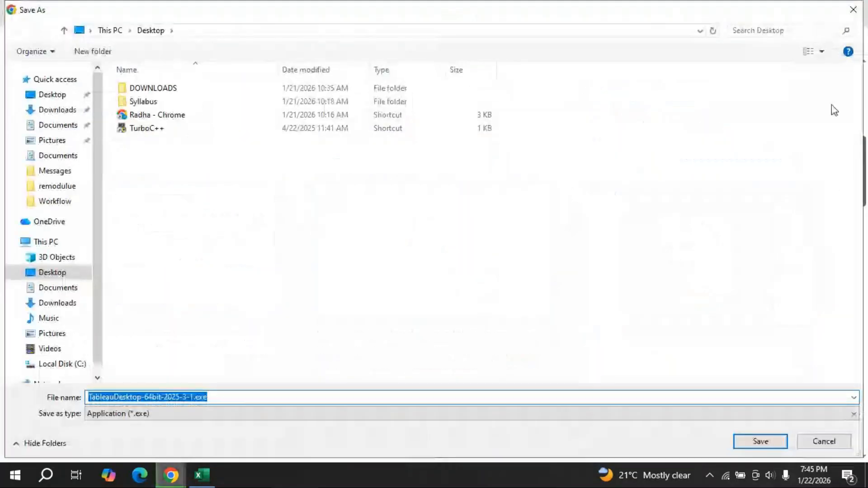
click(853, 11)
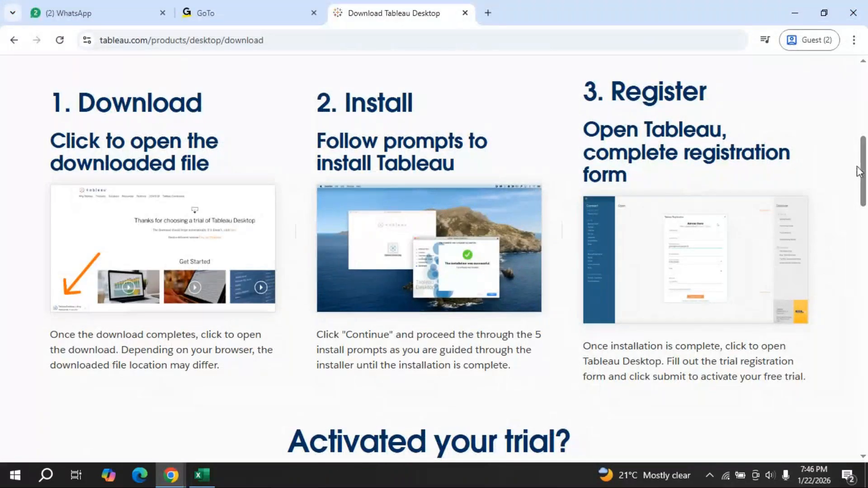
Open the Get started with Tableau Desktop page and go to its Start your trial instructions.
drag(858, 170, 863, 210)
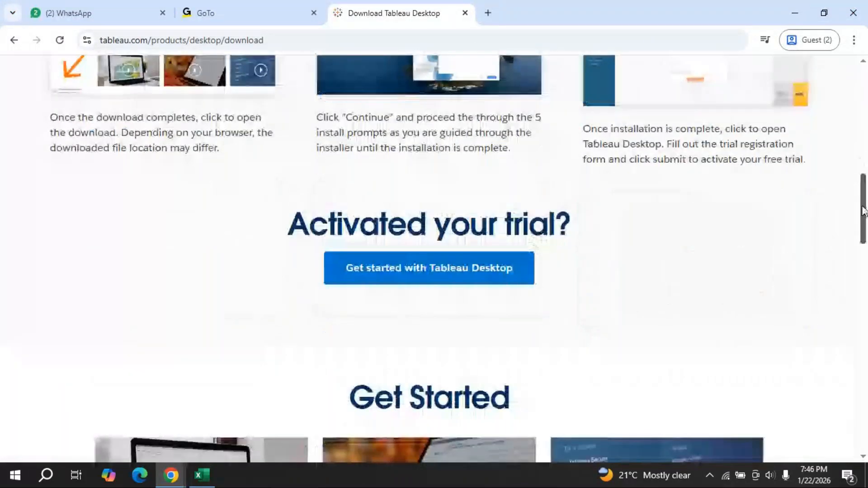
click(447, 271)
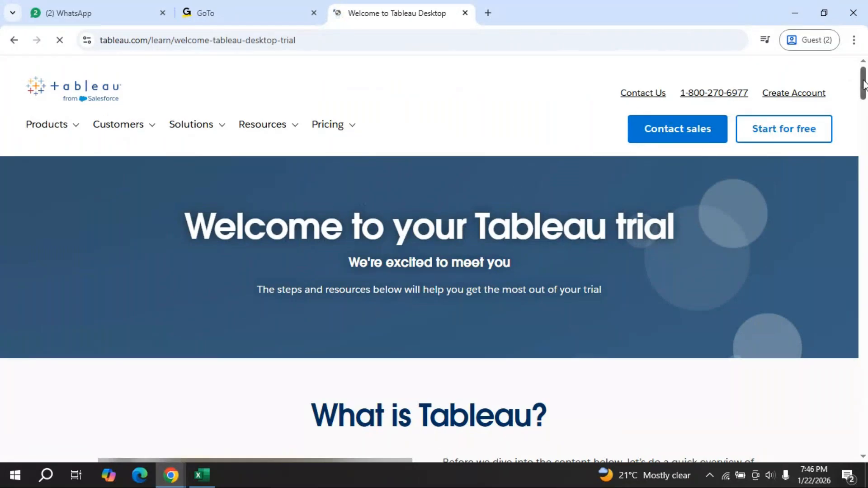
drag(863, 84, 864, 437)
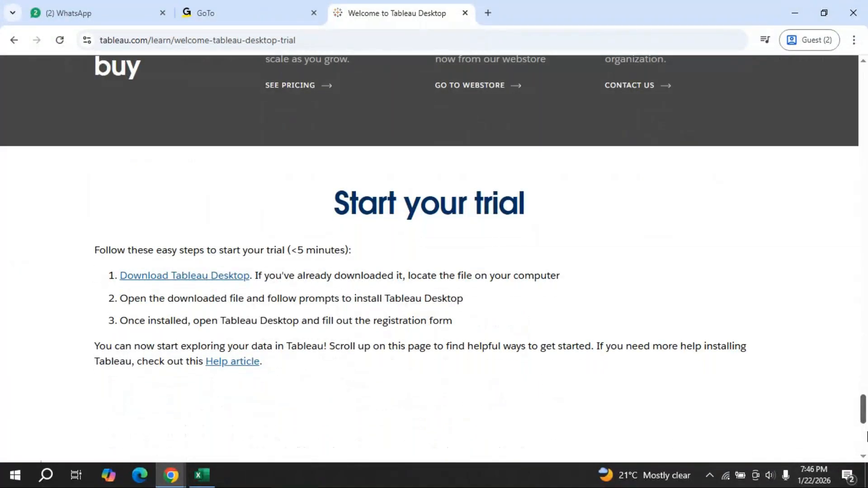
Download Tableau Desktop from the trial instructions and save TableauDesktop-64bit-2025-3-1.exe in the Downloads folder.
click(190, 278)
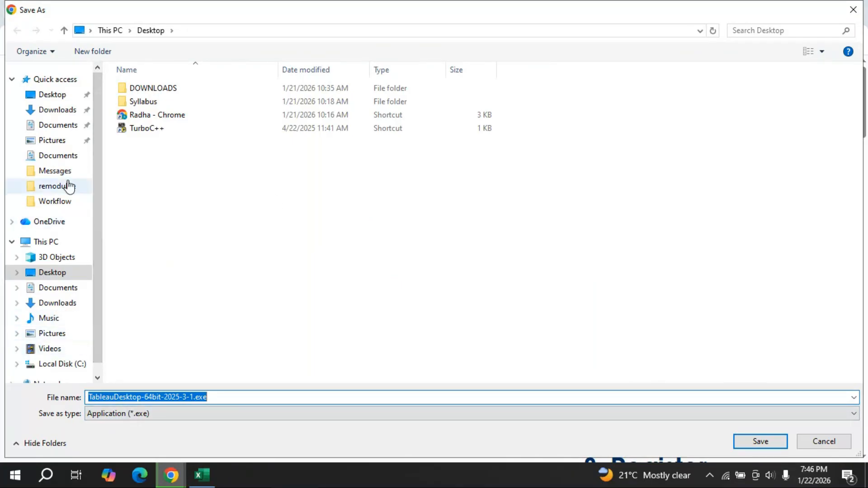
click(71, 113)
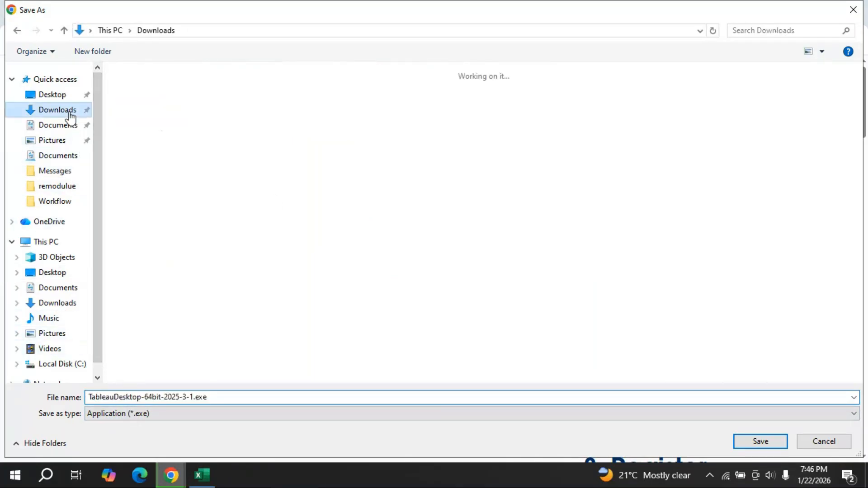
click(777, 443)
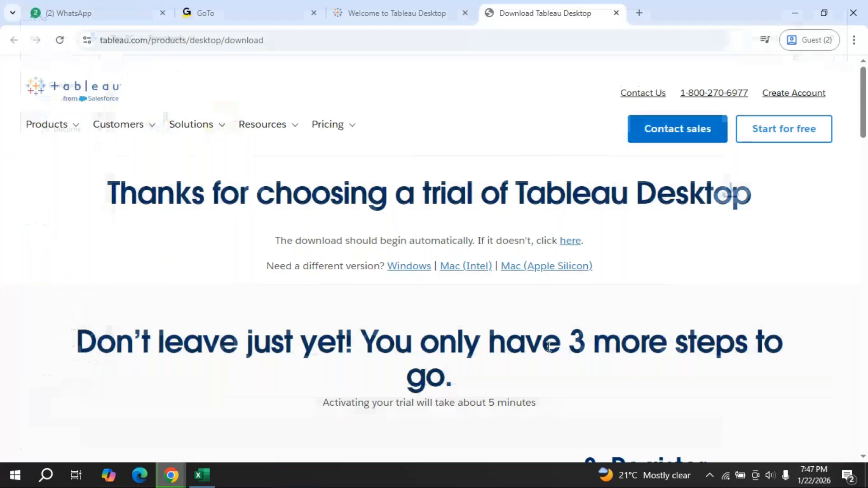
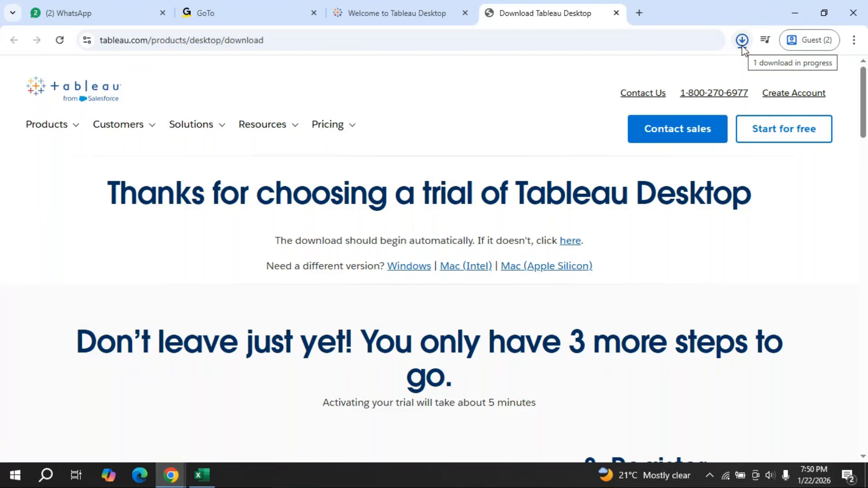
Check the progress of the Tableau Desktop installer in the browser's recent download history.
click(742, 41)
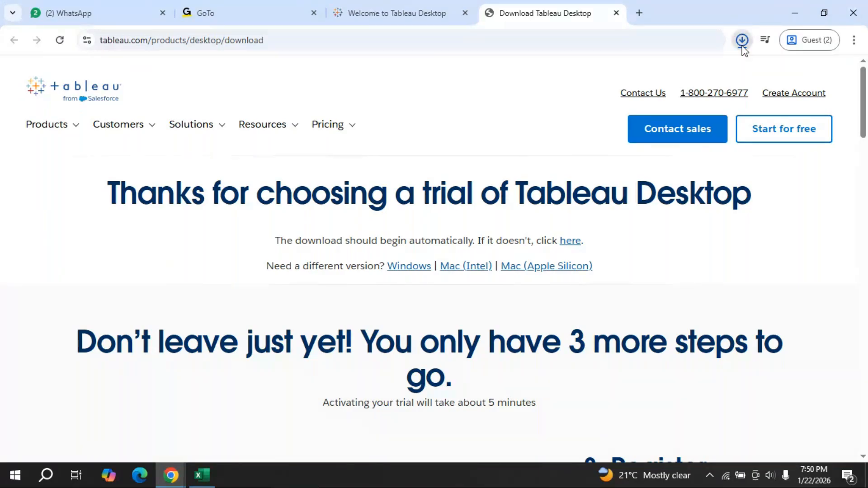
click(742, 41)
mouse_move(687, 160)
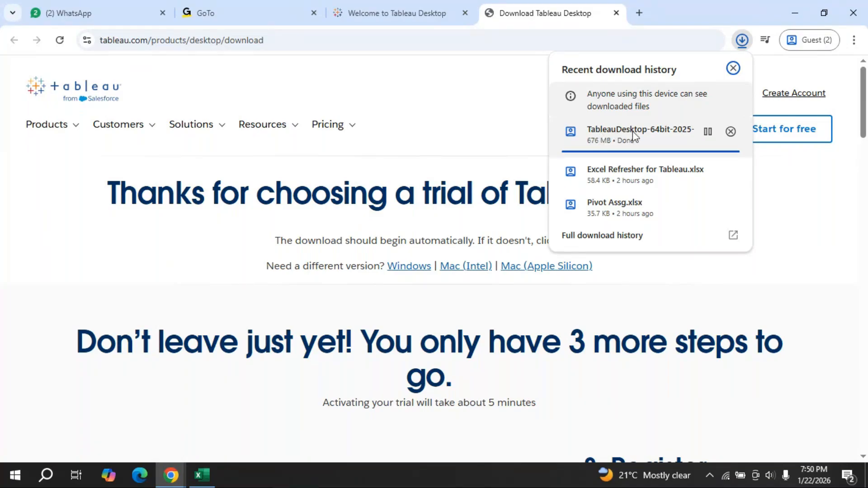
Minimize the browser, find File Explorer through a system search for "file", and open its Downloads folder.
click(795, 13)
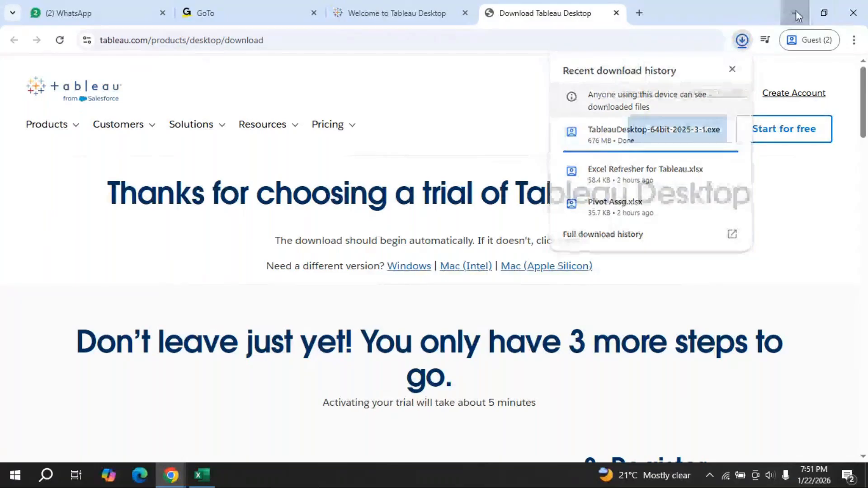
click(795, 13)
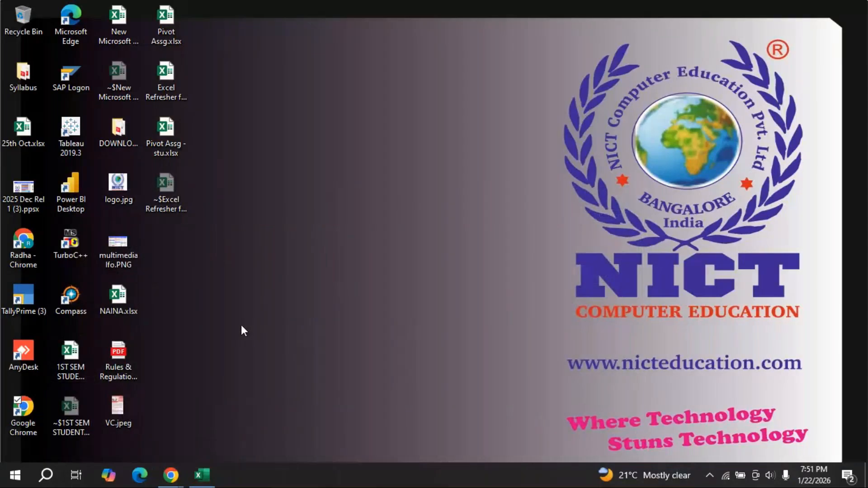
key(super)
text(fle)
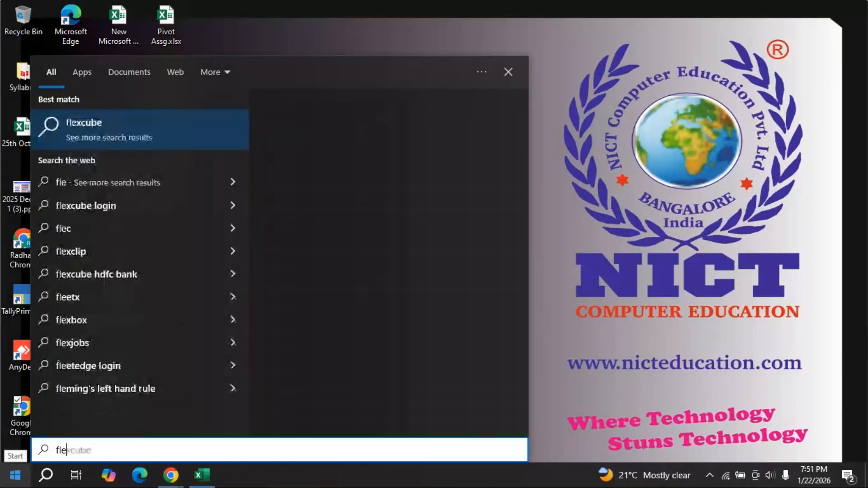
key(BackSpace)
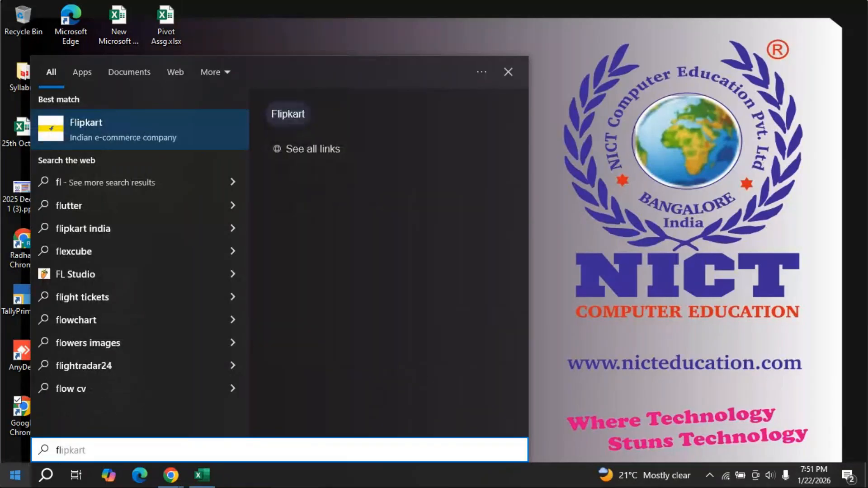
key(BackSpace)
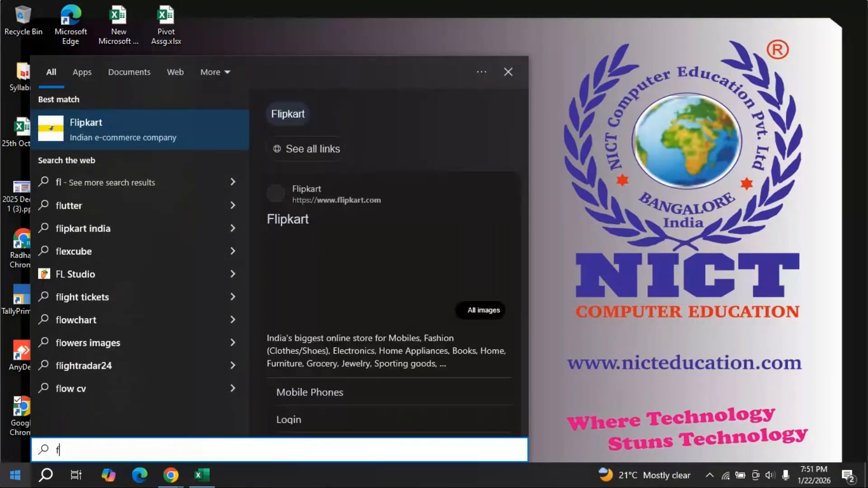
text(ile)
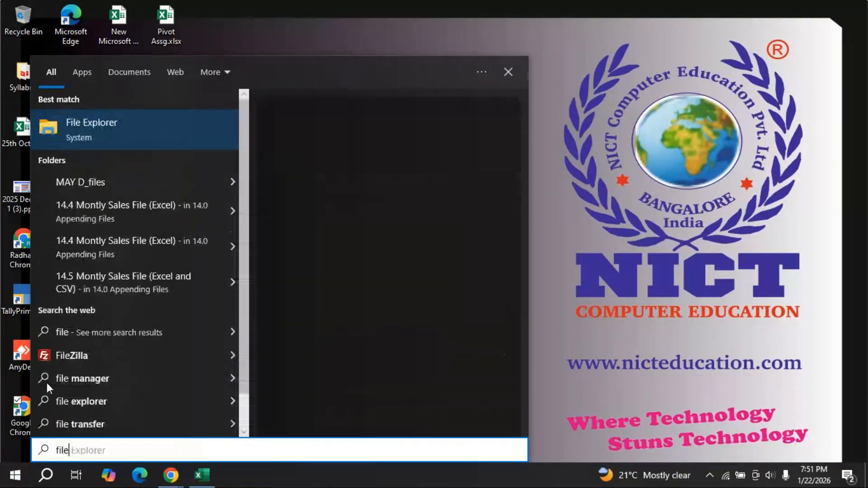
click(139, 129)
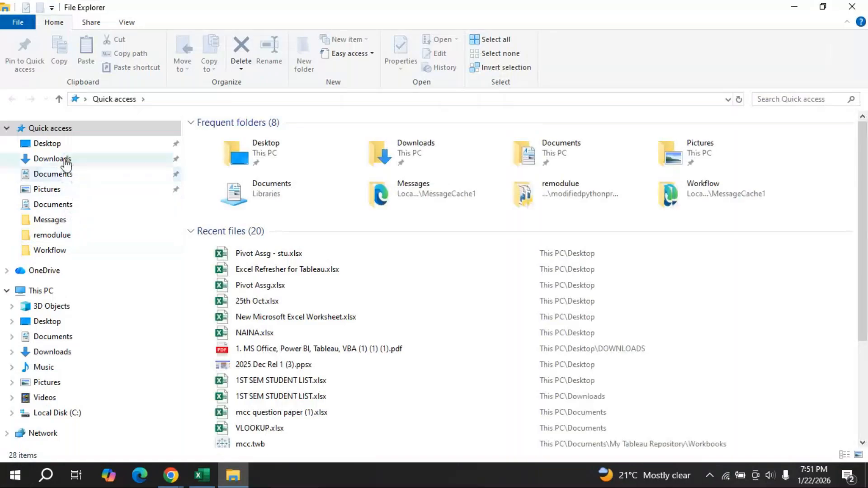
click(52, 159)
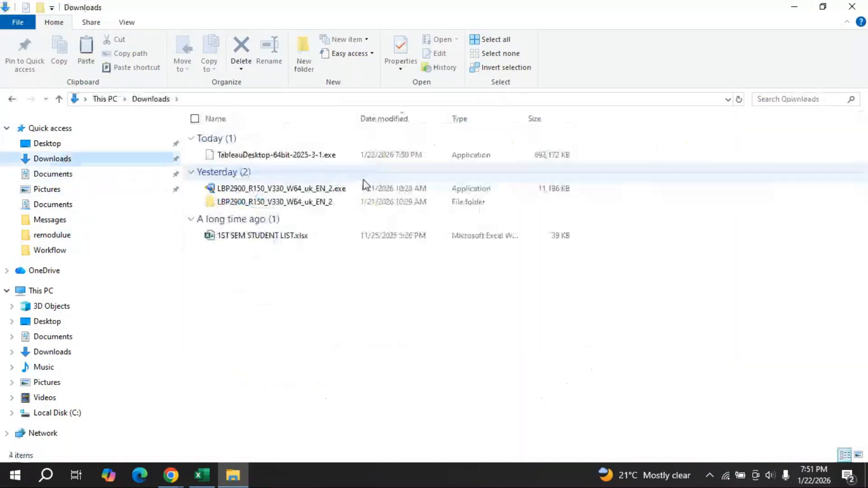
Run TableauDesktop-64bit-2025-3-1.exe, accept the license agreement terms, and start the Tableau Desktop installation.
double_click(270, 156)
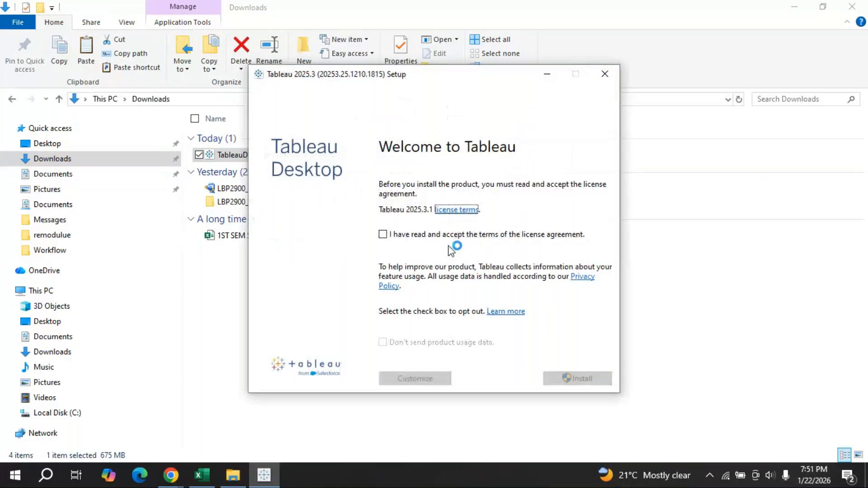
click(384, 235)
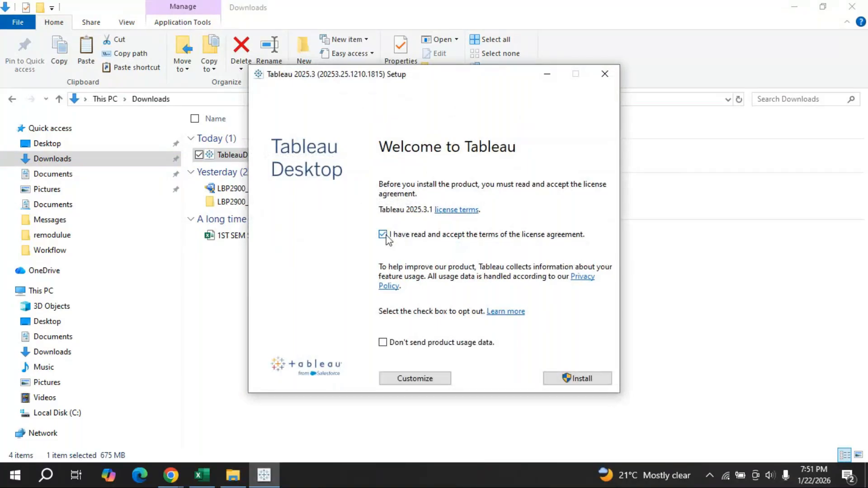
click(583, 380)
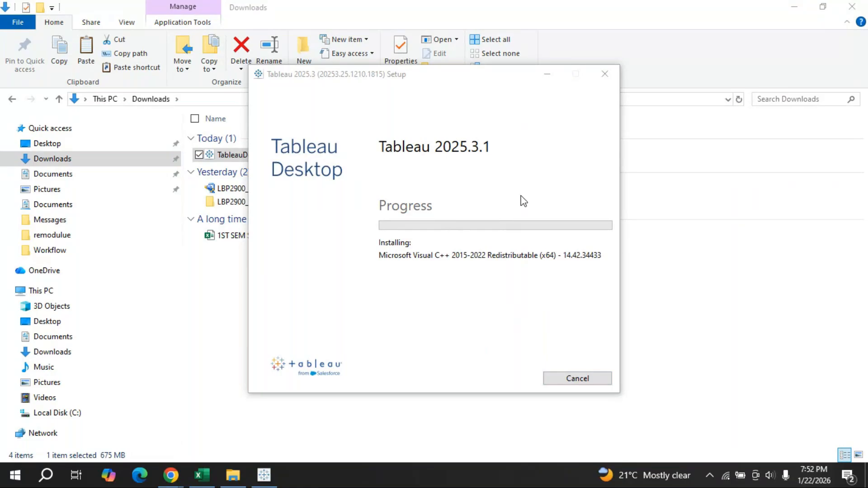
Minimize the Downloads folder window and switch back to Chrome while the installation runs.
click(799, 10)
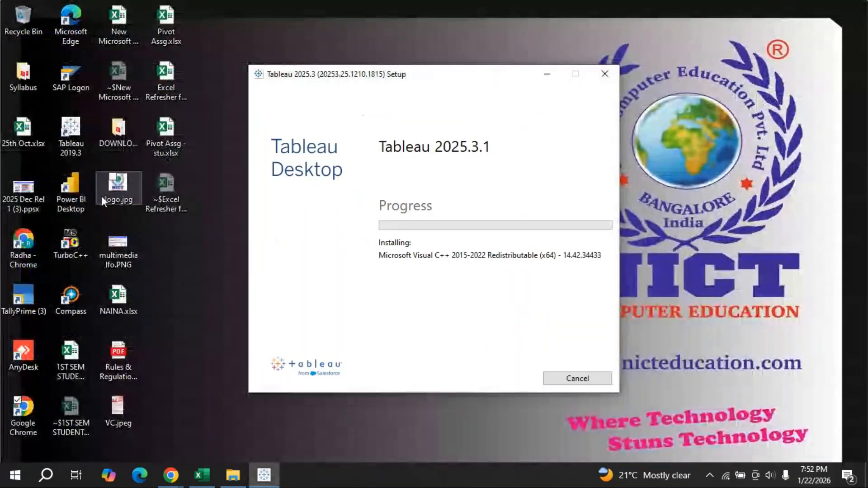
click(171, 475)
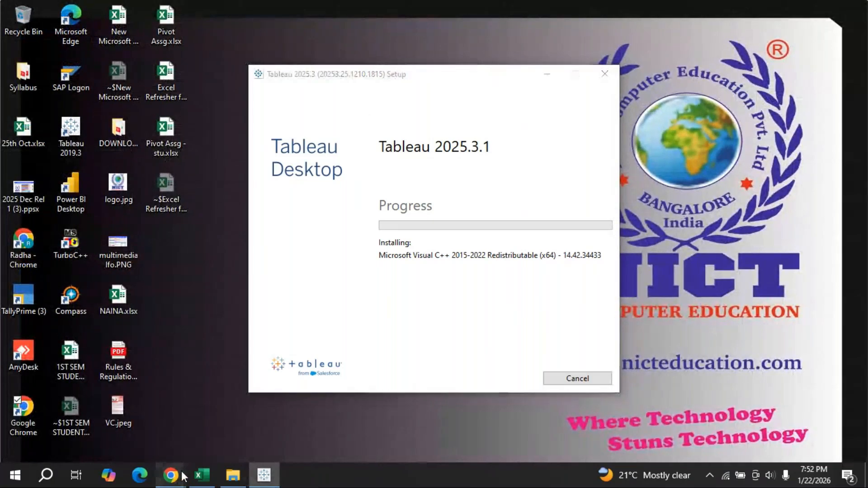